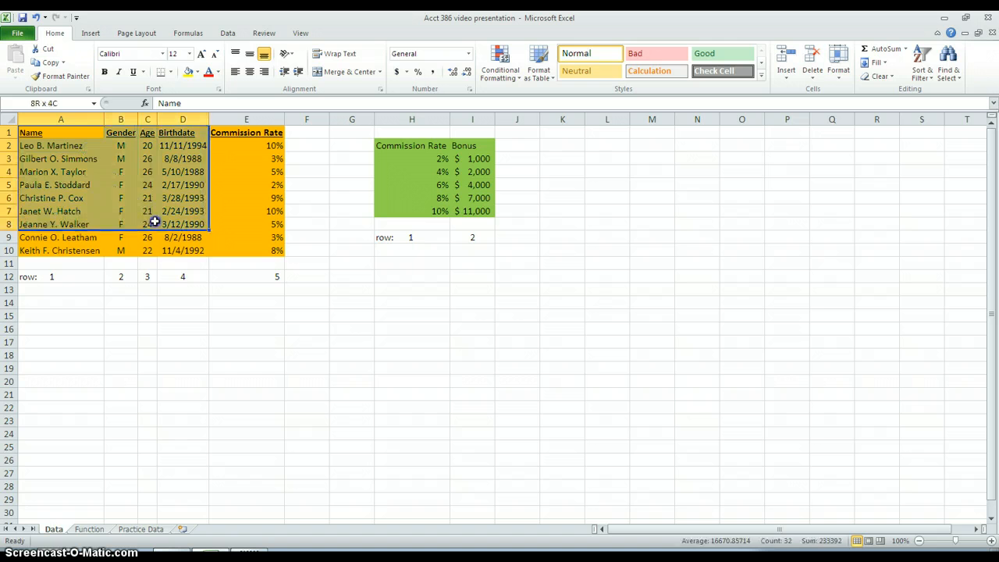
Step: Examine the commission bonus table and the names in A2:A10 on the Data sheet, and the name dropdown in B3 on the Function sheet
click(400, 154)
drag(401, 154, 474, 208)
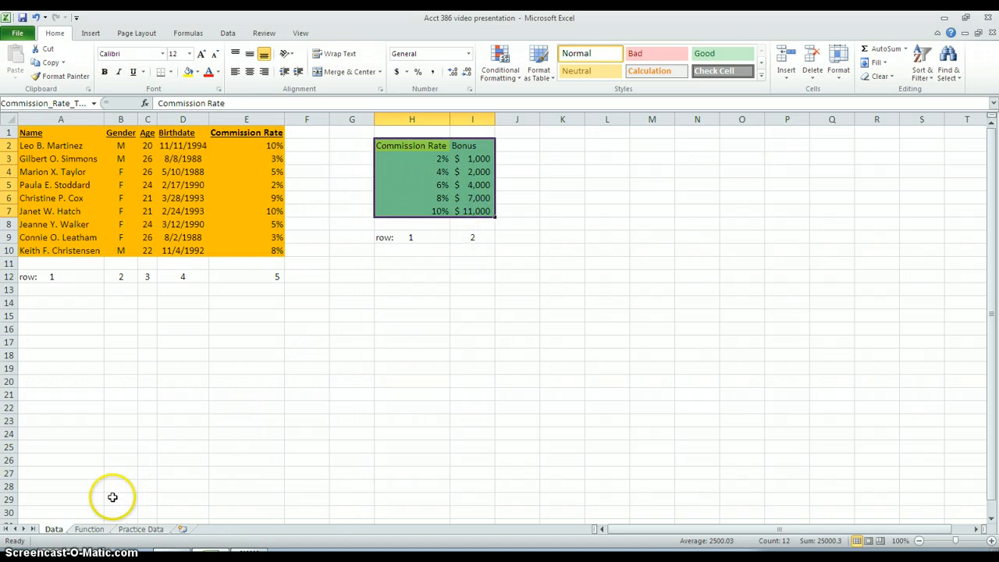
click(89, 529)
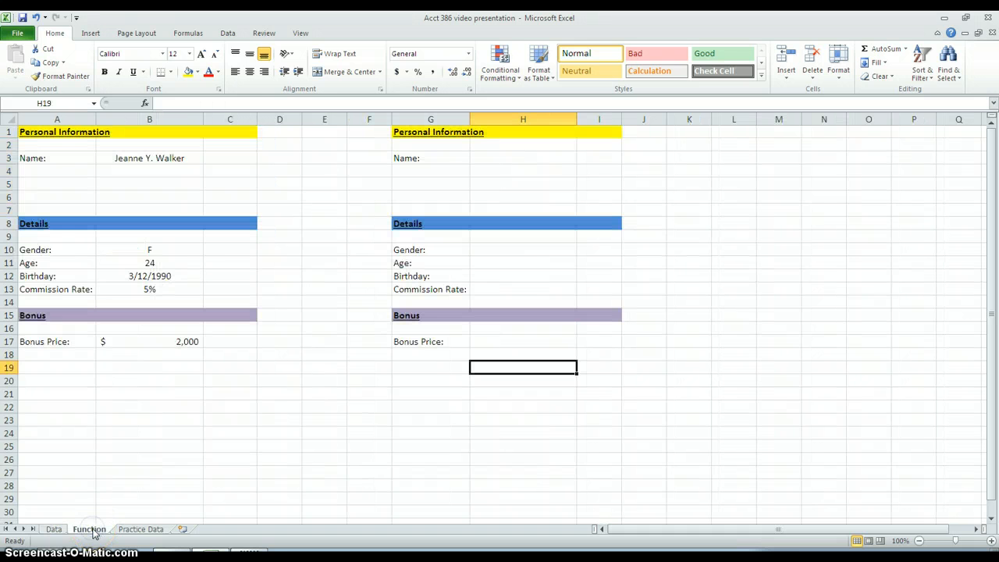
click(188, 159)
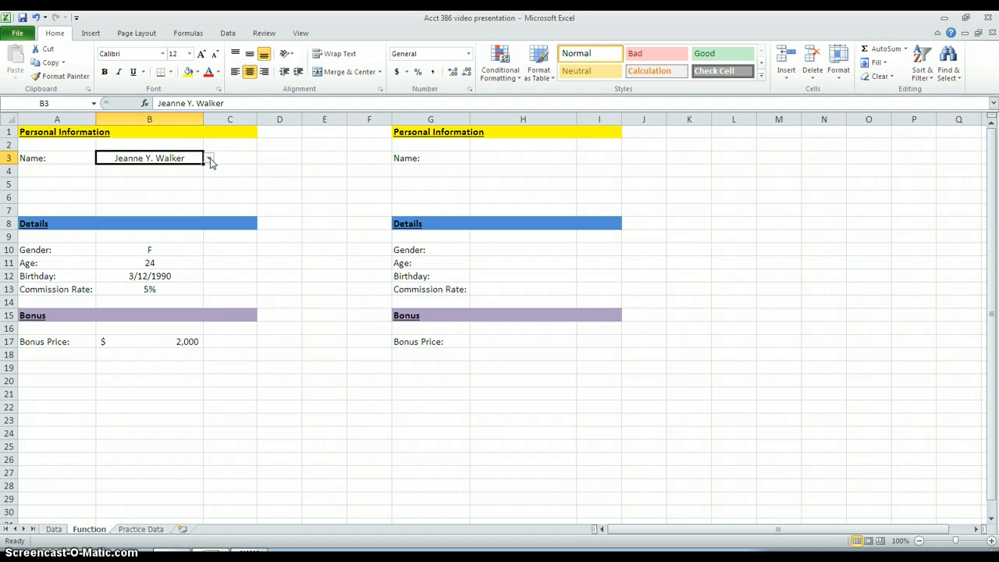
click(209, 158)
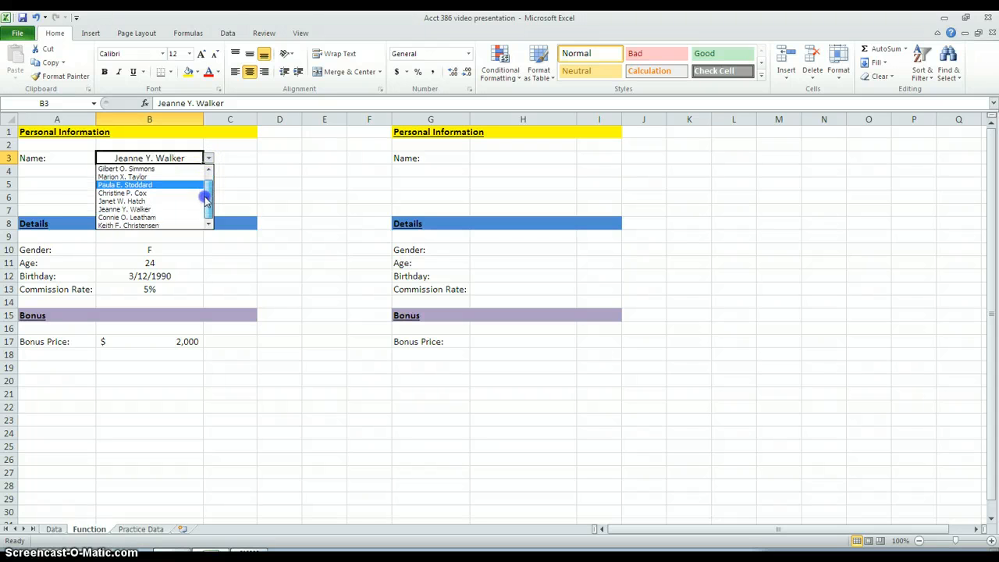
click(54, 529)
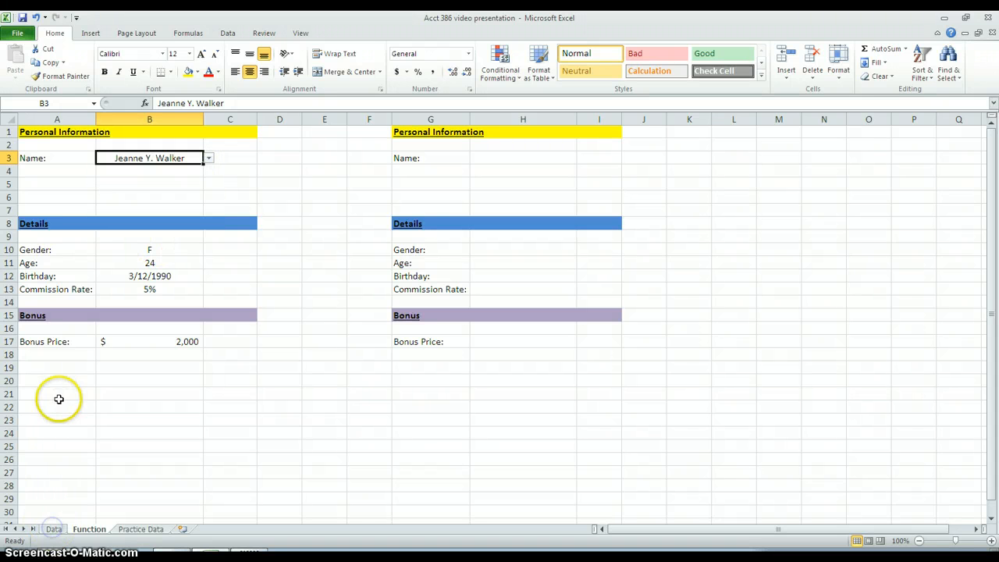
click(54, 530)
drag(50, 146, 56, 251)
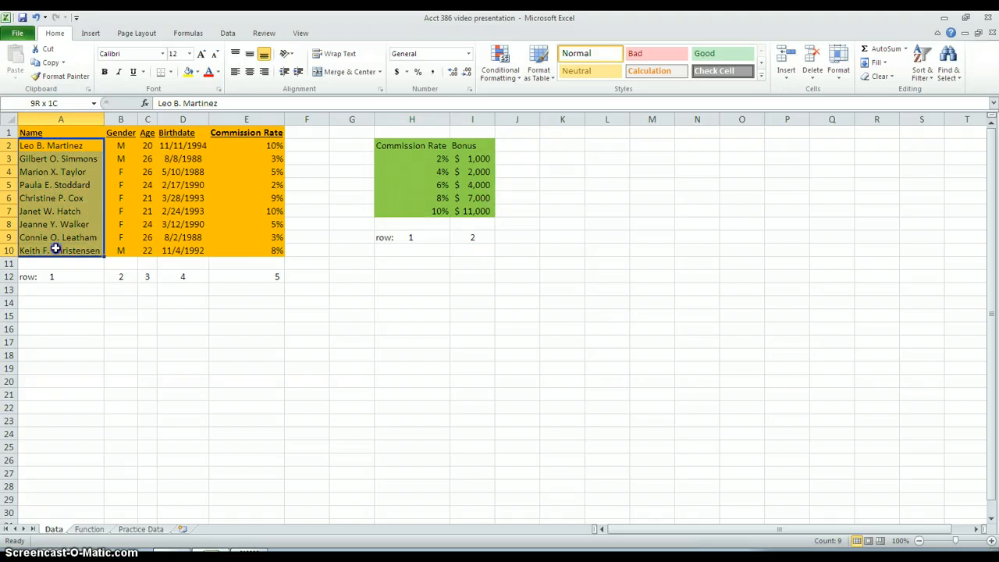
click(89, 530)
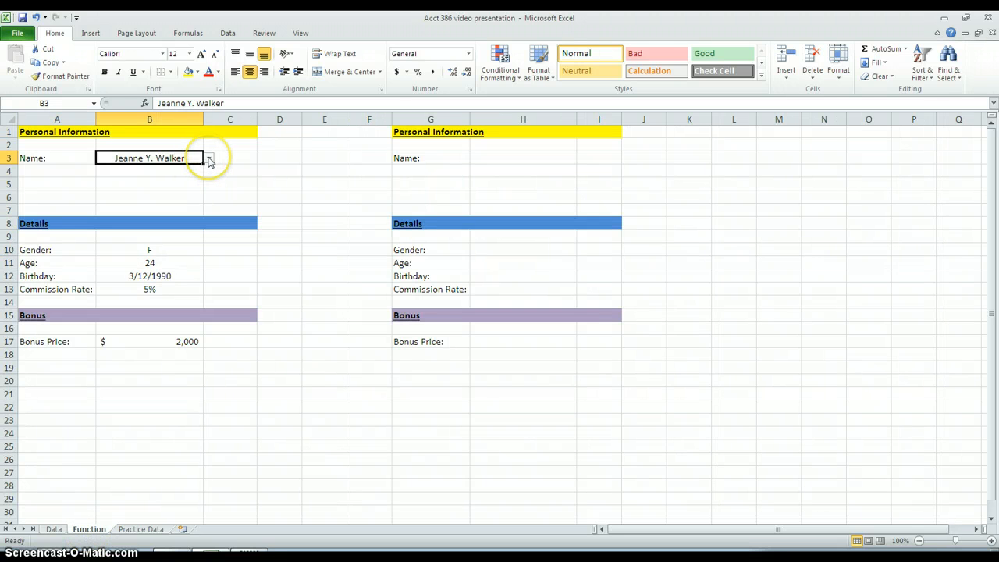
Step: Test the name dropdown in B3 of the Function sheet by choosing the sixth and third employees in the list
click(208, 158)
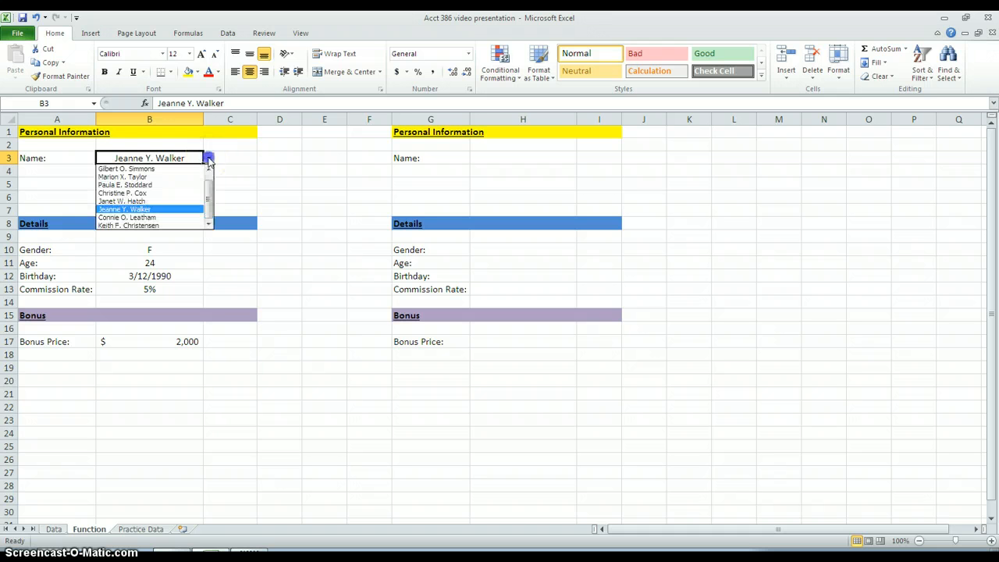
mouse_move(209, 198)
mouse_down()
mouse_move(211, 178)
mouse_move(207, 212)
mouse_up()
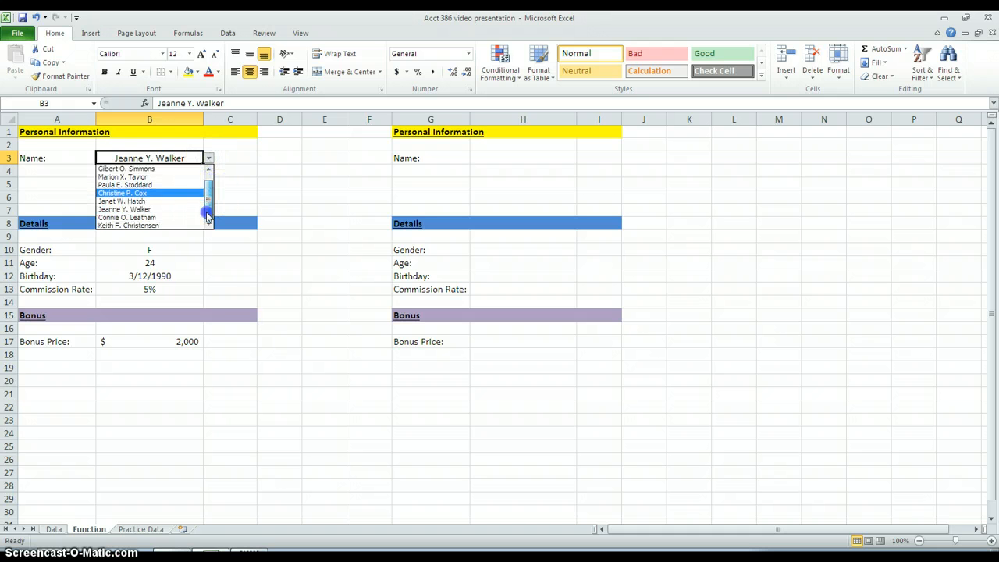
click(195, 201)
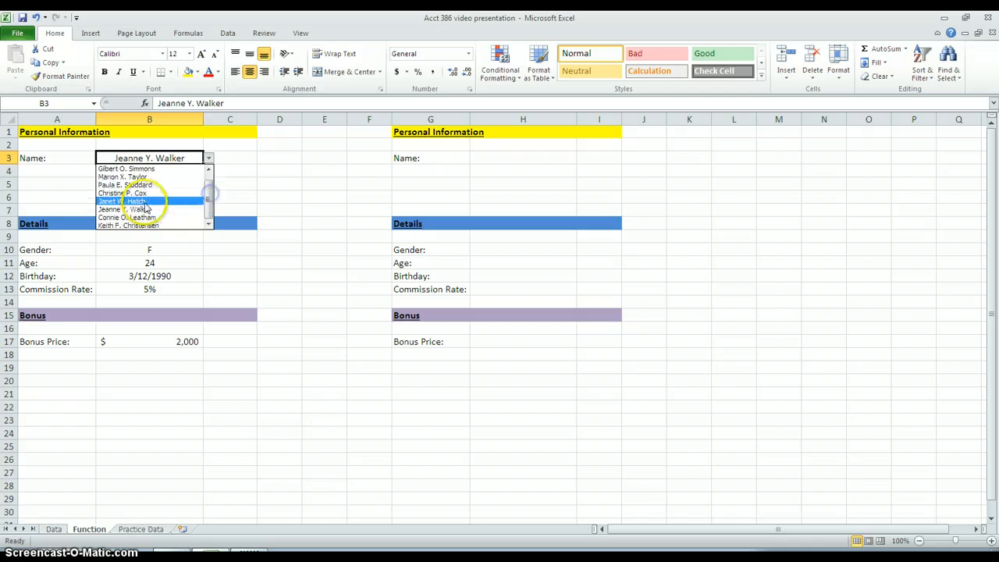
click(208, 159)
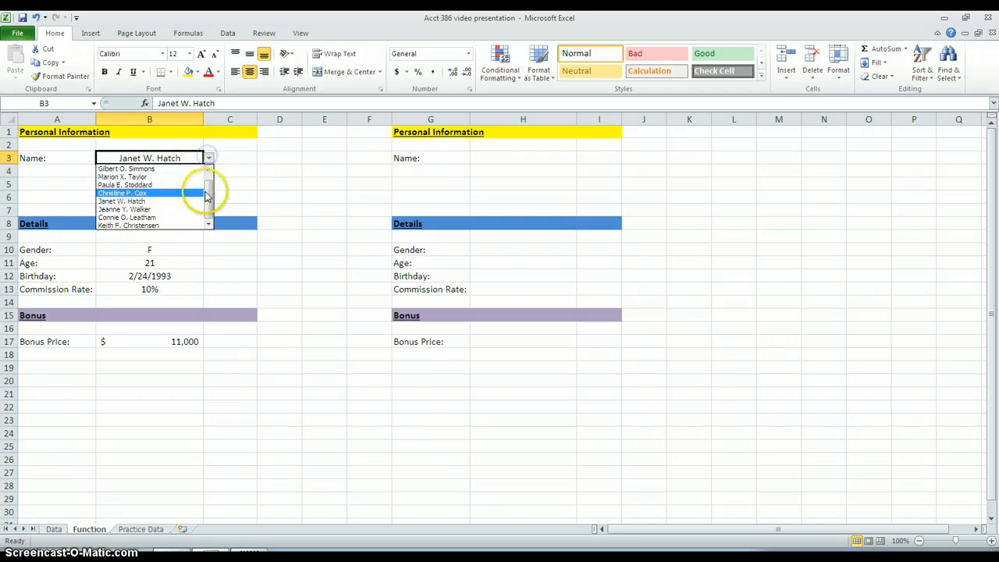
drag(210, 191, 210, 173)
click(194, 184)
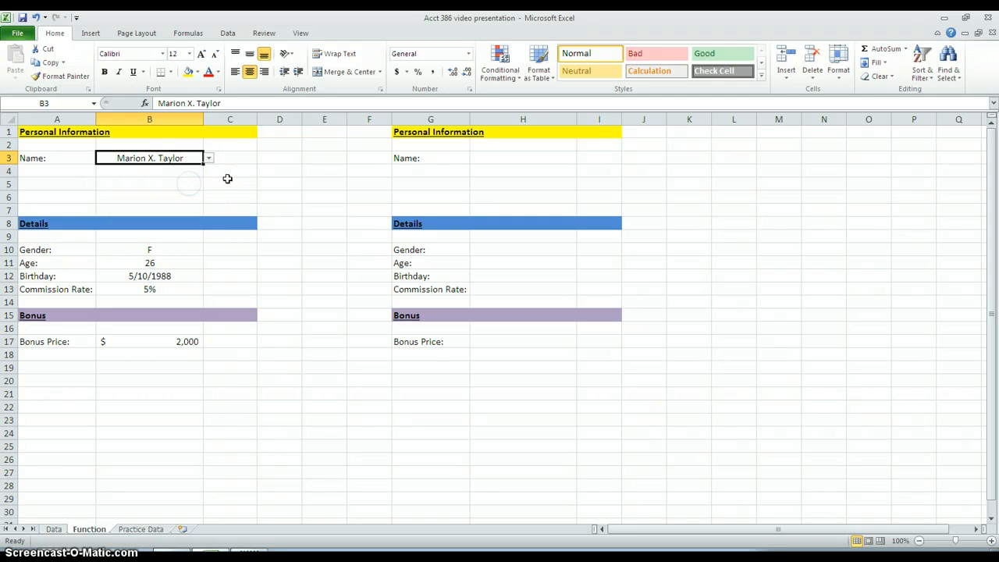
click(227, 179)
click(191, 158)
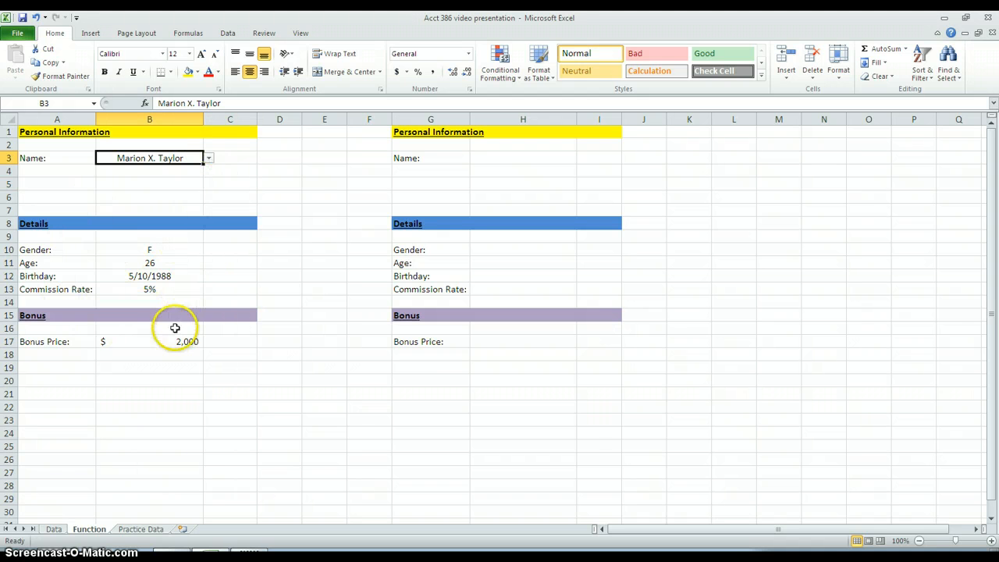
Step: Try the second, sixth and seventh employees in the B3 name dropdown to check the details and bonus lookups
click(209, 159)
scroll(196, 189, up, 1)
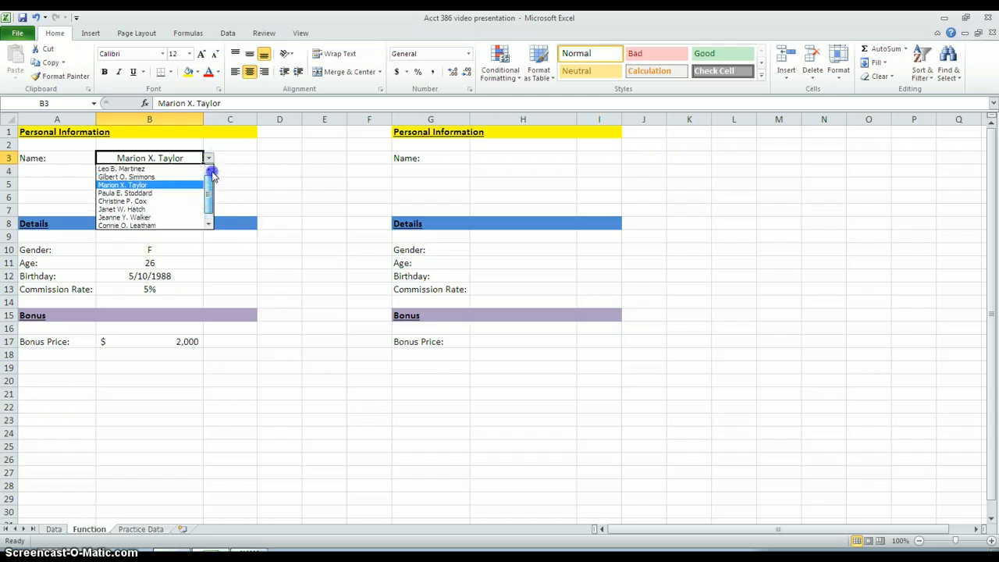
click(173, 173)
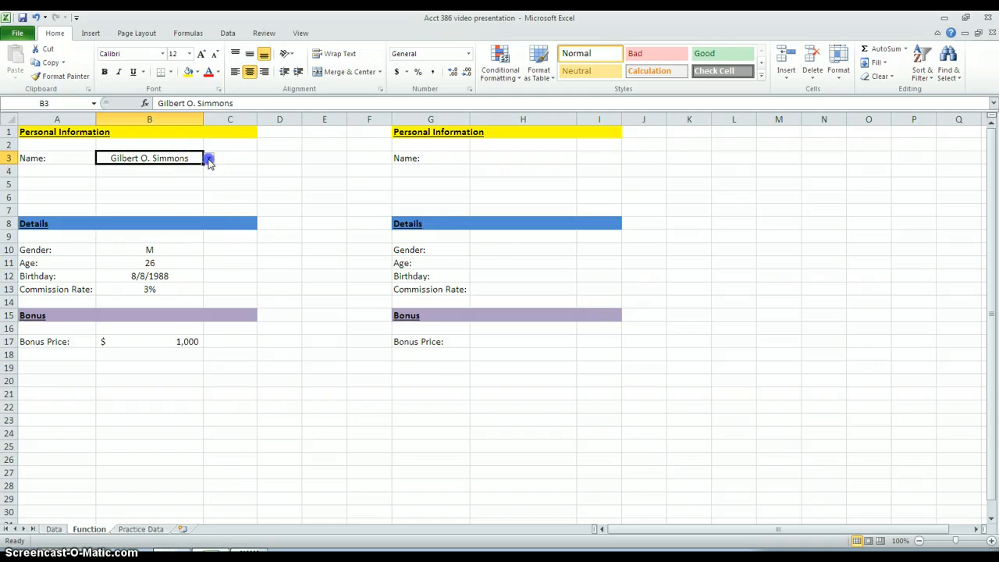
click(209, 160)
click(189, 201)
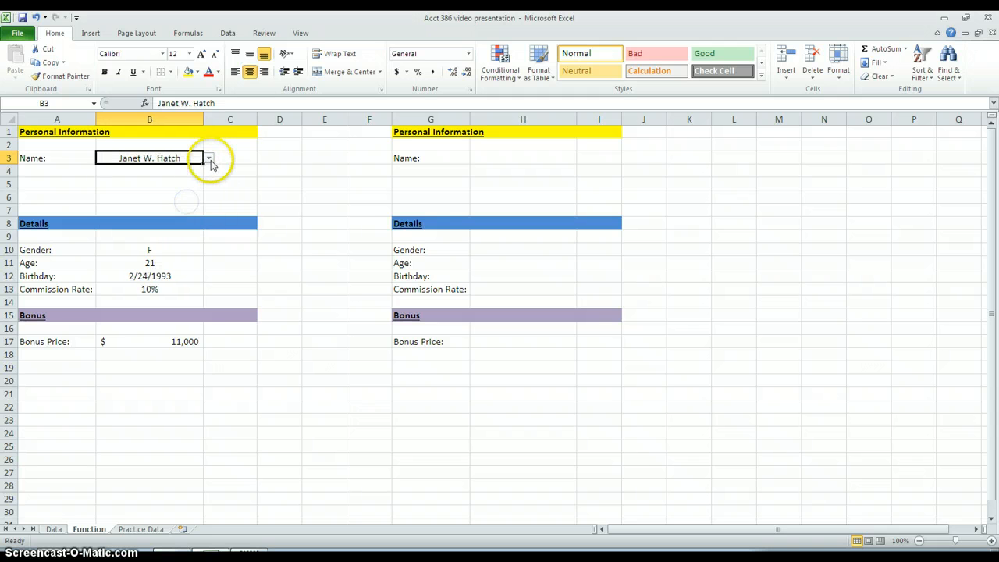
click(209, 159)
click(178, 211)
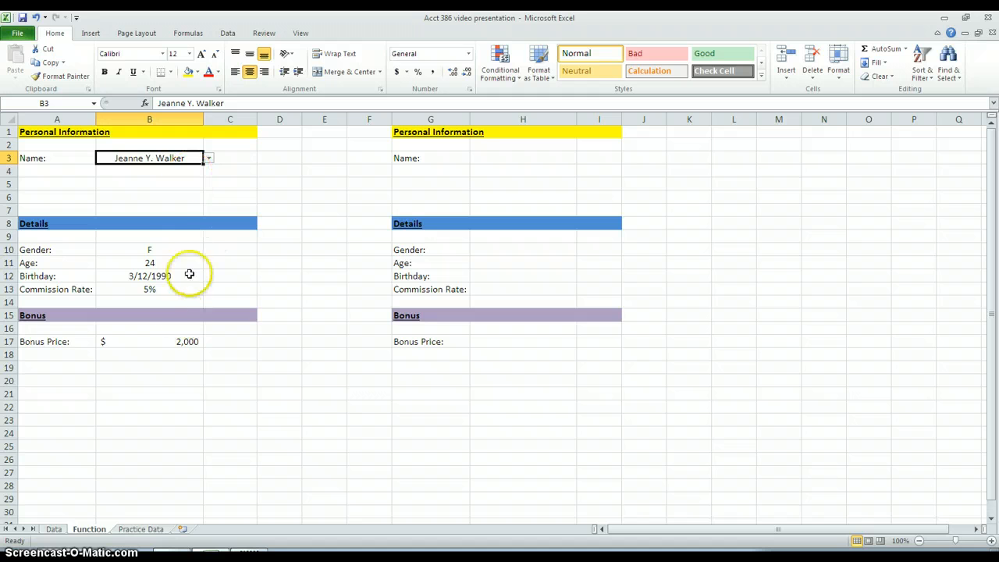
Step: Compare the source tables on the Data sheet with the blank name cell H3 and the working dropdown in B3
click(52, 529)
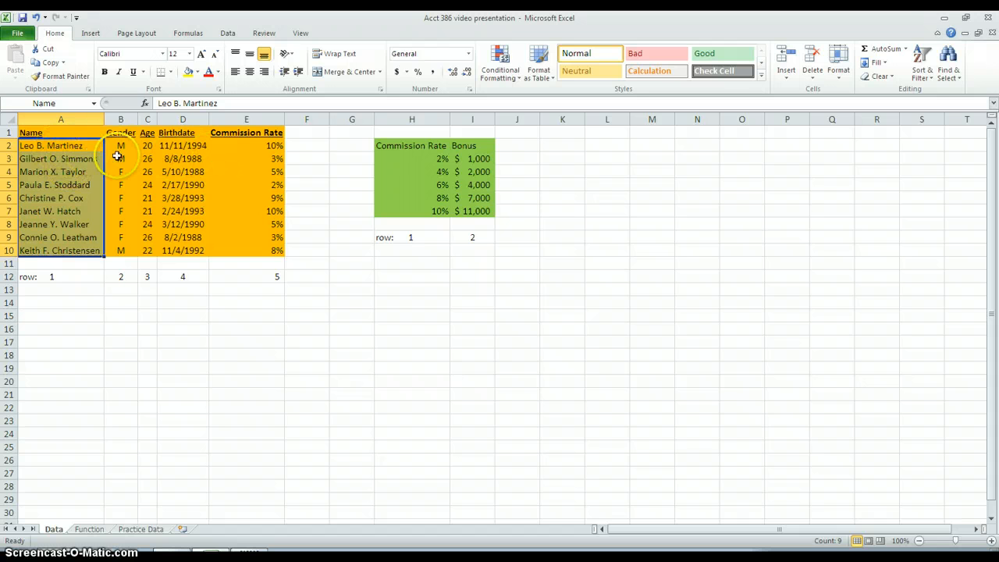
click(82, 530)
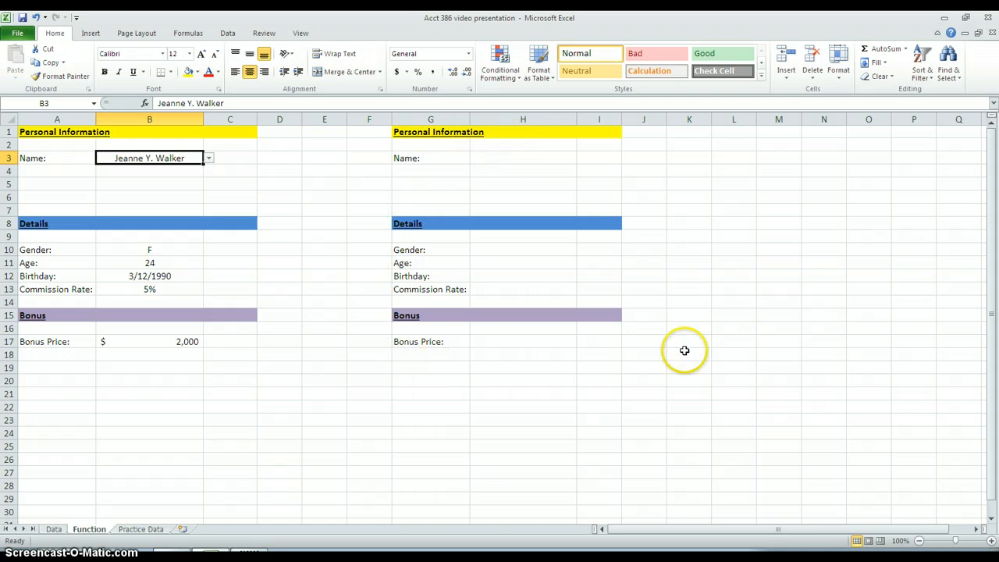
click(500, 160)
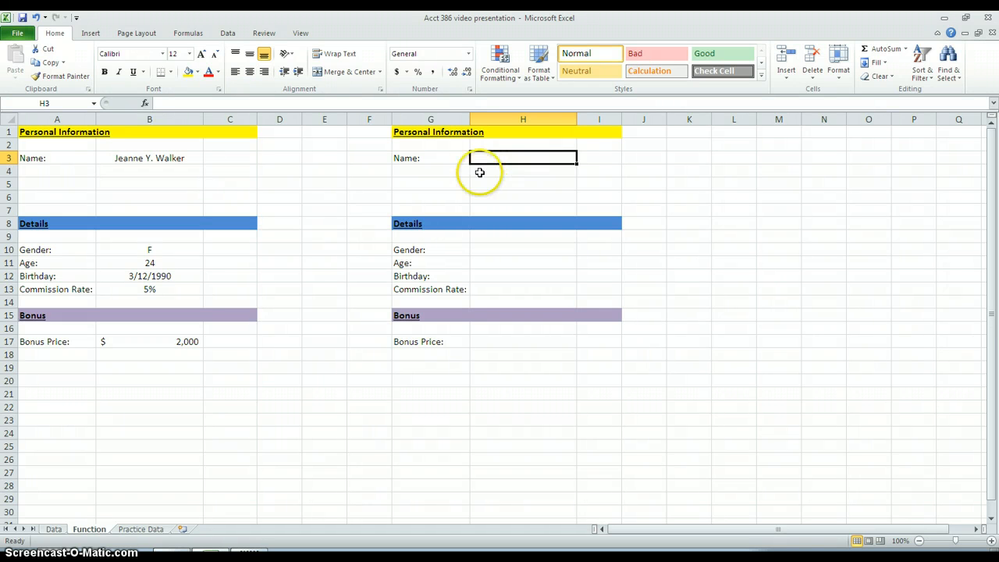
click(187, 160)
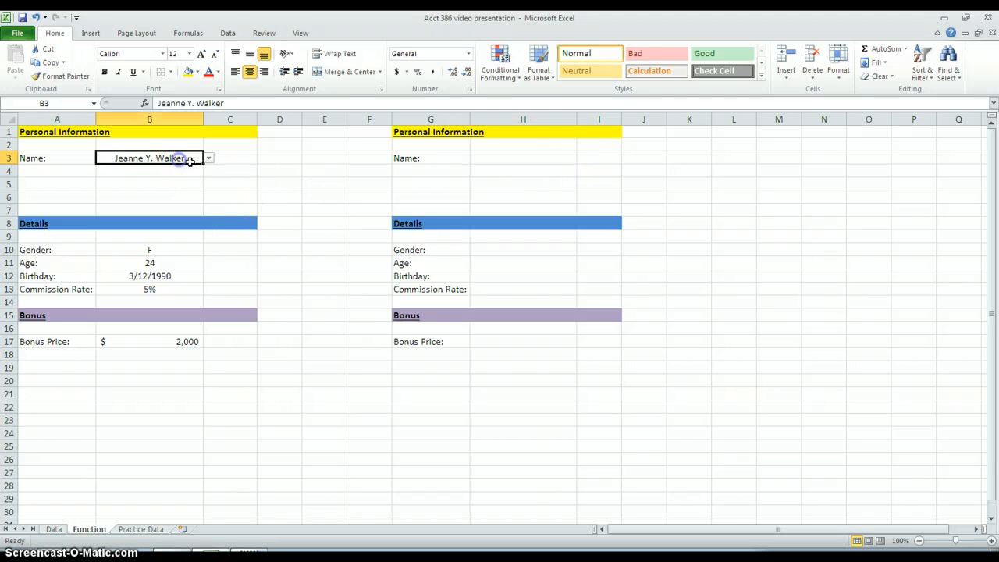
click(208, 160)
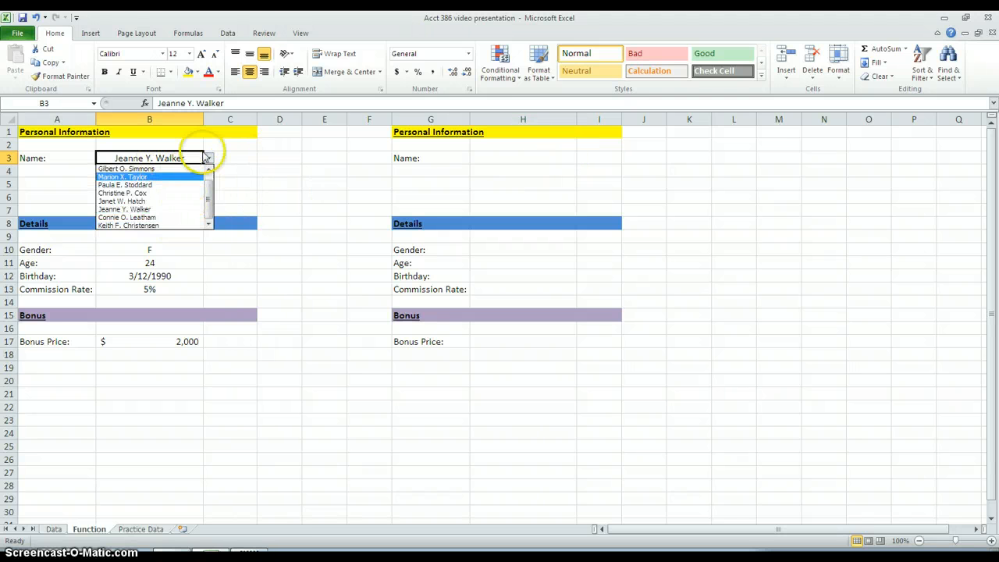
click(500, 160)
Step: Start a data validation rule for name cell H3 on the Function sheet and allow only List values
click(497, 157)
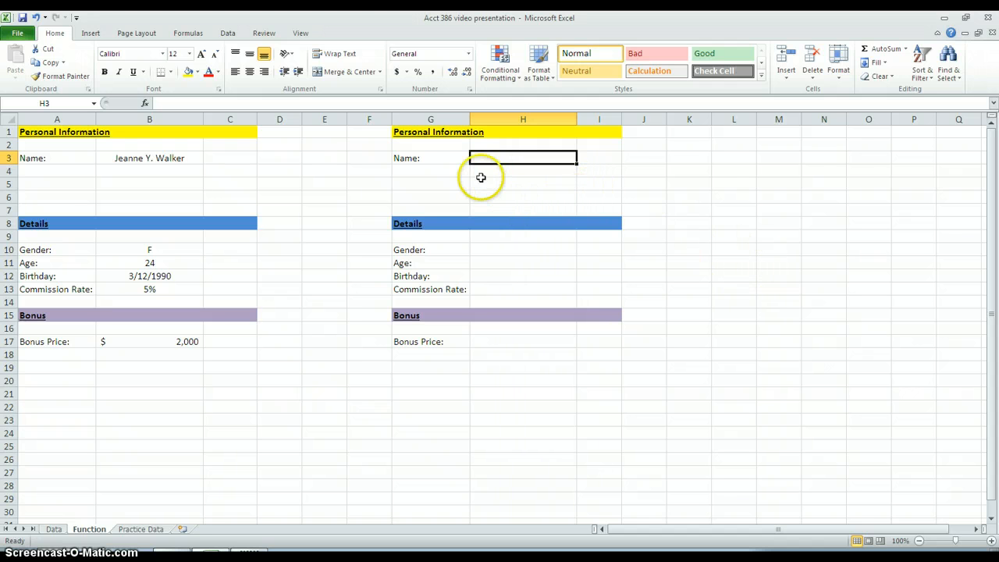
click(228, 33)
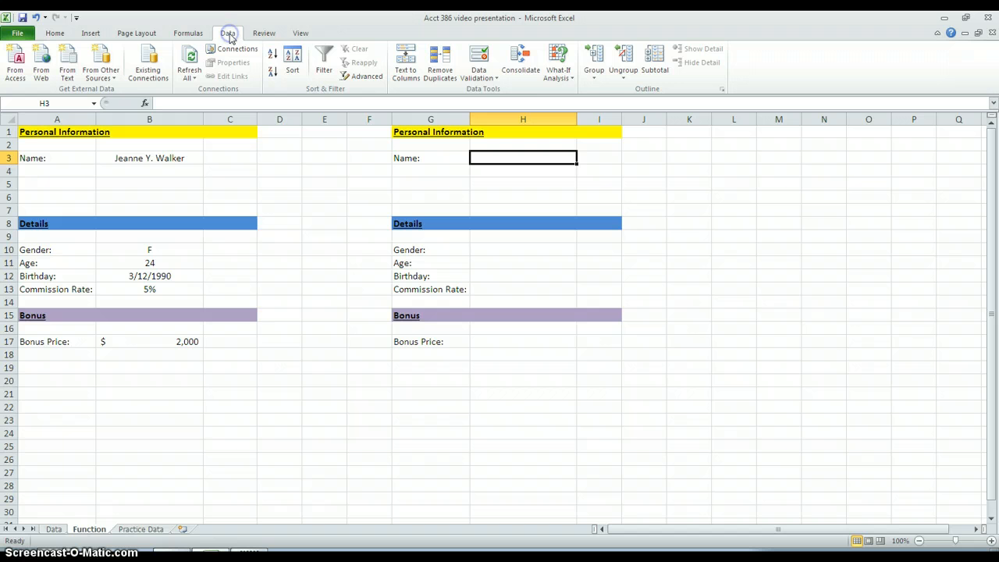
click(492, 78)
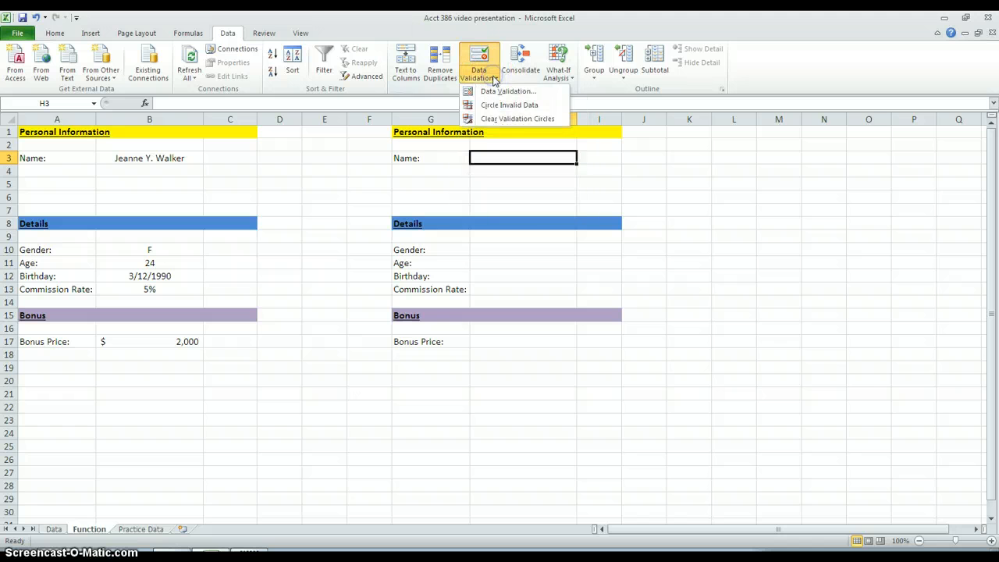
click(528, 95)
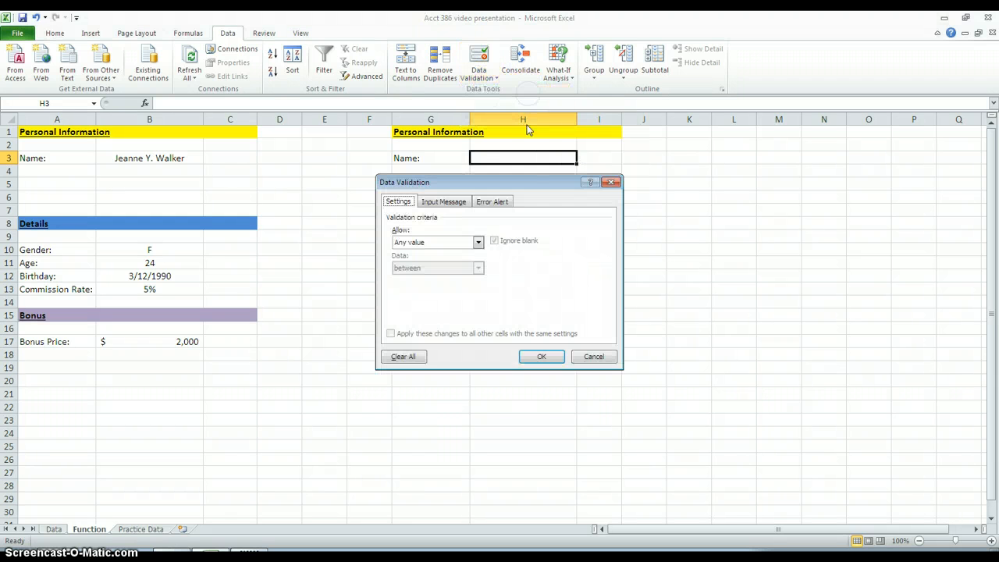
click(479, 243)
click(443, 279)
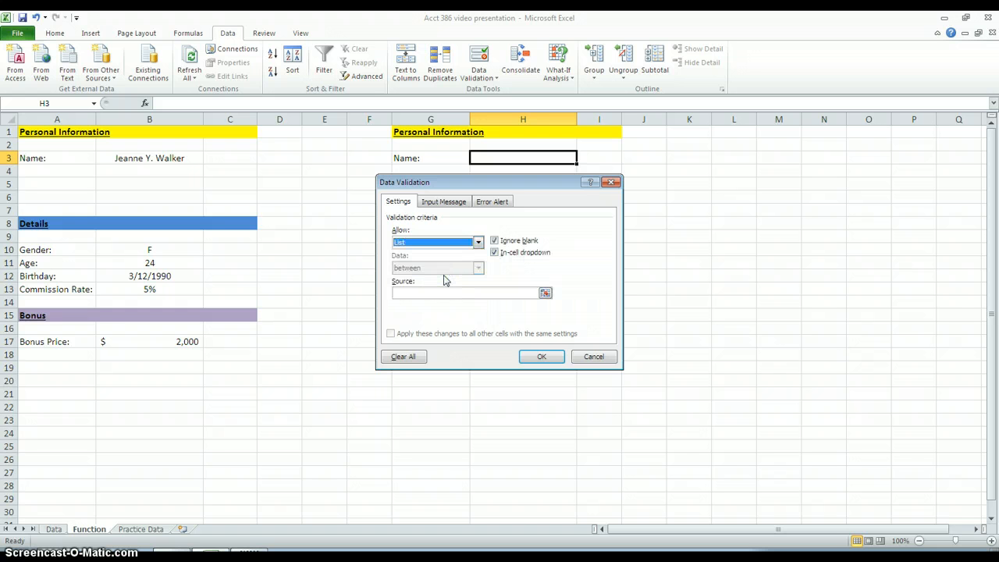
Step: Set the validation list source to ='Practice Data'!$A$2:$A$10 and apply the rule to H3
click(443, 292)
click(444, 293)
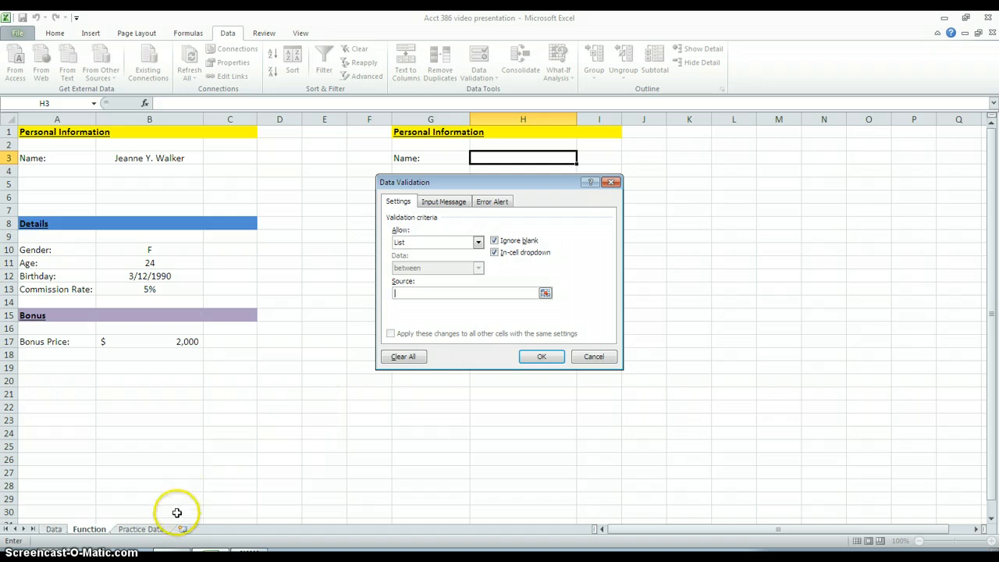
click(143, 529)
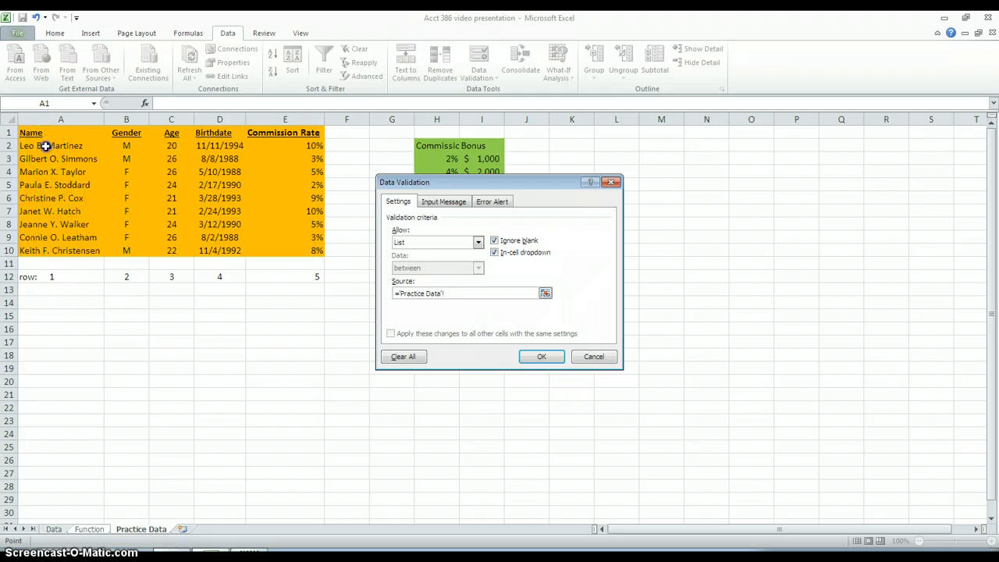
drag(46, 146, 59, 251)
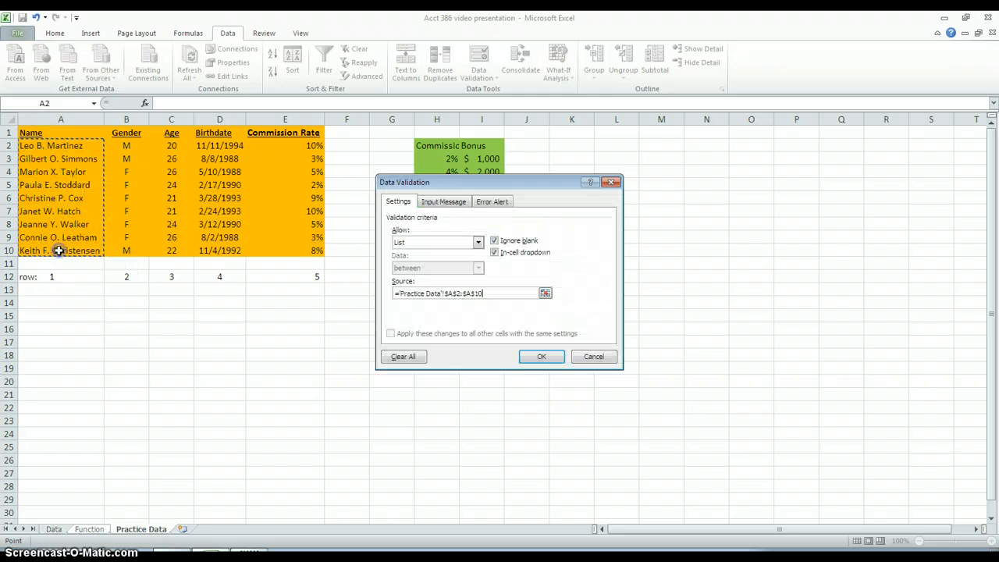
click(540, 359)
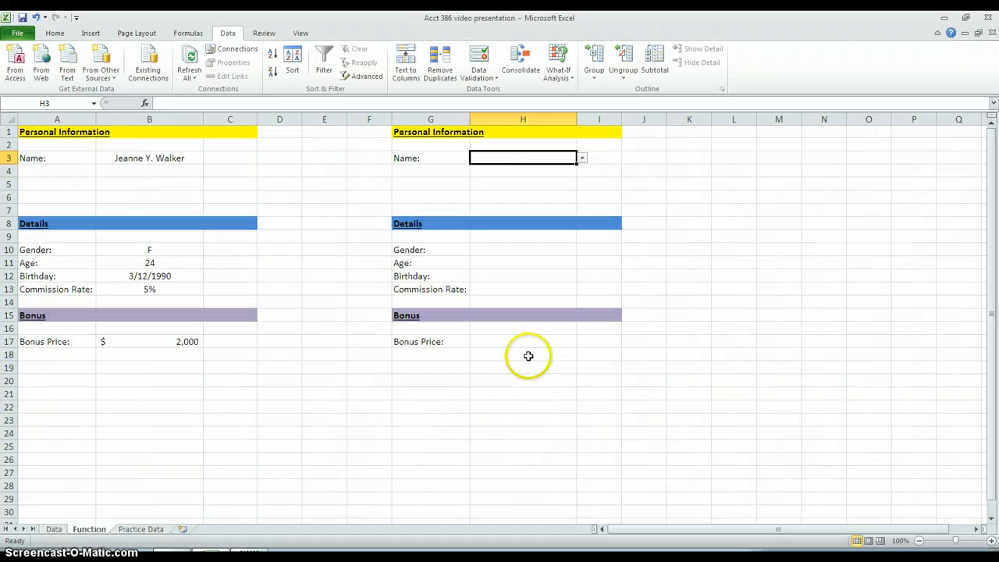
Step: Test the name dropdown in H3 with the first and seventh employees, and leave it on the last employee in the list
click(582, 159)
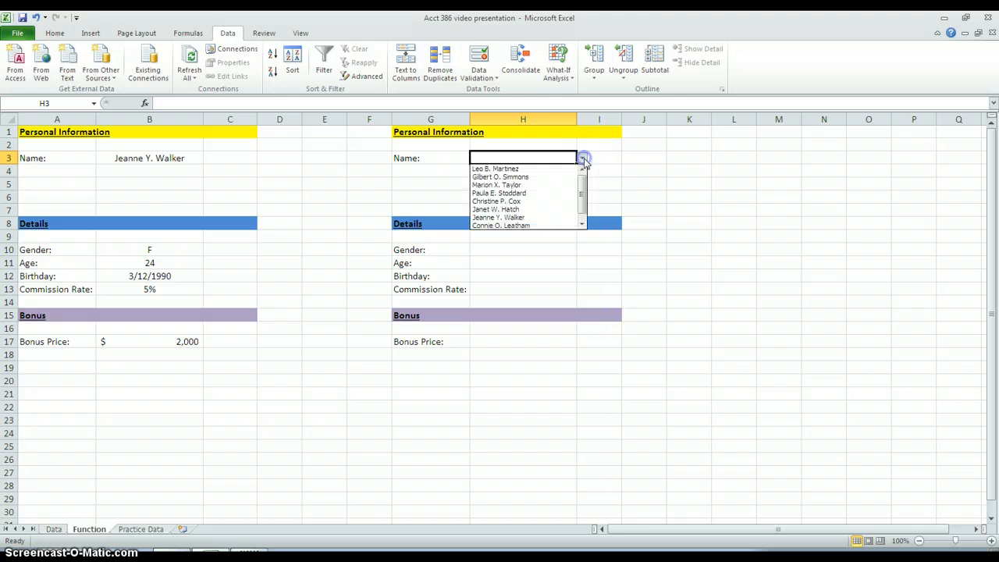
click(565, 168)
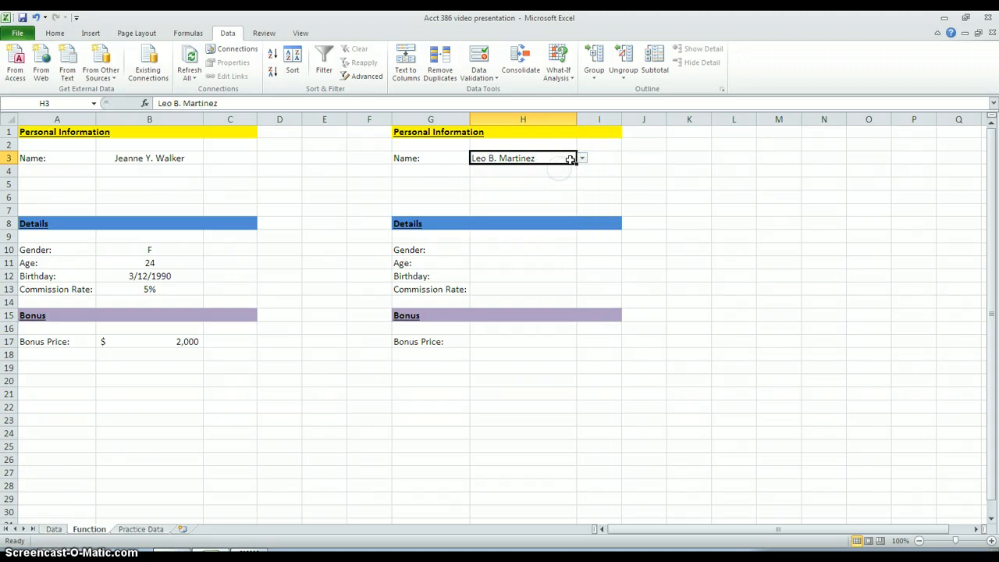
click(582, 160)
click(528, 208)
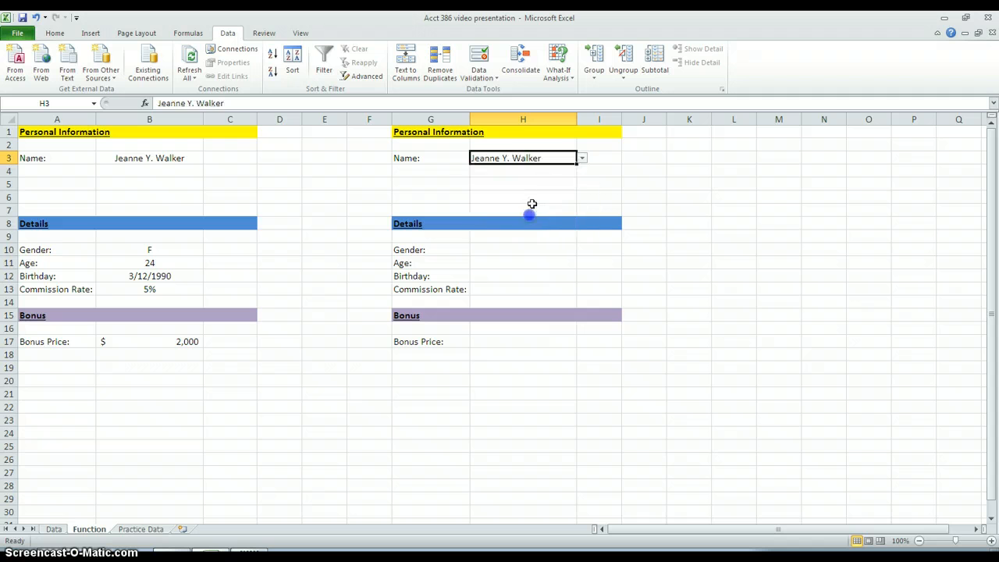
click(582, 158)
click(550, 225)
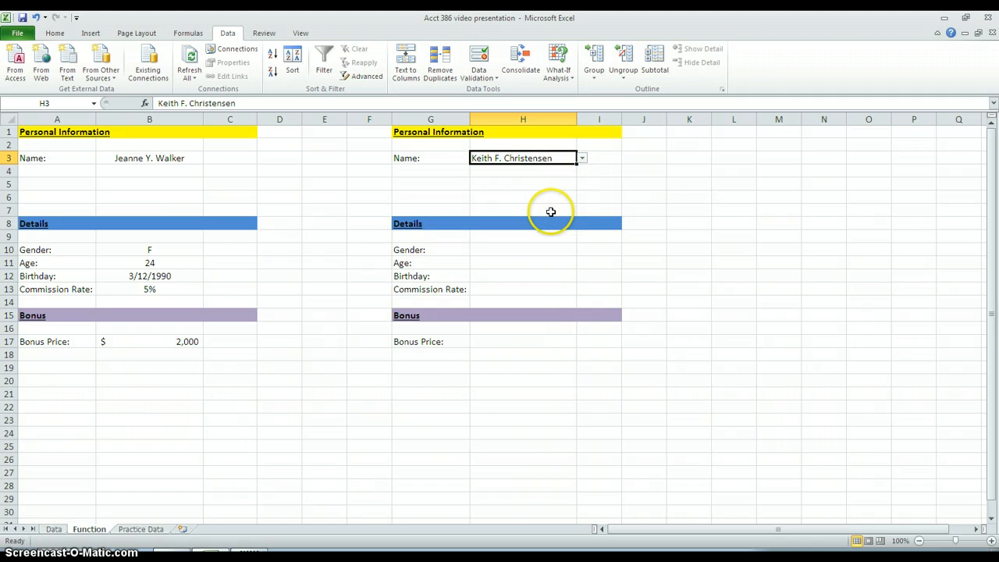
click(530, 251)
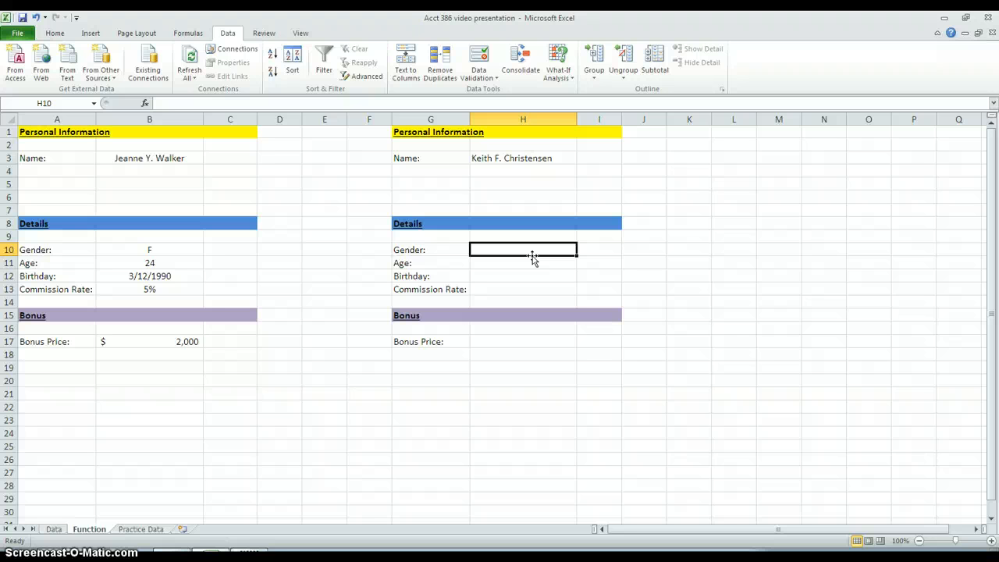
text(=vl)
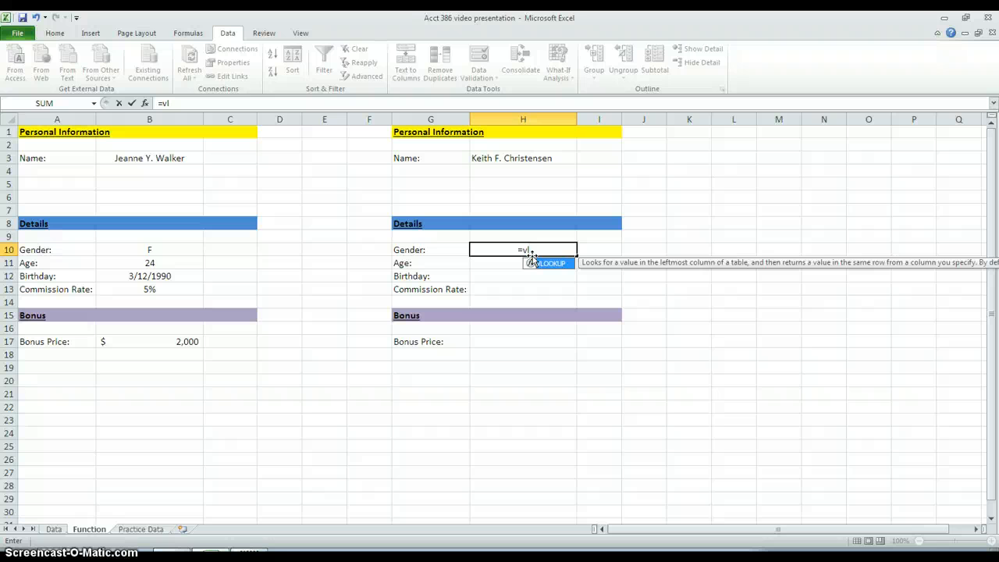
double_click(534, 262)
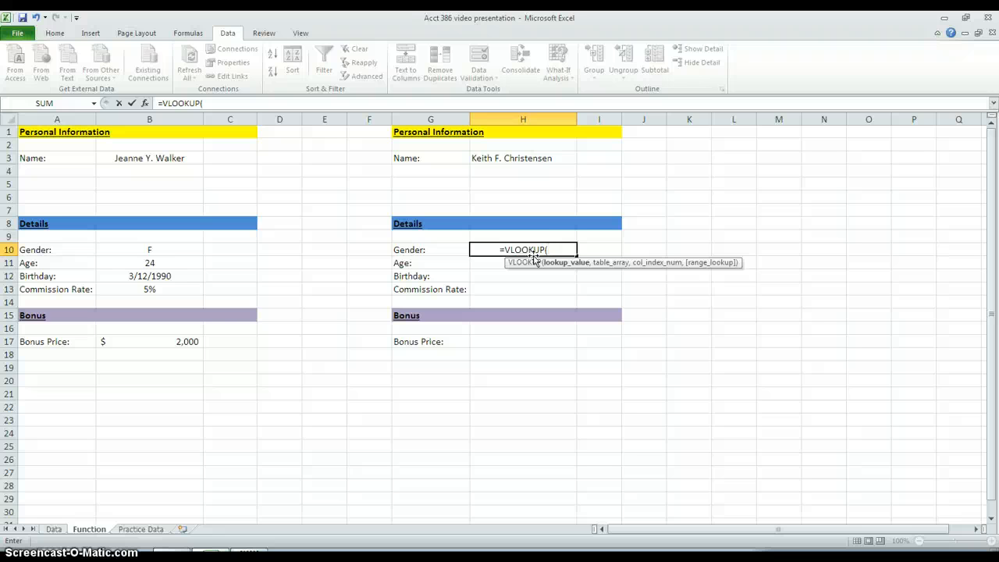
click(557, 266)
click(528, 158)
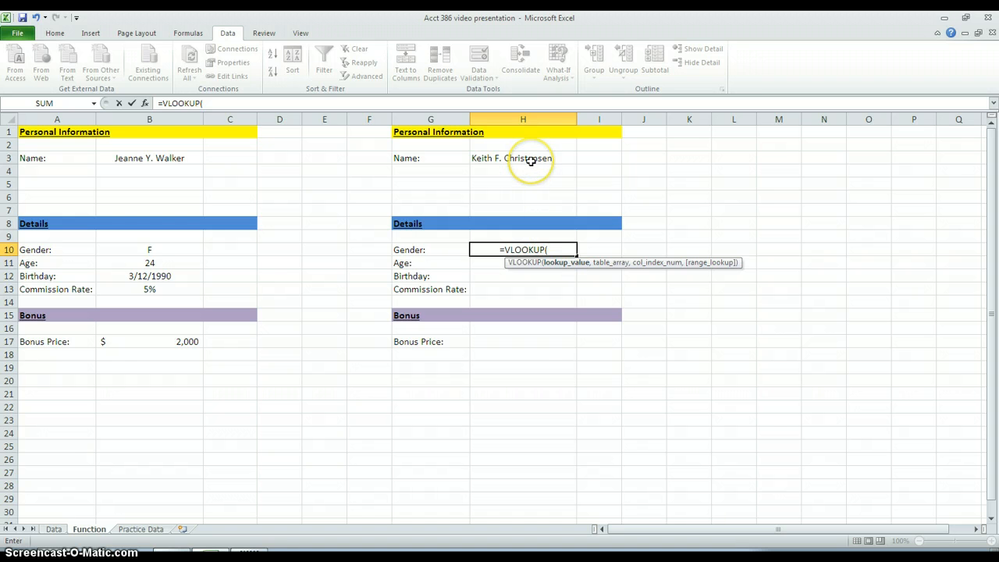
click(530, 160)
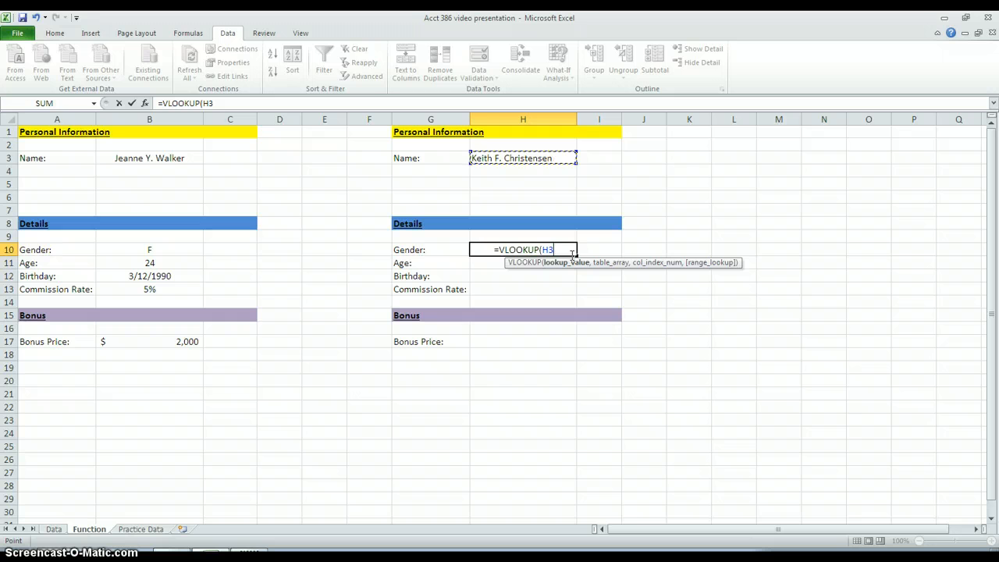
text(,)
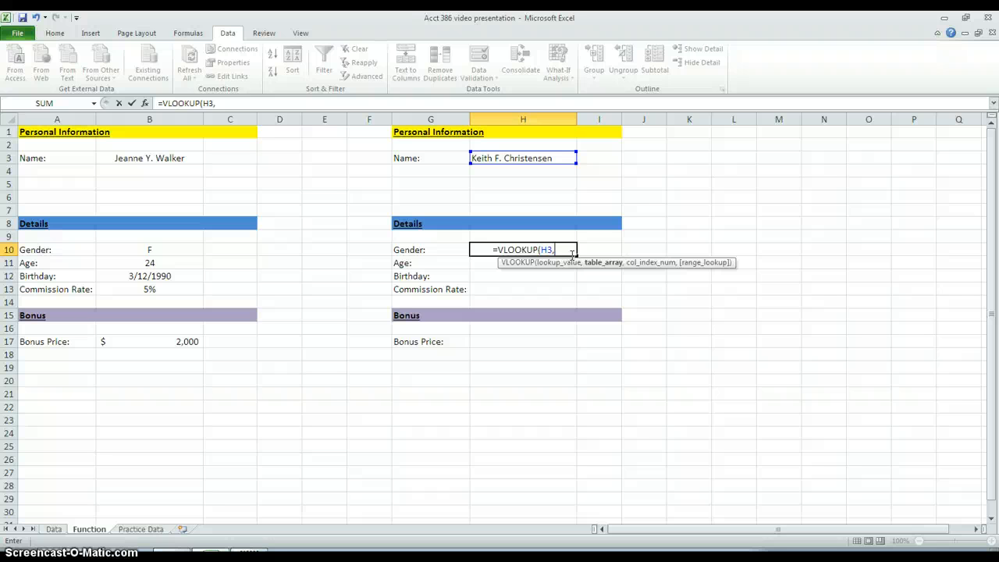
key(BackSpace)
key(BackSpace)
key(BackSpace)
key(BackSpace)
key(BackSpace)
key(BackSpace)
key(BackSpace)
key(BackSpace)
key(BackSpace)
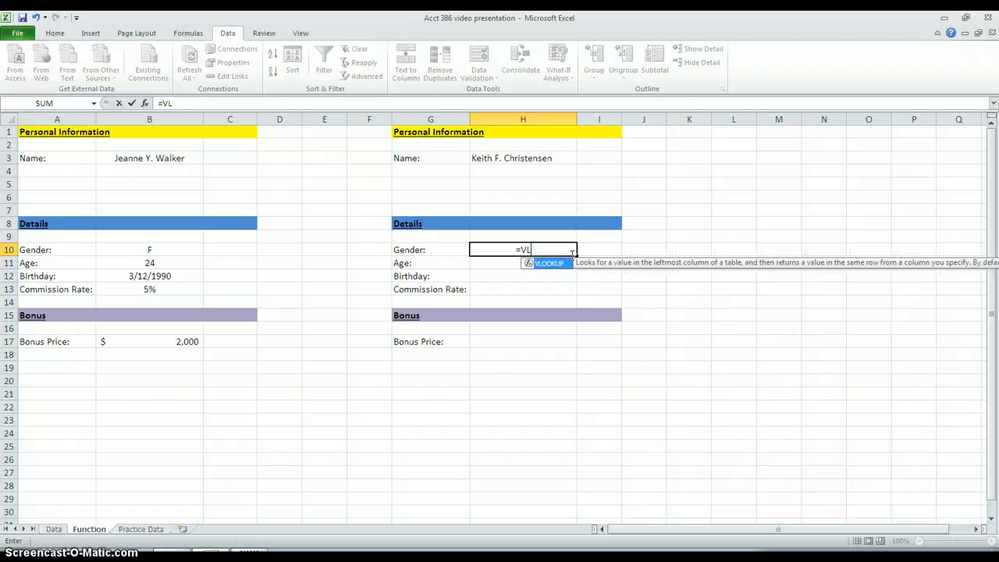
Step: Define the workbook-scoped name table1 for the employee records in A2:E10 on the Practice Data sheet
click(156, 529)
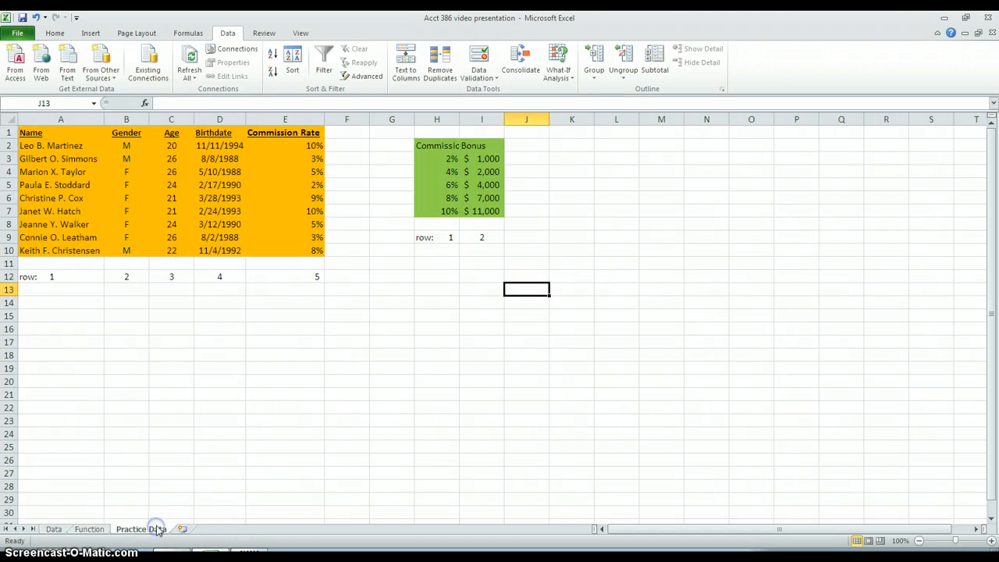
click(35, 146)
mouse_move(34, 146)
mouse_down()
mouse_move(170, 159)
mouse_move(245, 201)
mouse_move(276, 245)
mouse_up()
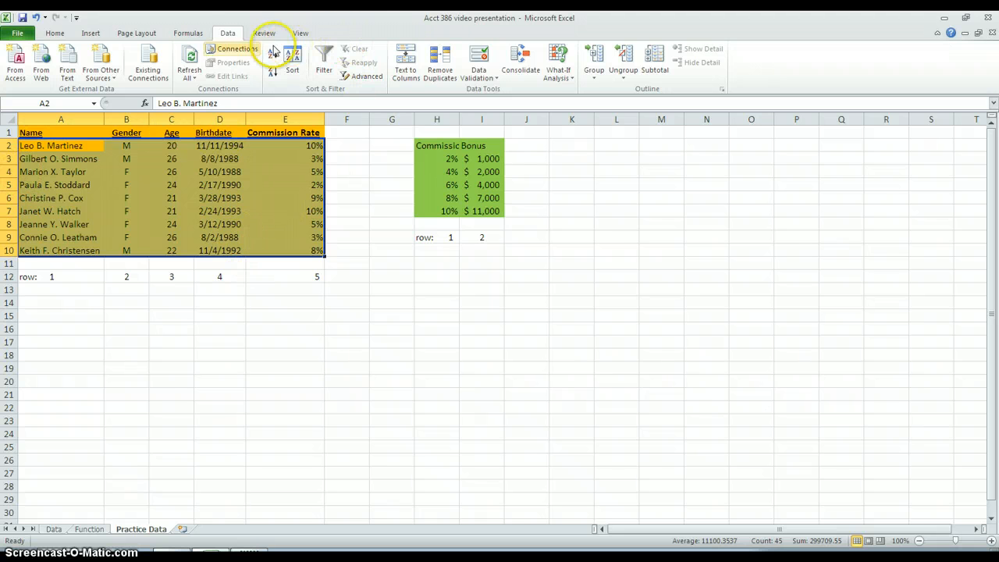
click(188, 32)
click(386, 48)
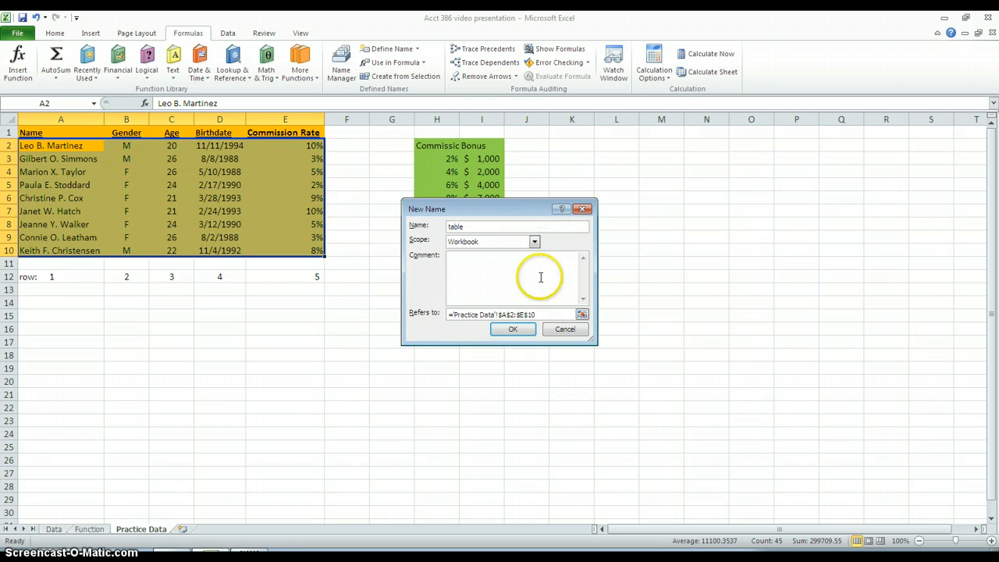
click(512, 328)
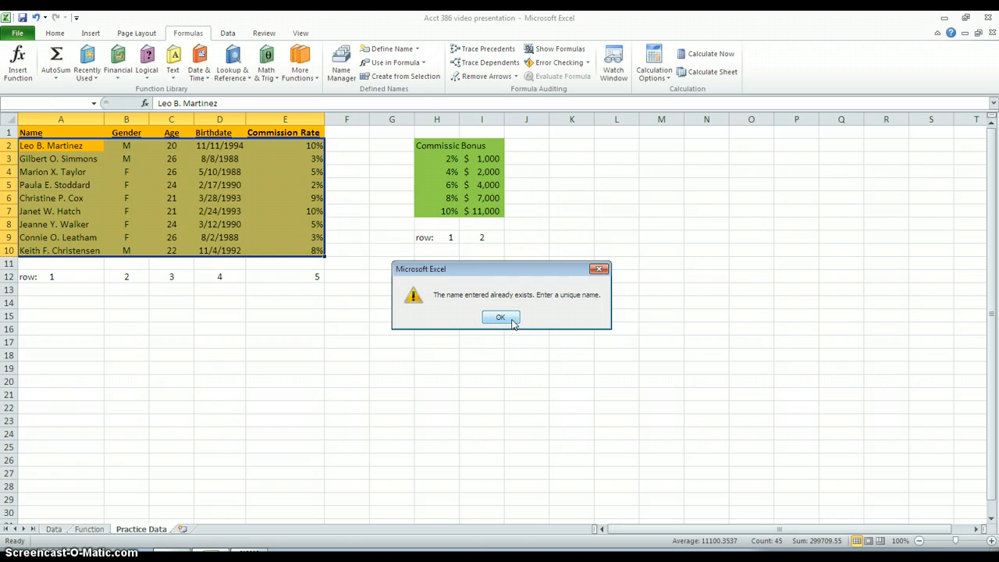
click(500, 317)
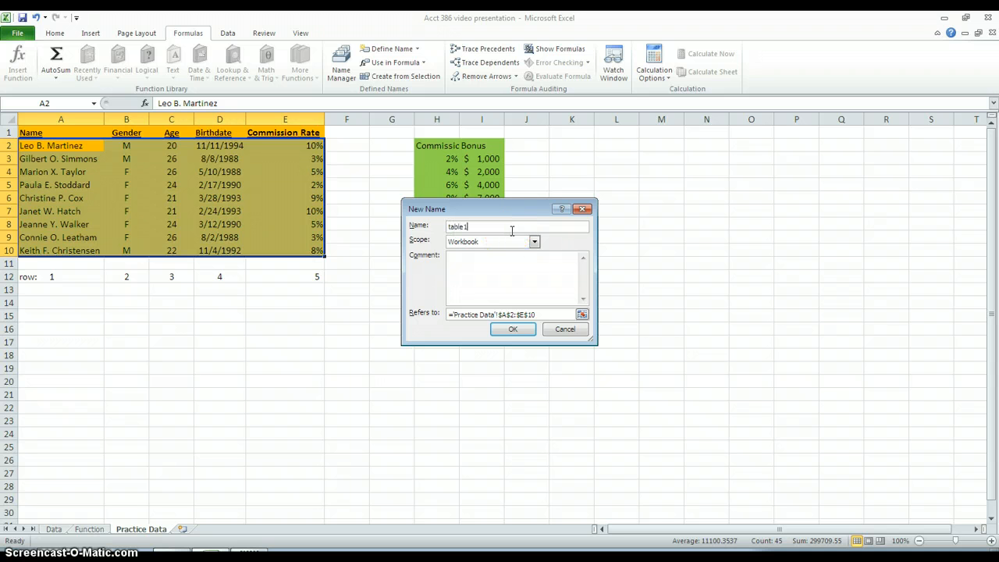
text(table1)
click(512, 328)
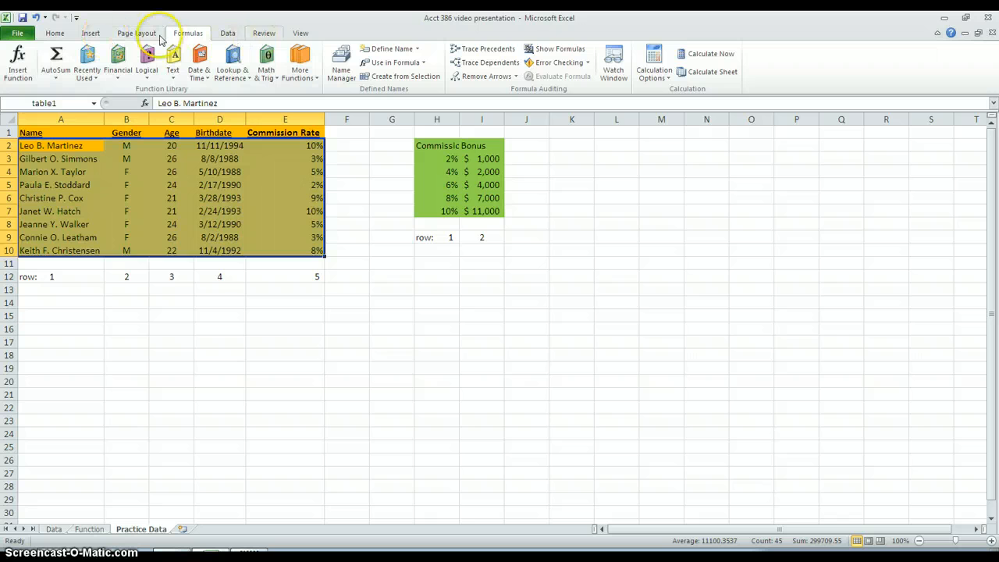
Step: Start a VLOOKUP formula in Gender cell H10 on the Function sheet, with H3 as lookup value and table1 as table array
click(90, 529)
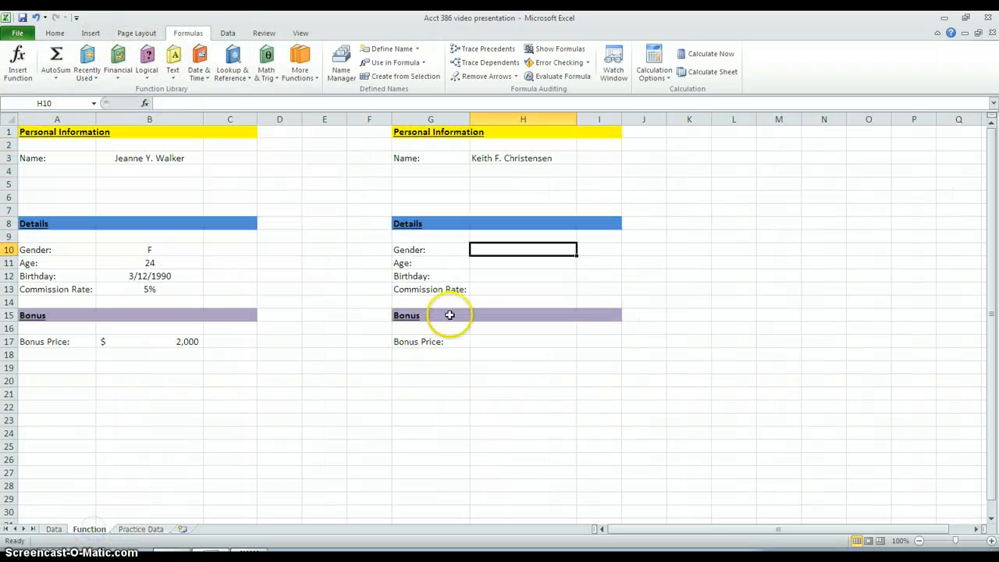
text(=vl)
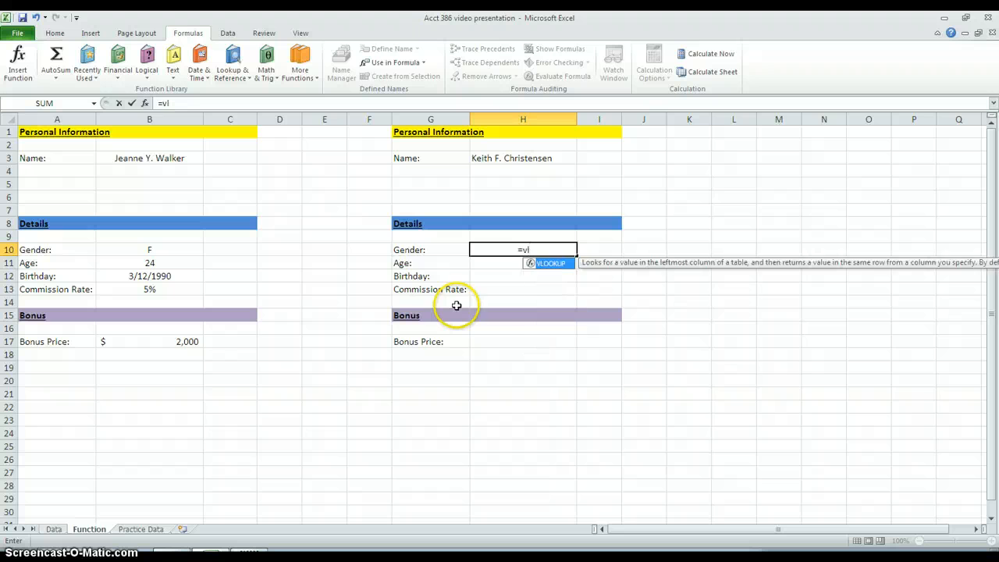
key(Tab)
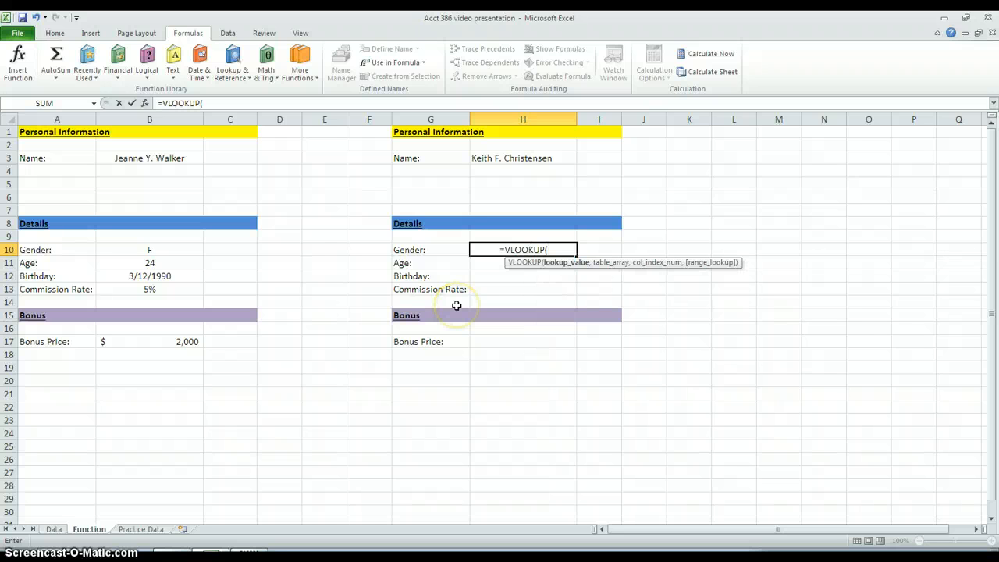
click(530, 159)
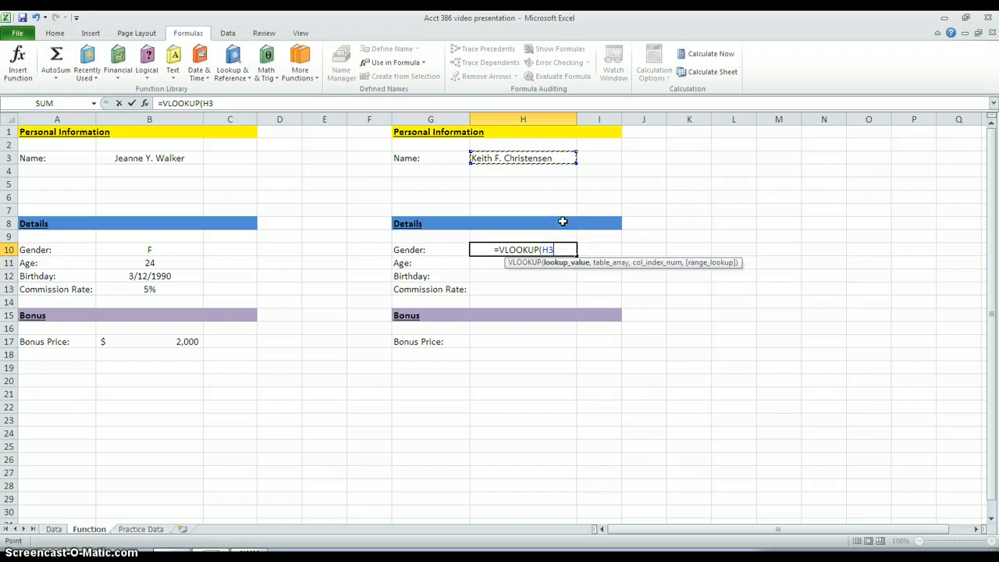
text(,)
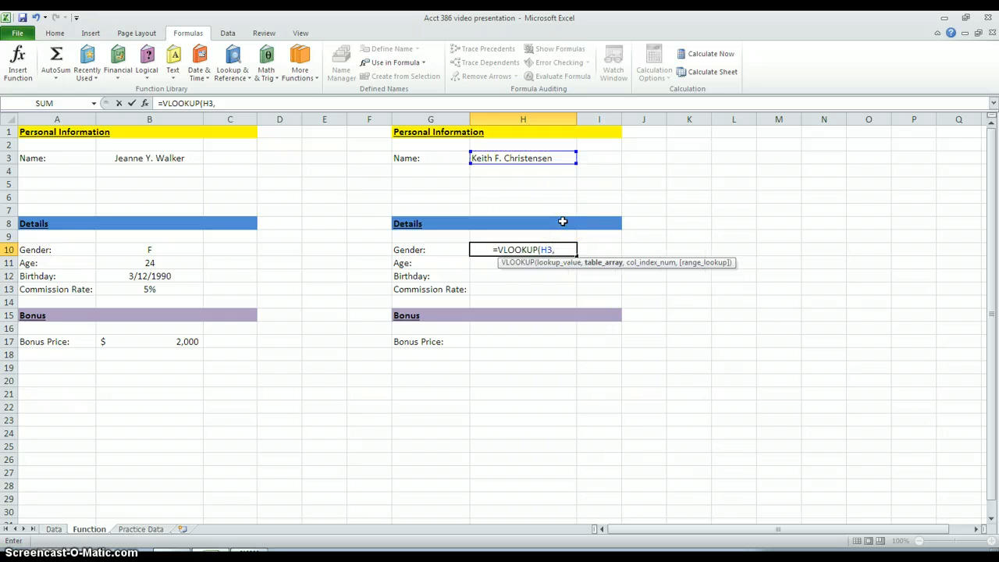
text(t)
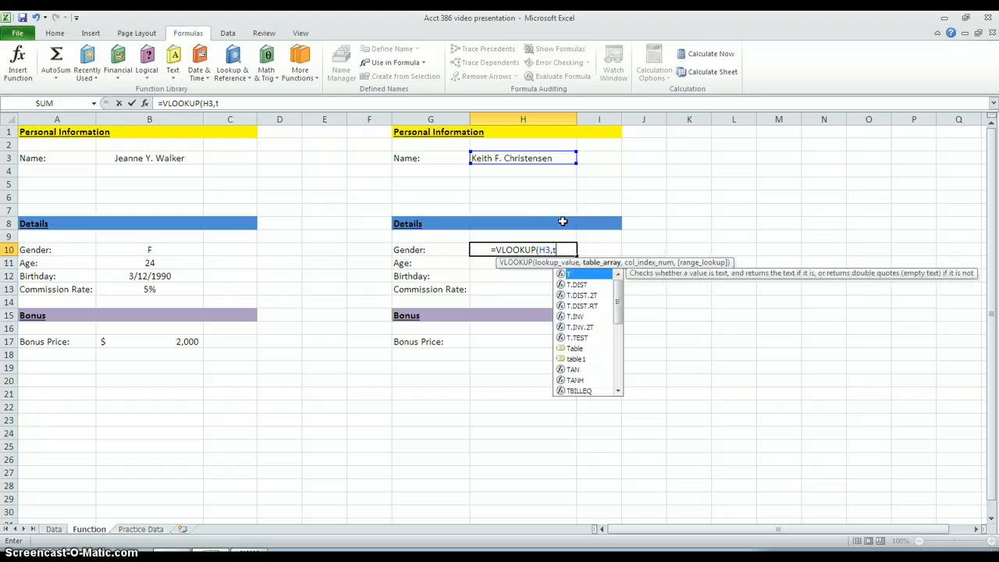
text(a)
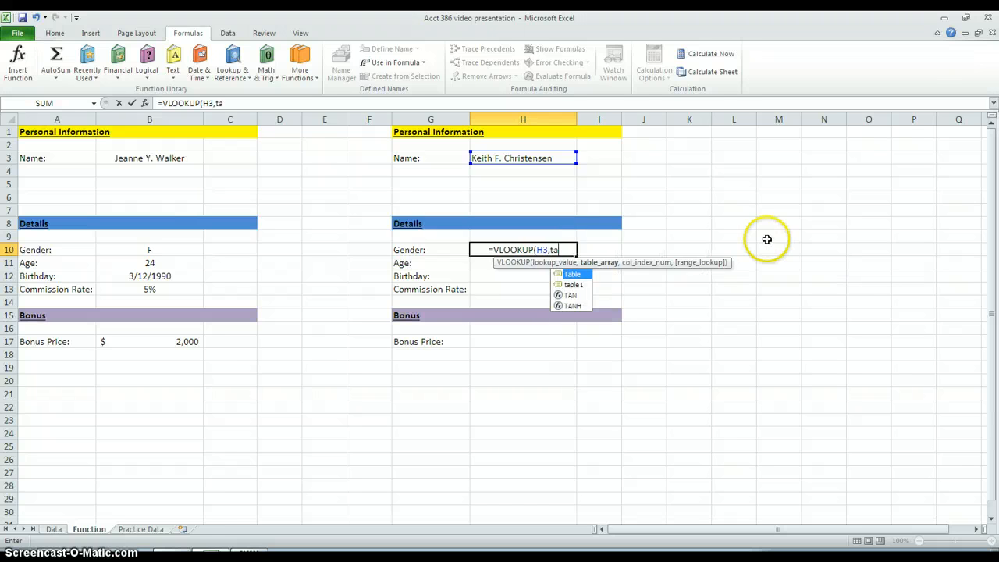
double_click(580, 286)
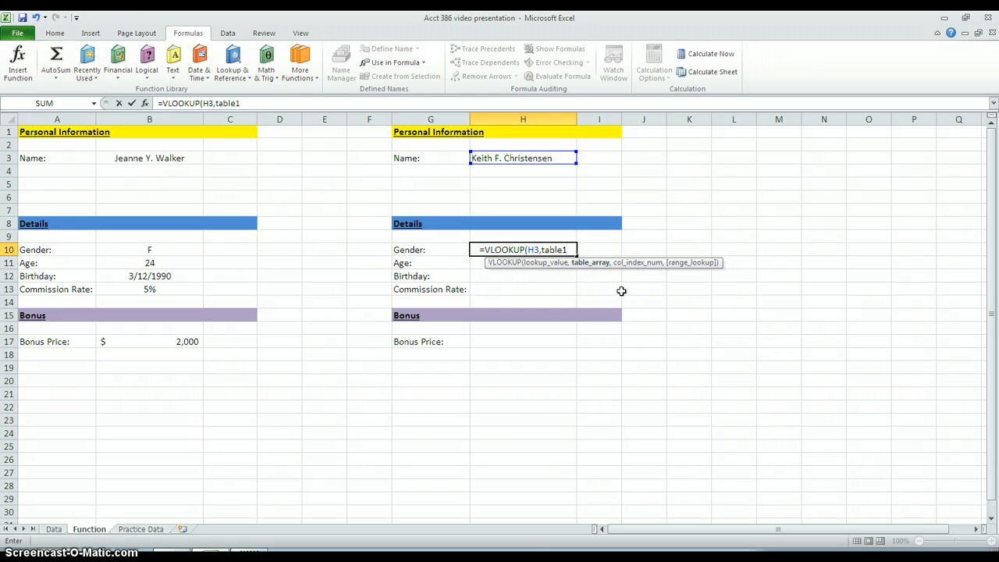
text(,)
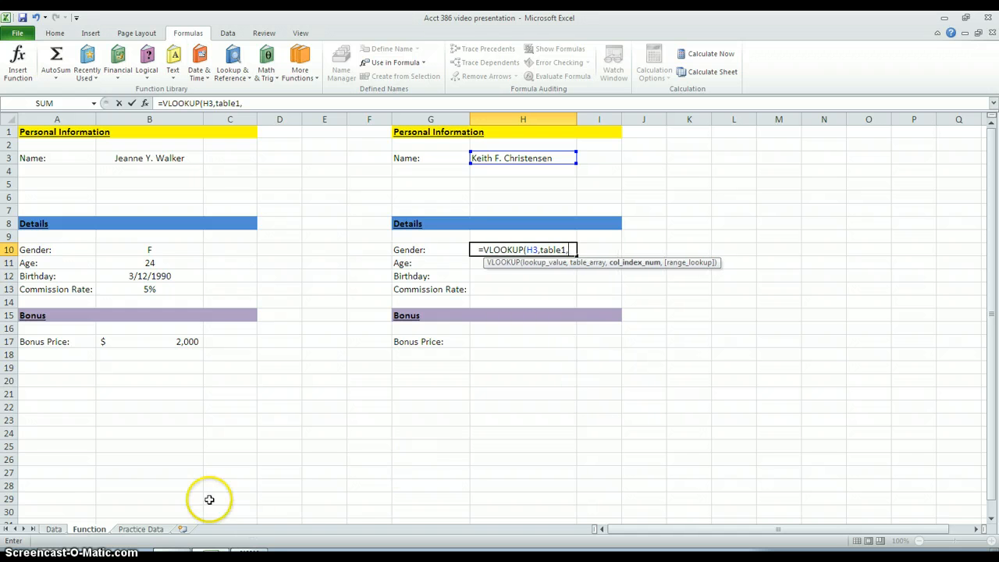
Step: Check the column numbering under the employee table on the Practice Data sheet, and clear the stray sheet reference from the H10 formula
click(141, 529)
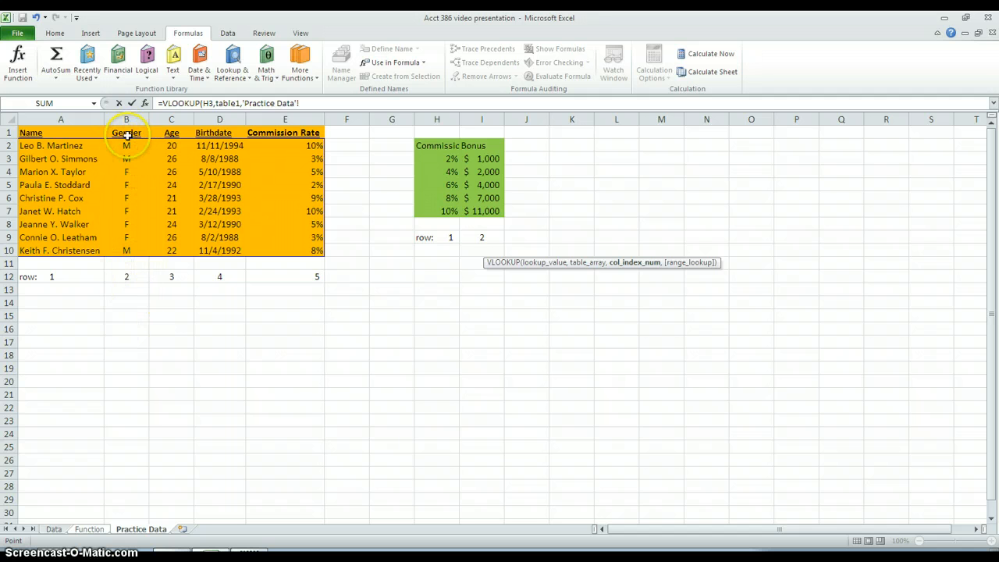
click(94, 527)
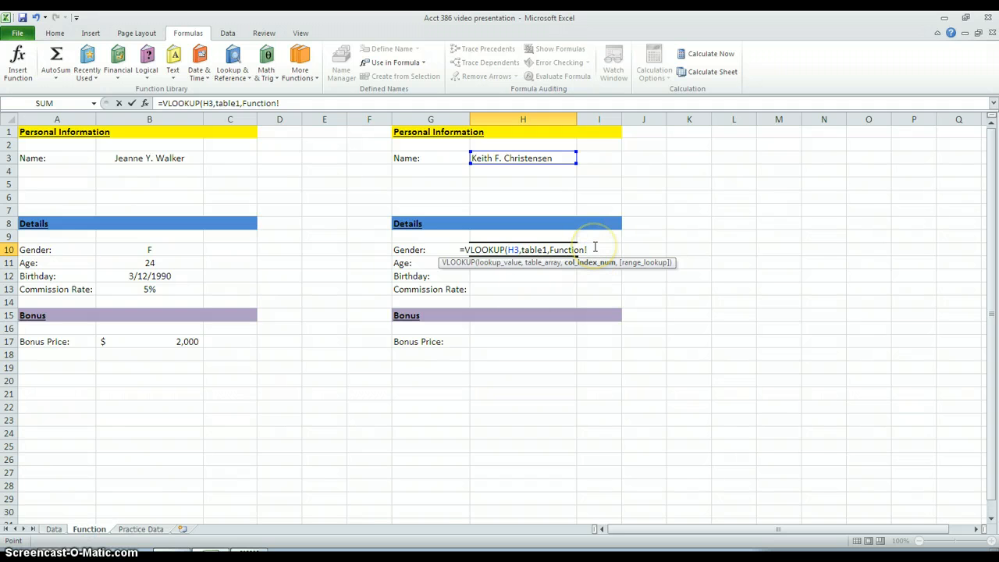
key(BackSpace)
key(BackSpace)
key(BackSpace)
key(BackSpace)
key(BackSpace)
key(BackSpace)
key(BackSpace)
key(BackSpace)
key(BackSpace)
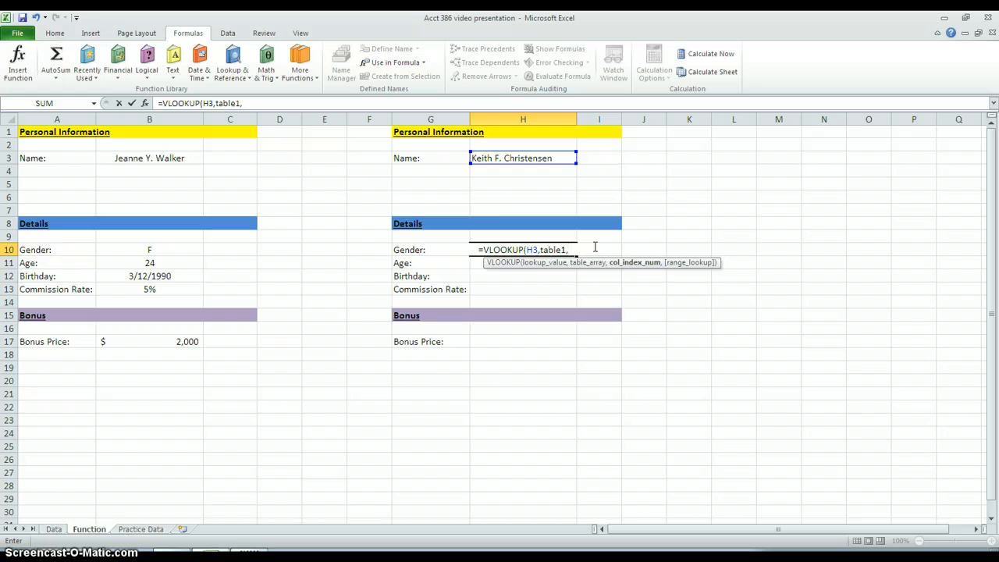
Step: Complete the Gender formula in H10 with column index 2 and exact match, as =VLOOKUP(H3,table1,2,FALSE)
text(2)
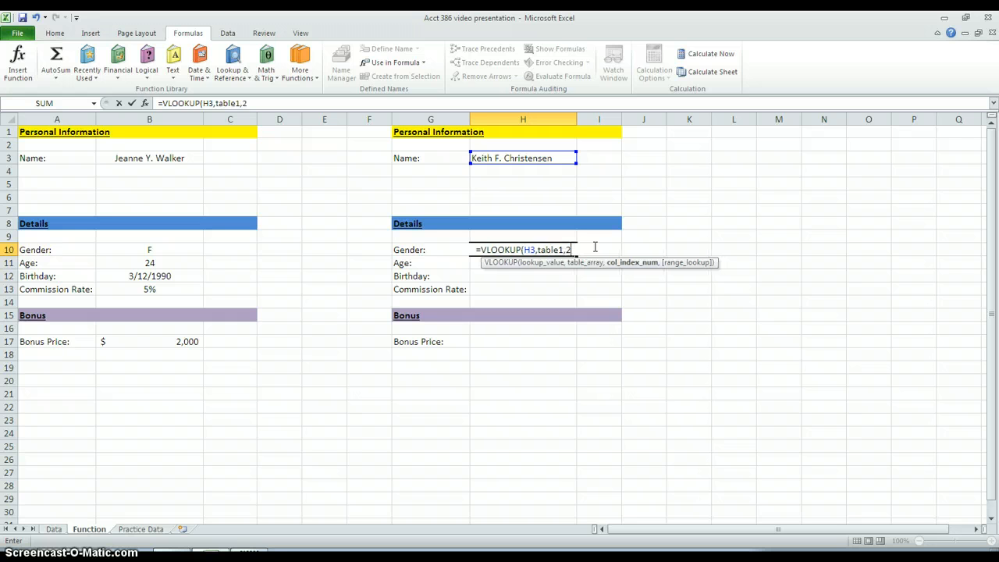
text(,)
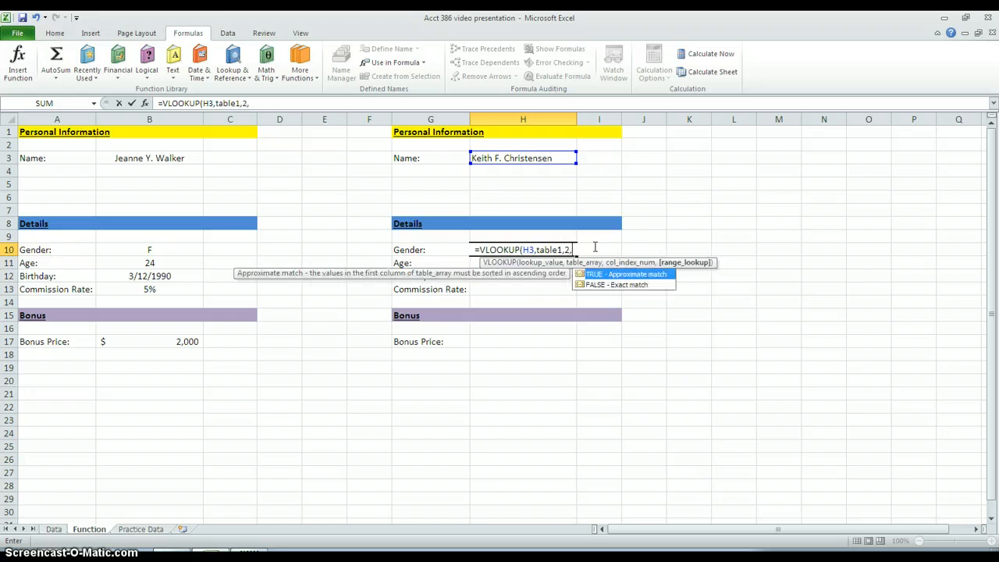
click(608, 286)
double_click(608, 286)
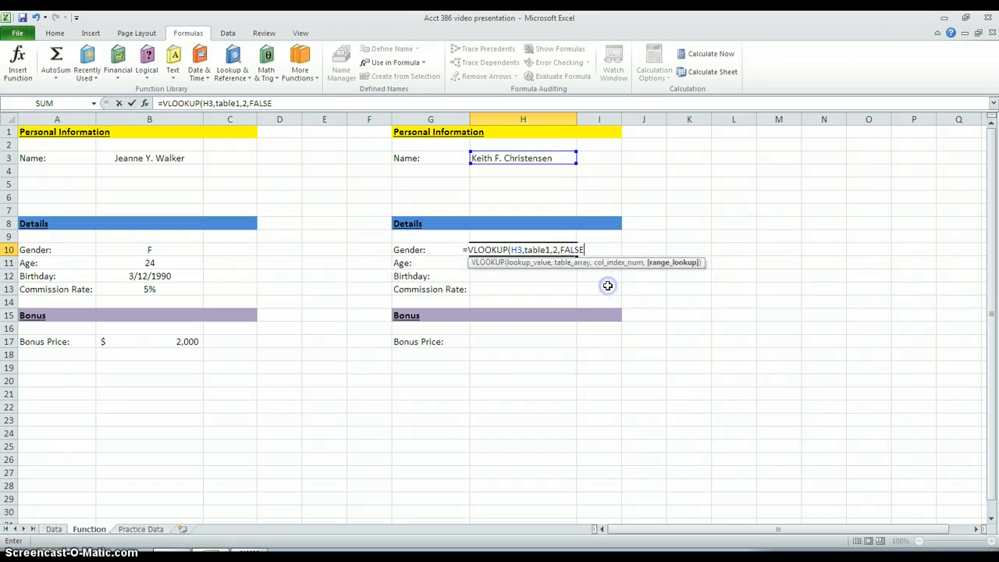
text())
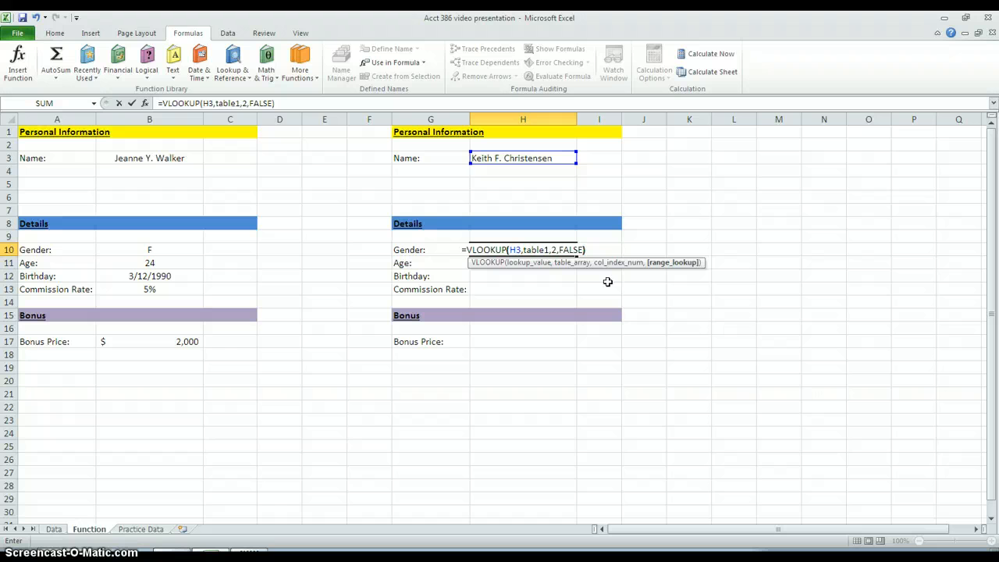
key(Return)
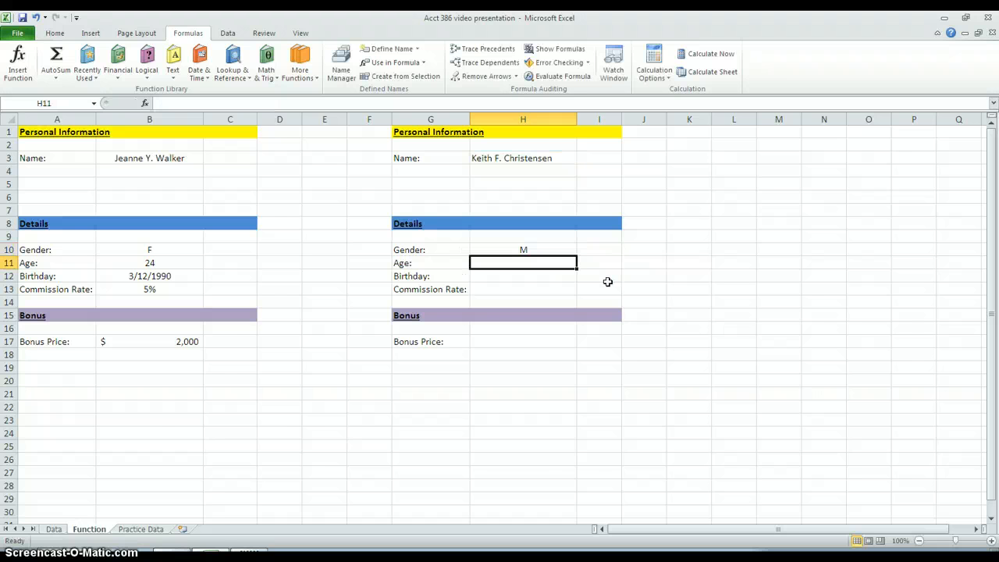
Step: Examine how the first employee's name in A2 pairs with the gender in B2 on the Data sheet, and return to the Function sheet
click(55, 529)
click(62, 145)
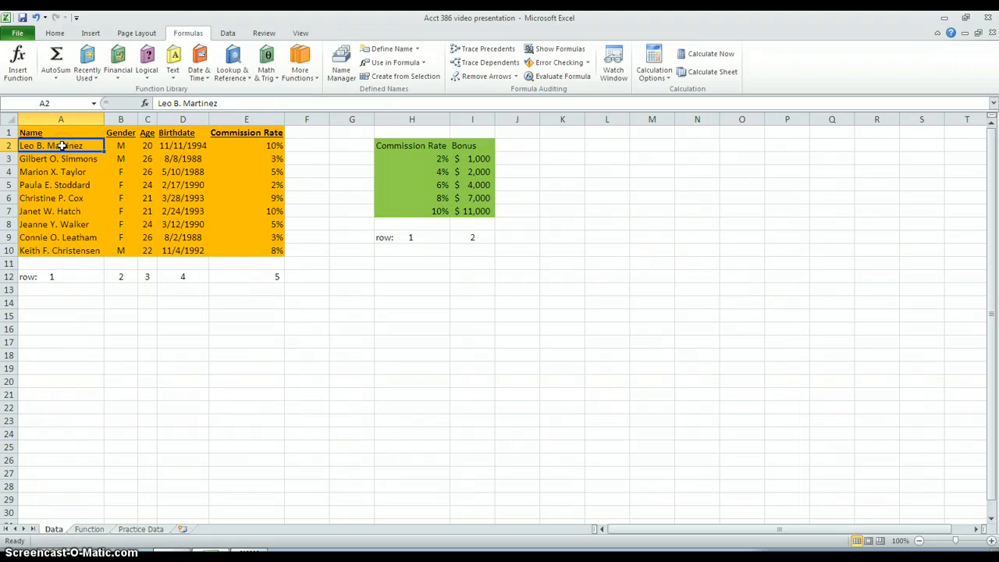
click(118, 146)
click(70, 146)
click(120, 146)
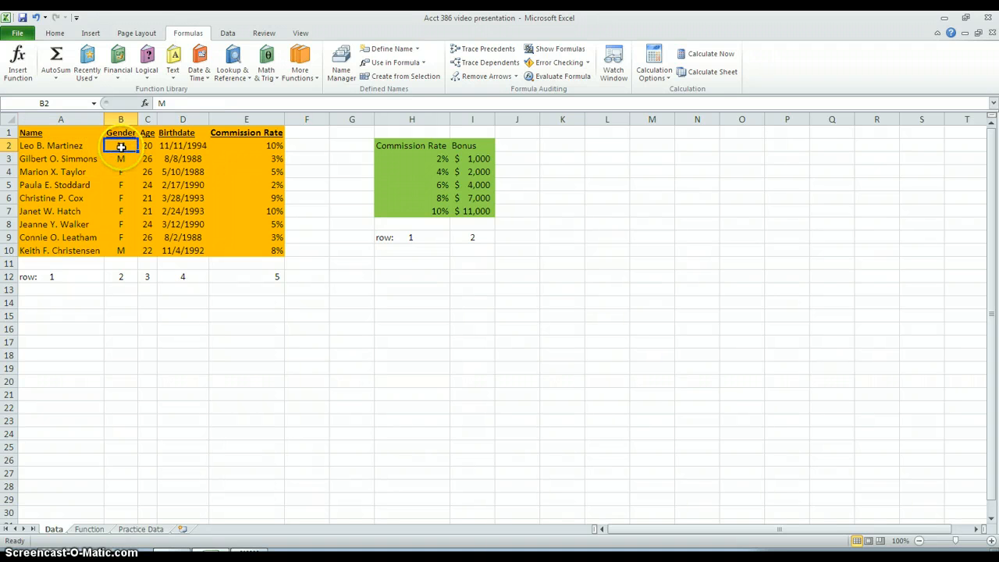
click(69, 146)
key(Down)
click(120, 148)
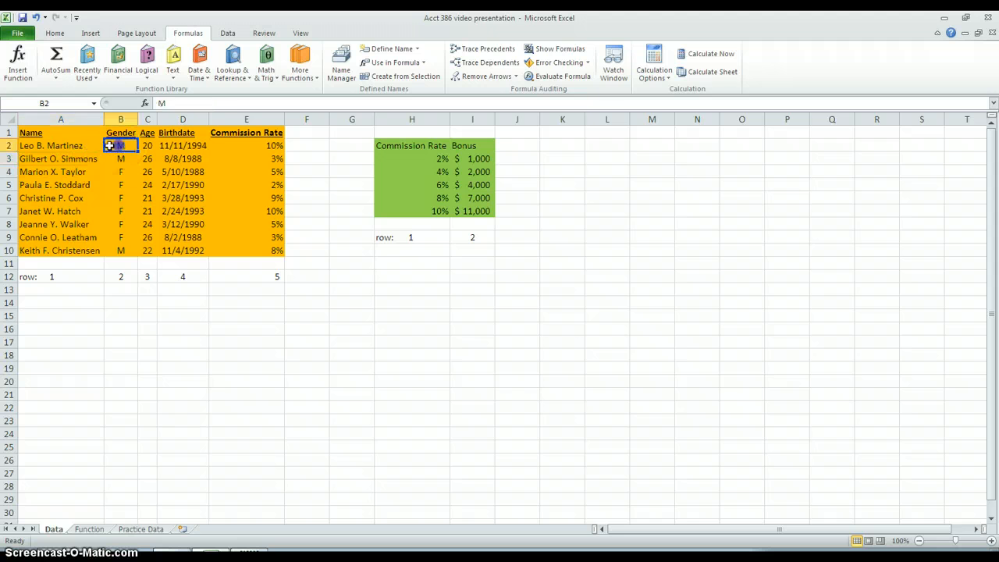
click(98, 146)
click(113, 147)
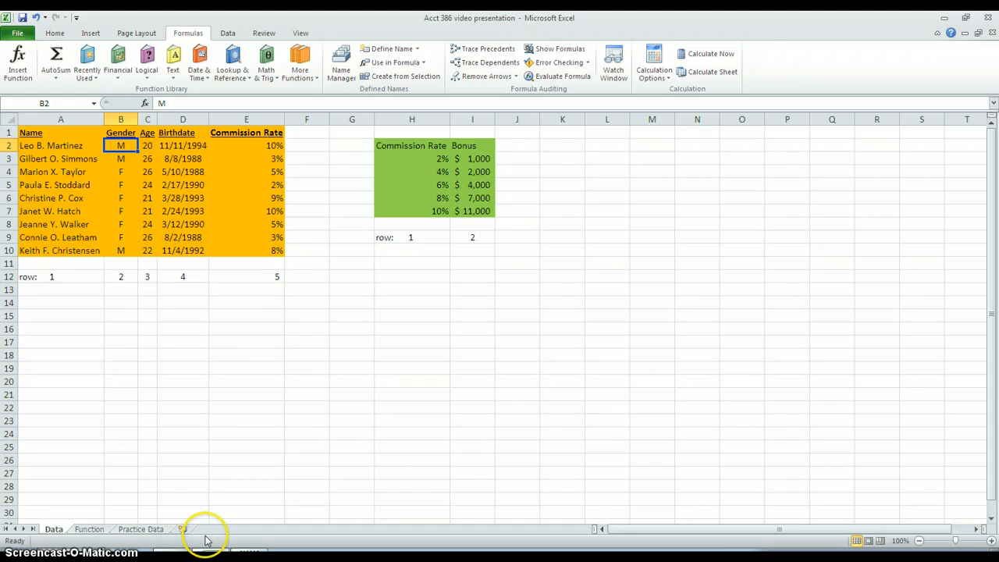
click(88, 529)
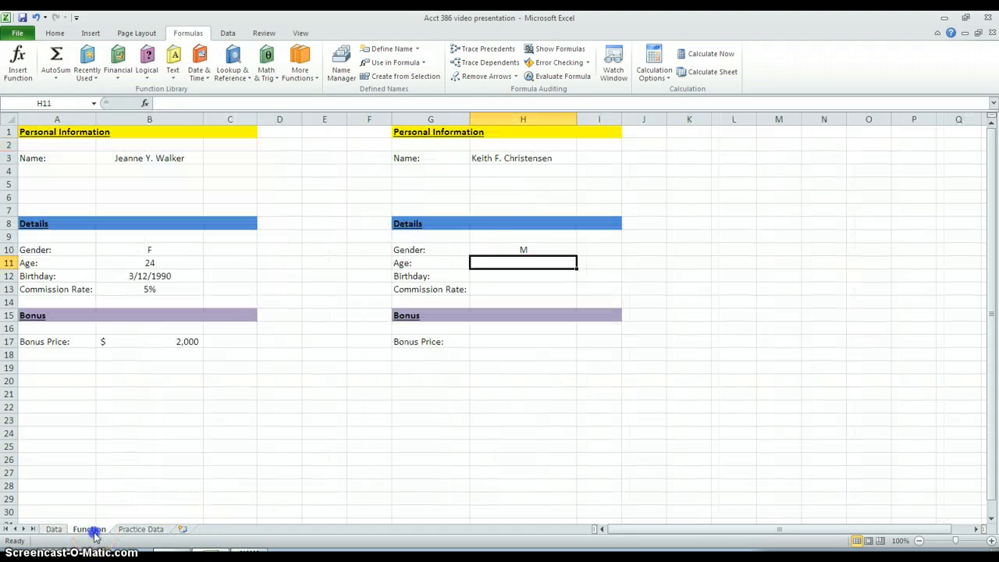
Step: Review the VLOOKUP formula in Gender cell H10 on the Function sheet
click(500, 251)
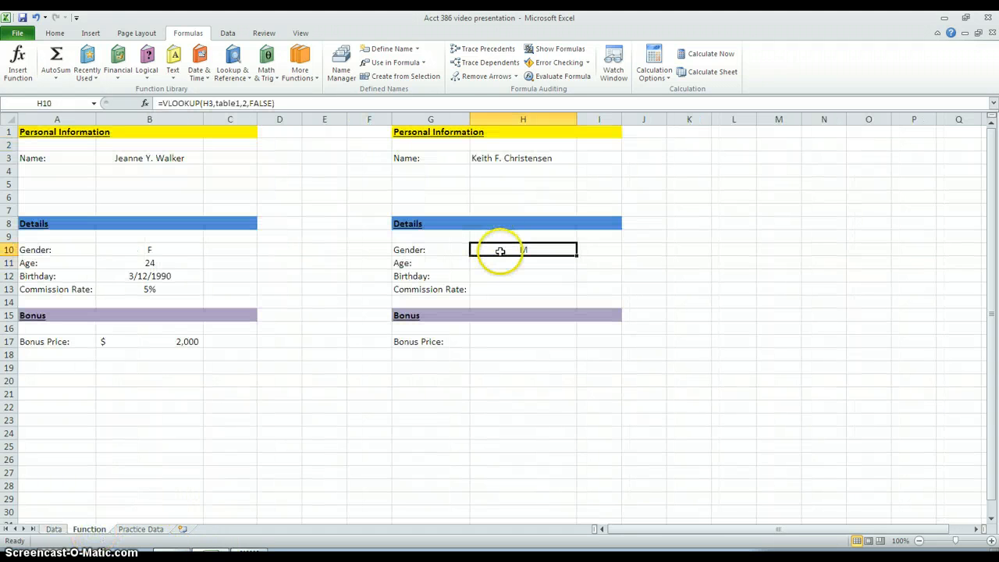
click(262, 103)
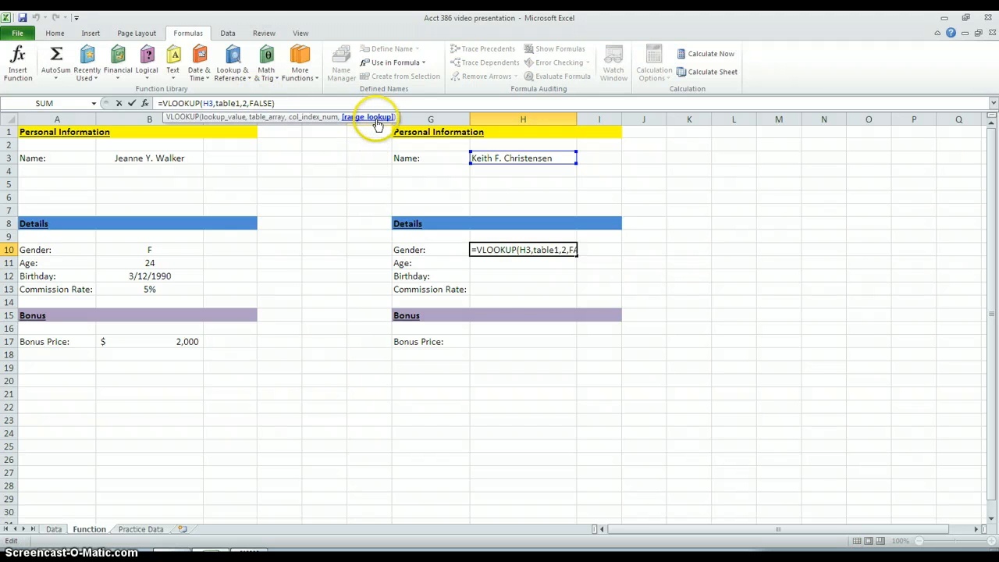
click(514, 265)
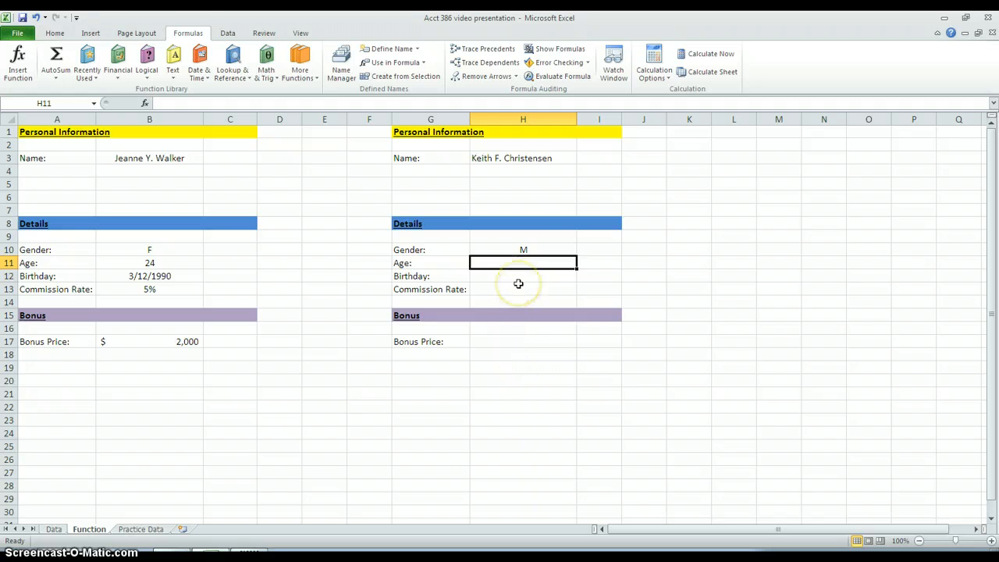
click(529, 250)
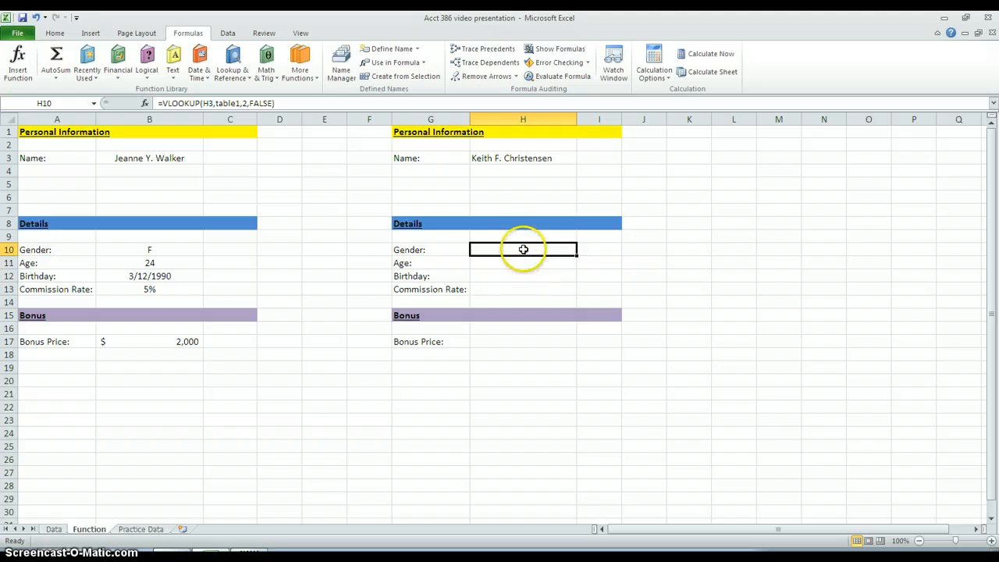
Step: Choose the fifth employee of the data table from the name dropdown in H3 to test the Gender lookup
click(553, 157)
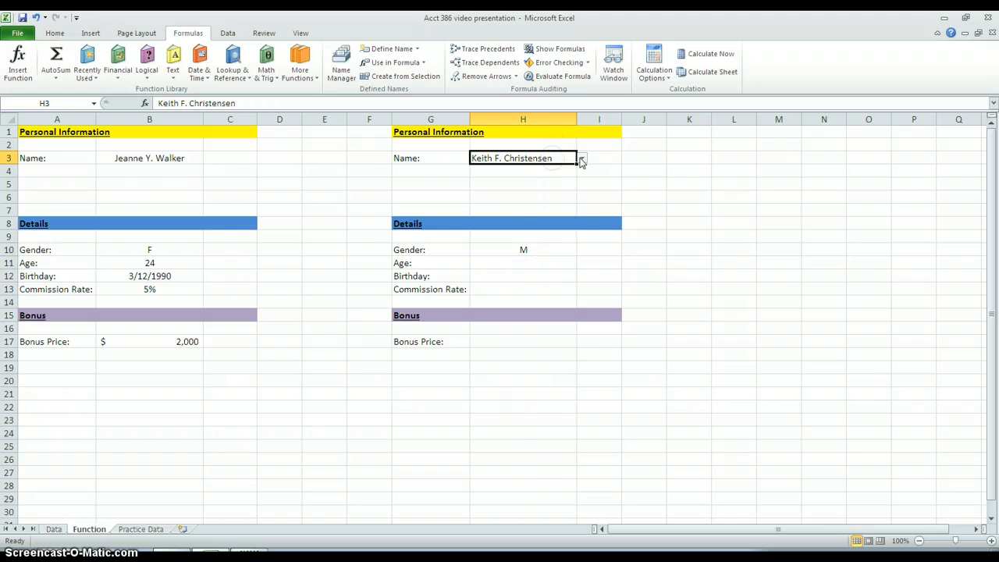
click(582, 158)
click(583, 195)
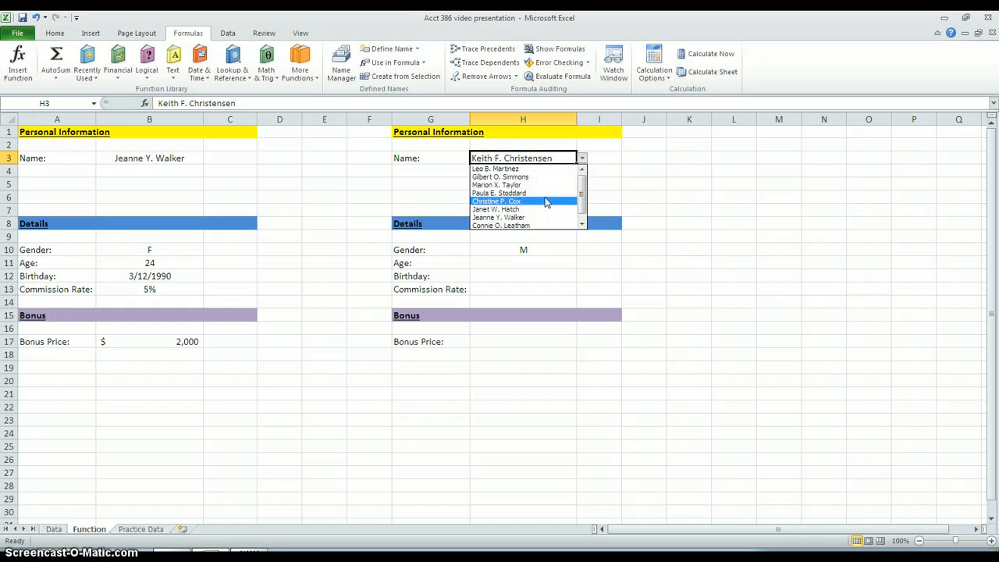
click(545, 201)
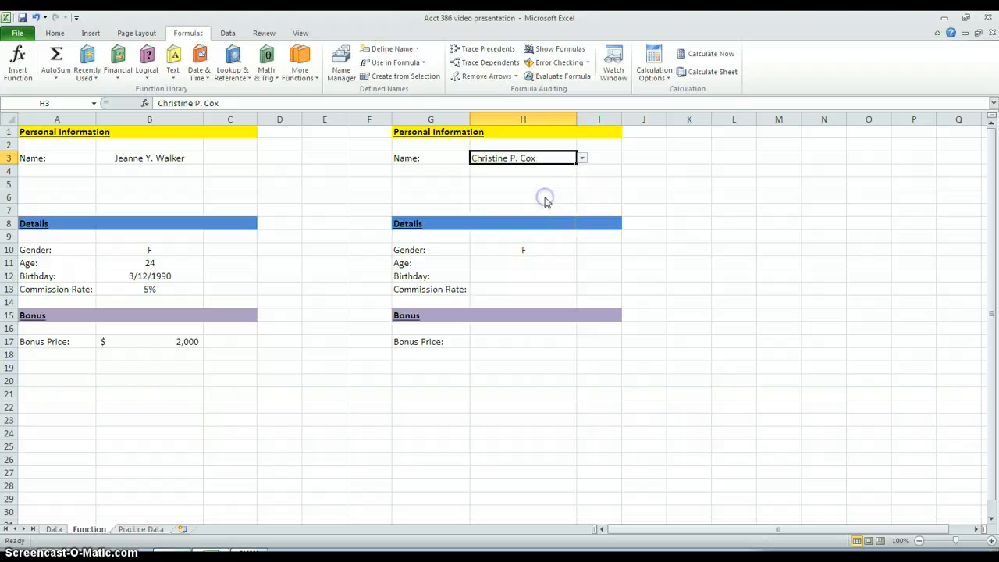
Step: Examine on the Practice Data sheet how the employee name in A6 pairs with the gender, age, birthdate and commission rate in its row
click(137, 530)
click(44, 198)
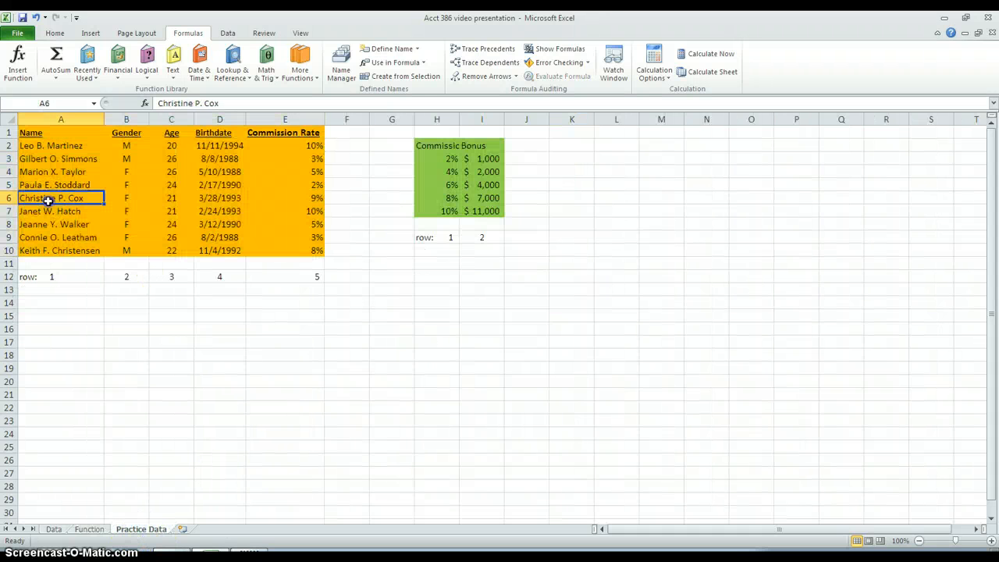
click(123, 197)
click(89, 199)
click(127, 198)
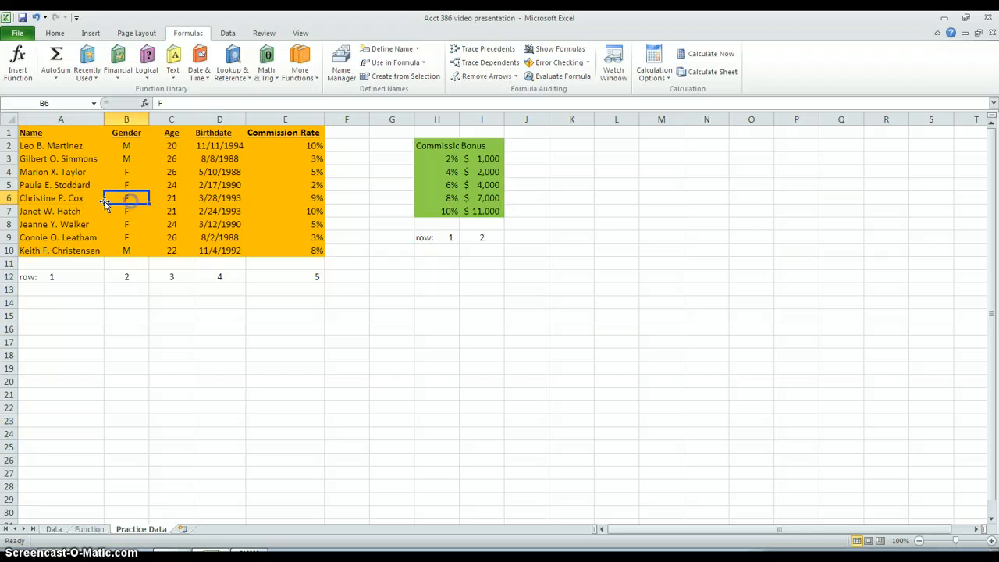
click(93, 200)
click(114, 198)
click(79, 200)
click(121, 198)
click(78, 201)
click(114, 198)
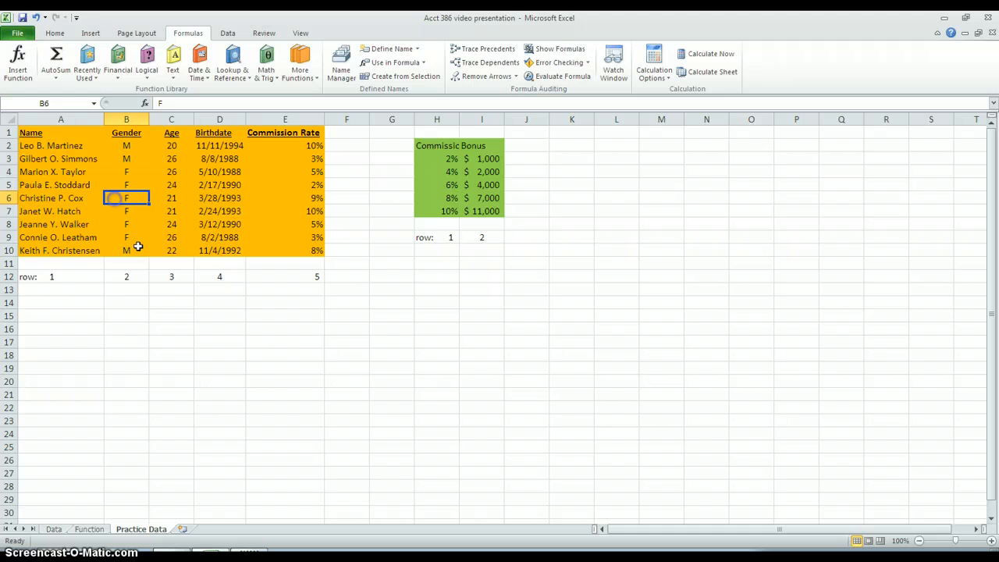
click(171, 197)
click(222, 198)
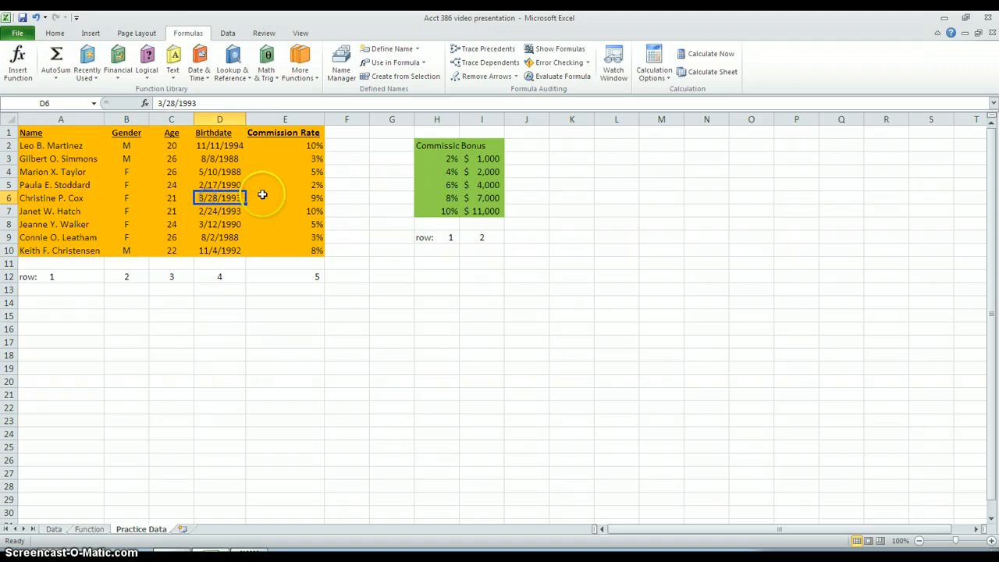
click(264, 195)
click(175, 209)
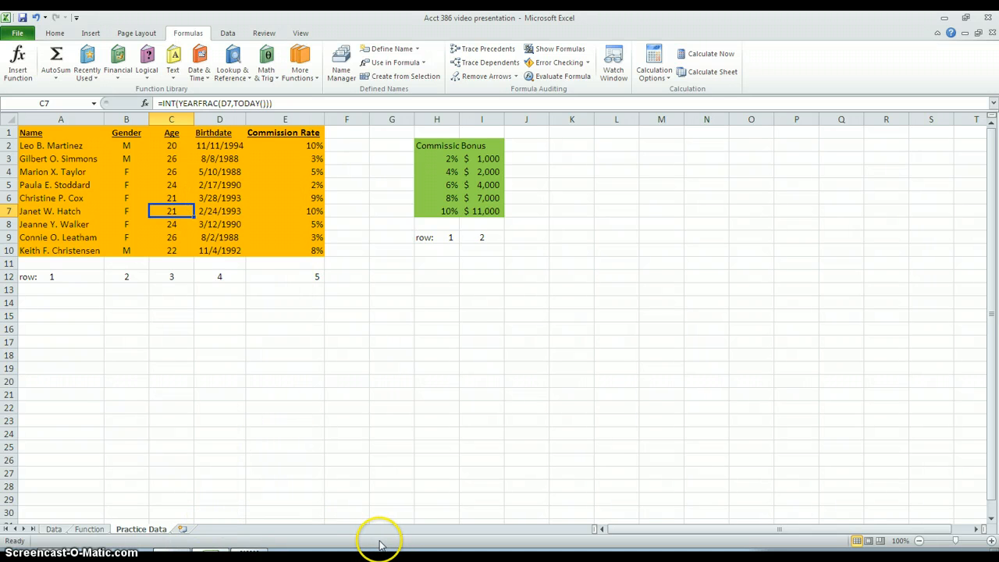
Step: Start a VLOOKUP formula in Age cell H11 on the Function sheet, with H3 as lookup value and table1 as table array
click(89, 529)
click(538, 264)
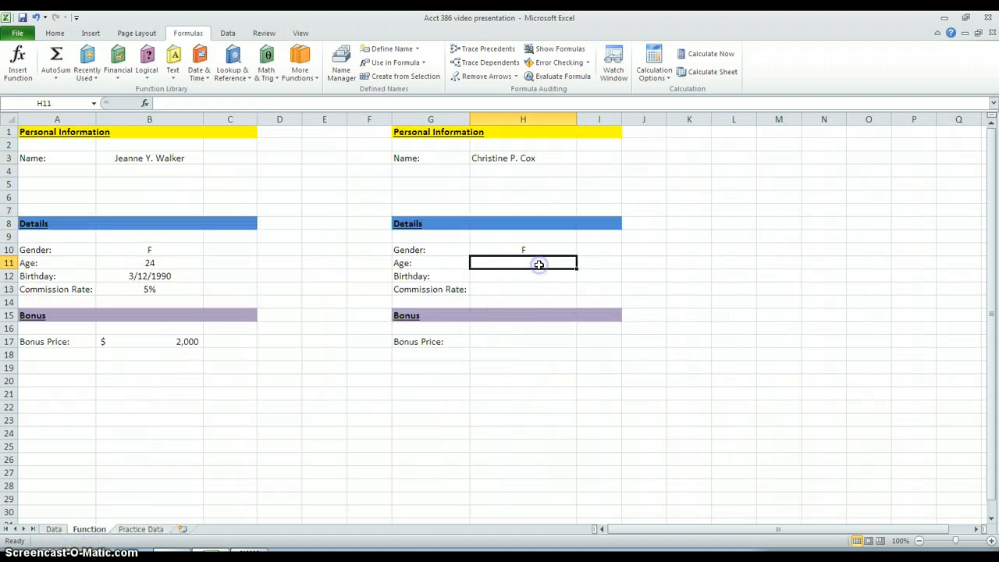
text(=vlo)
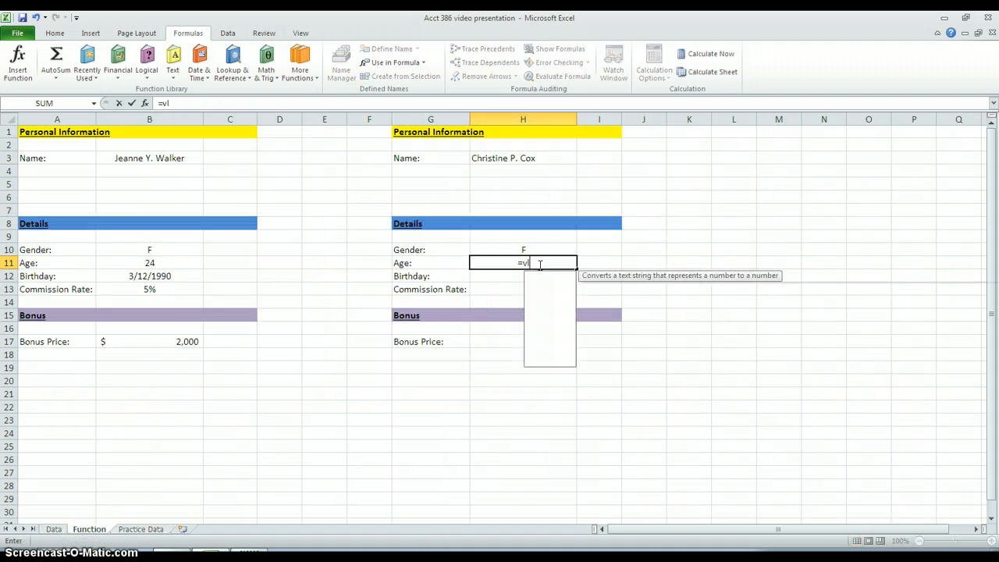
key(Tab)
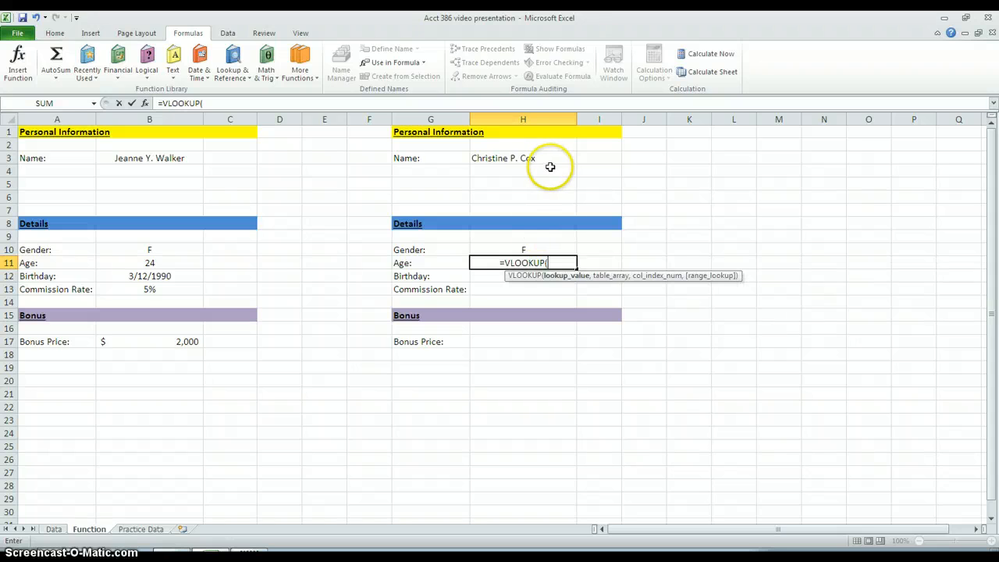
click(518, 159)
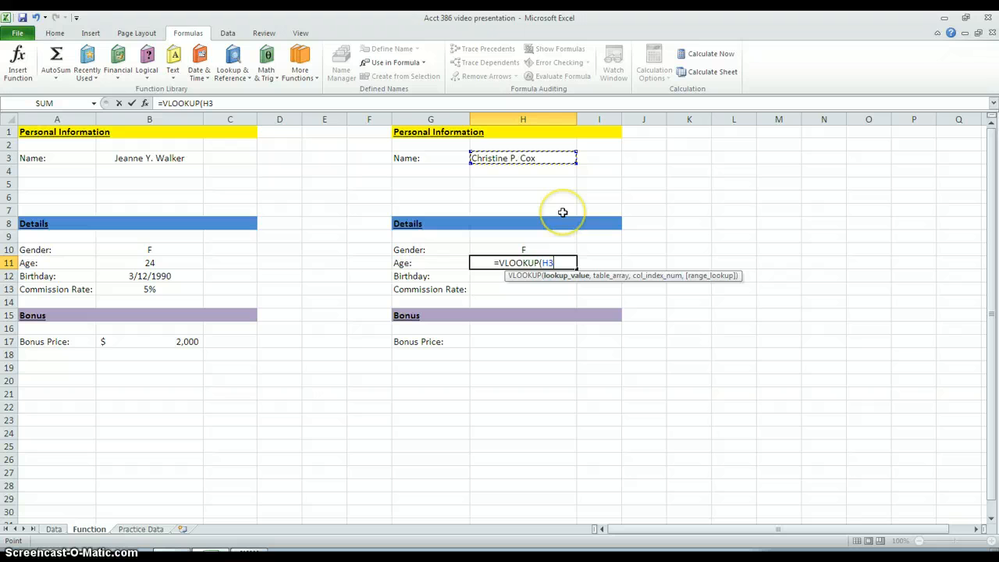
text(,ta)
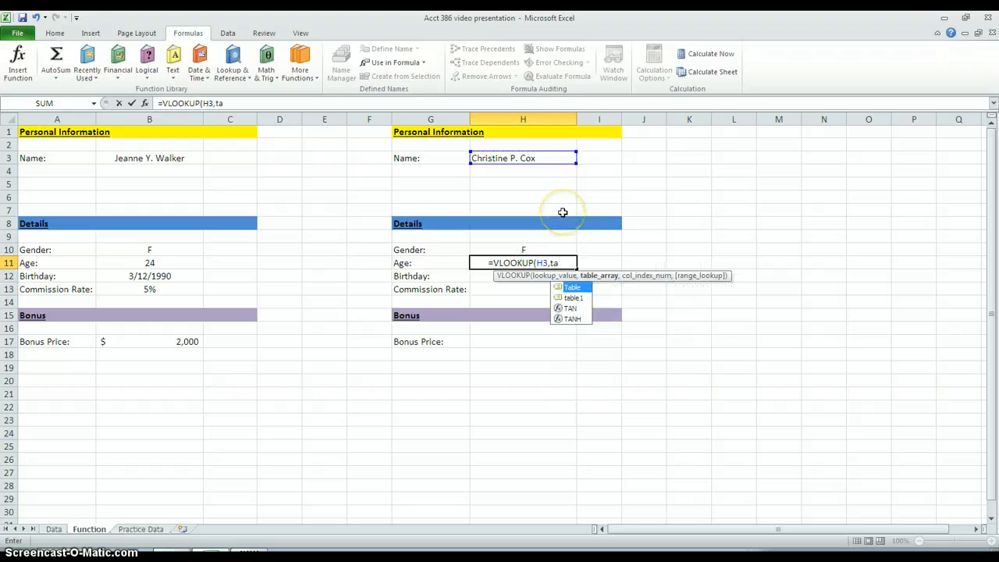
text(b)
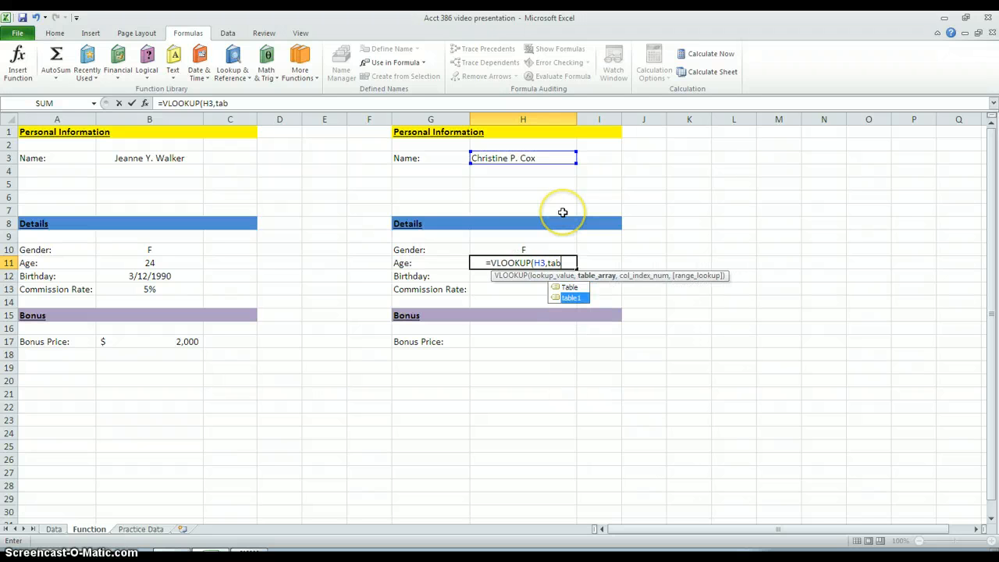
key(Tab)
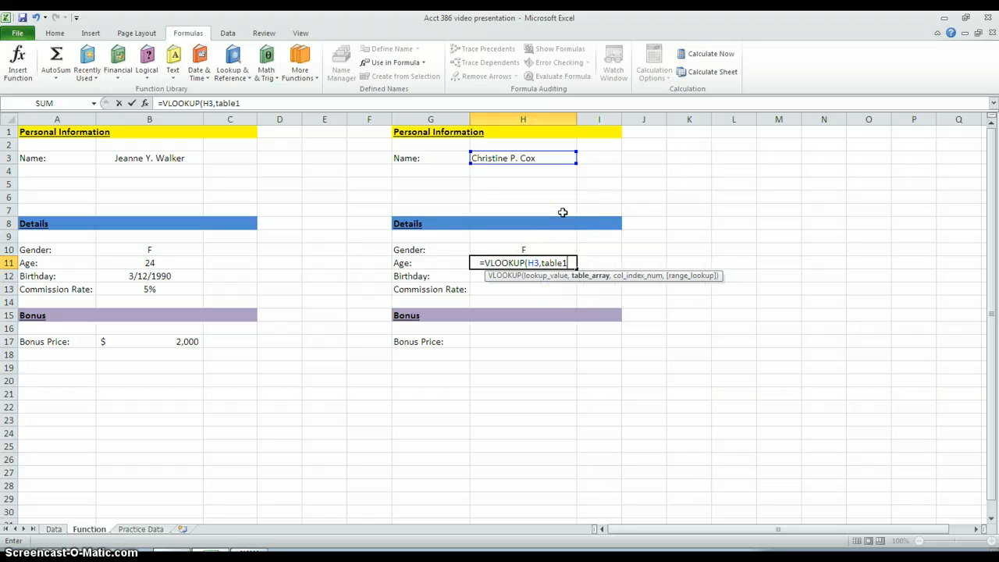
text(,)
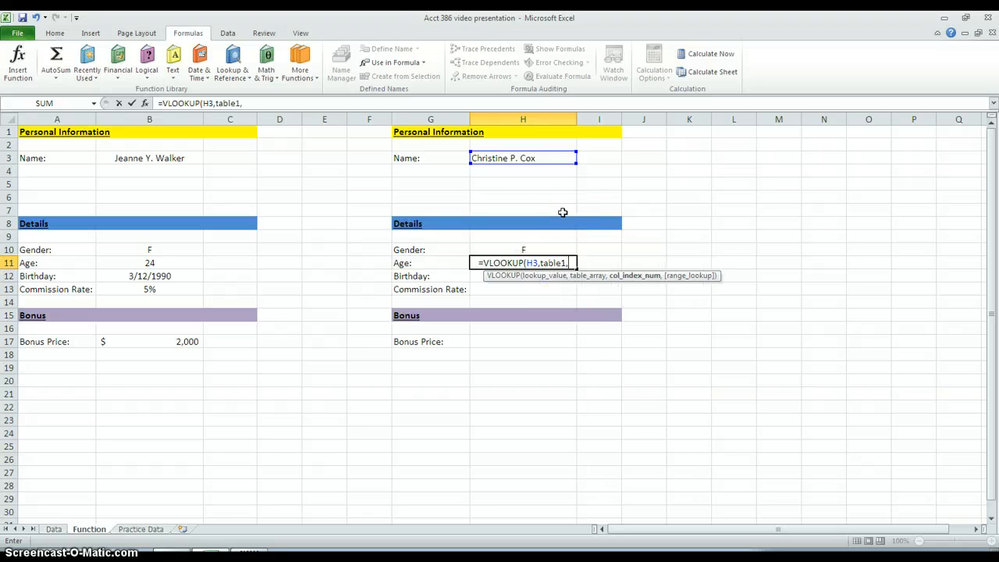
Step: Check the column numbering under the employee table on the Data sheet, and clear the stray sheet reference from the H11 formula
click(53, 529)
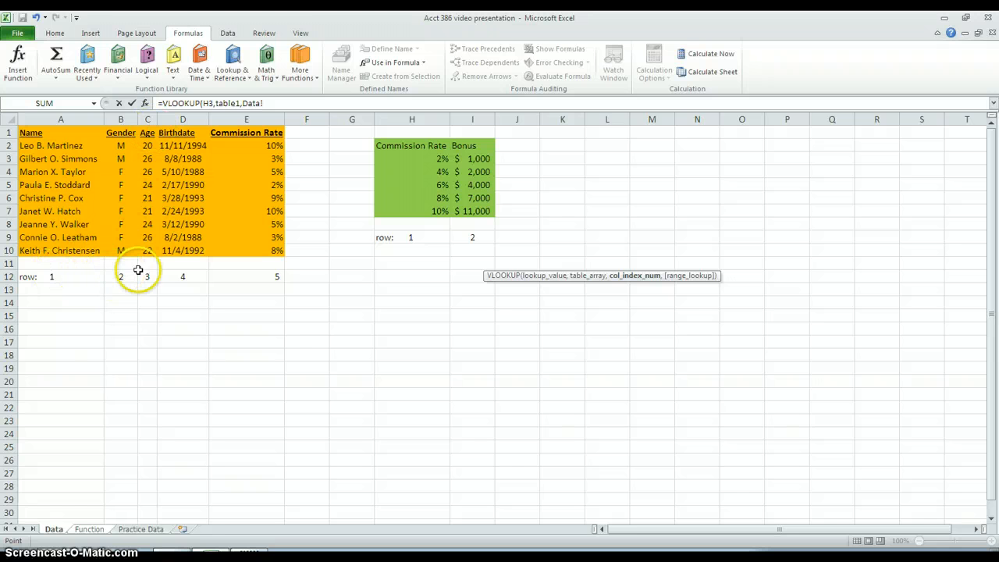
click(131, 529)
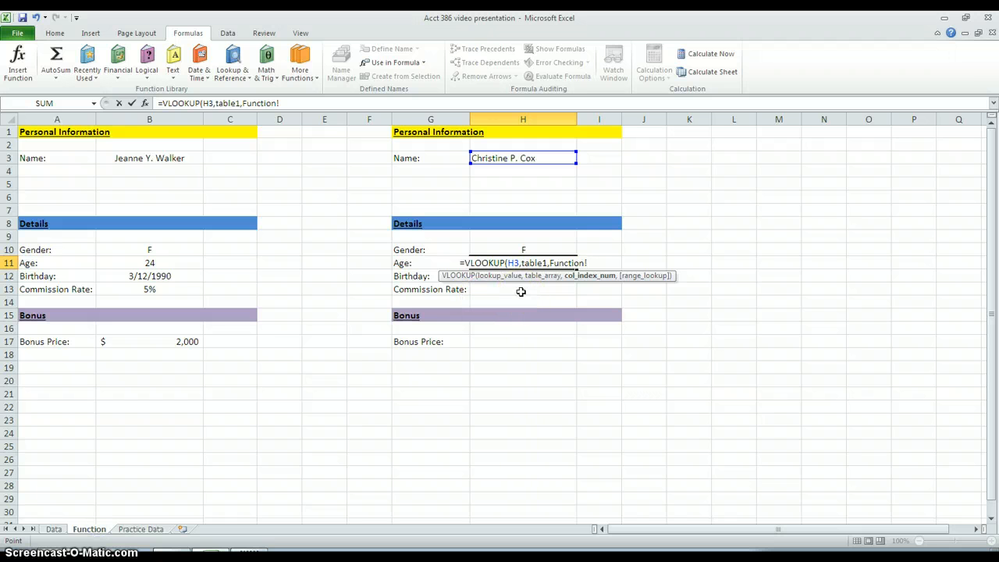
key(BackSpace)
key(BackSpace)
key(BackSpace)
key(BackSpace)
key(BackSpace)
key(BackSpace)
key(BackSpace)
key(BackSpace)
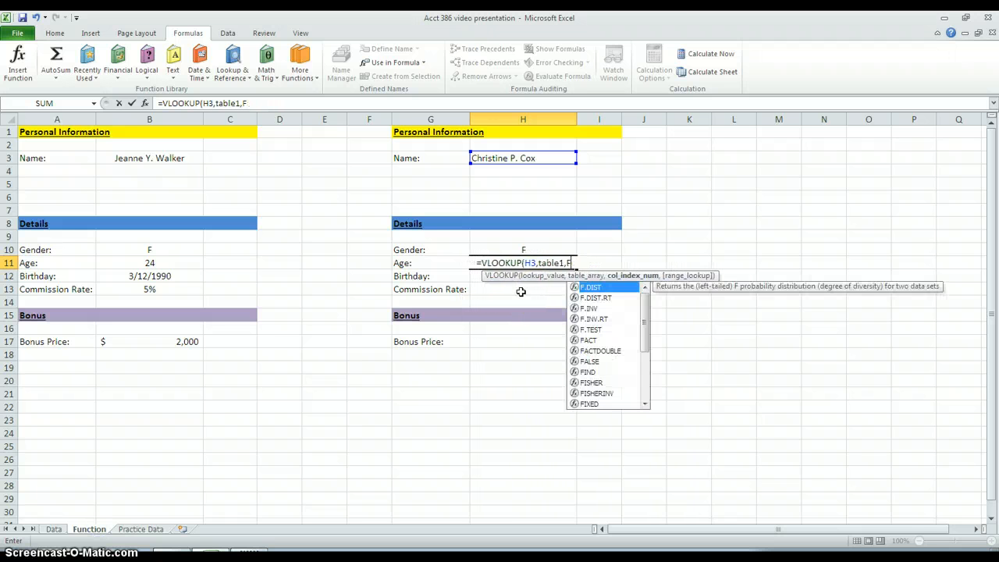
key(BackSpace)
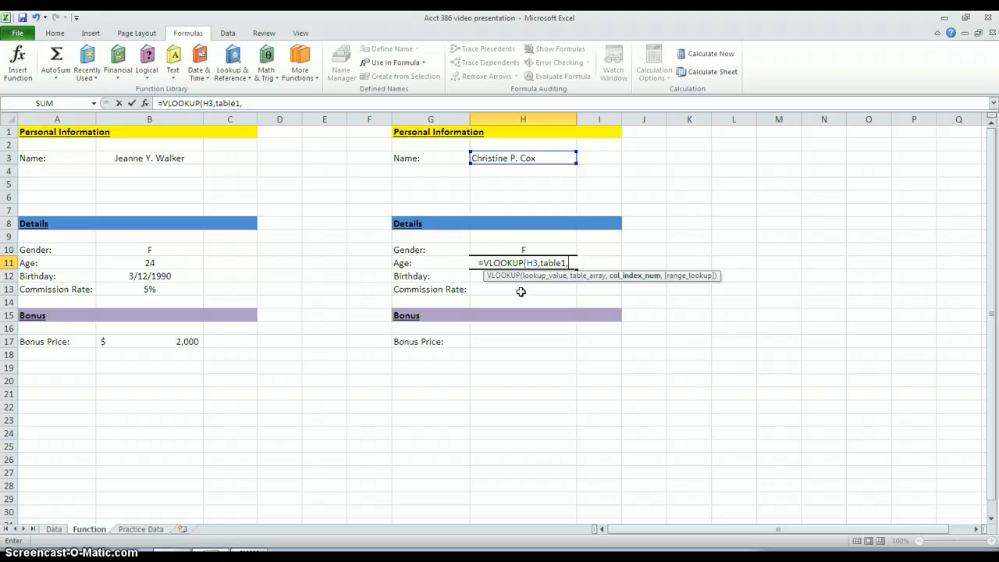
Step: Complete the Age formula in H11 with column index 3 and exact match, as =VLOOKUP(H3,table1,3,FALSE)
text(3)
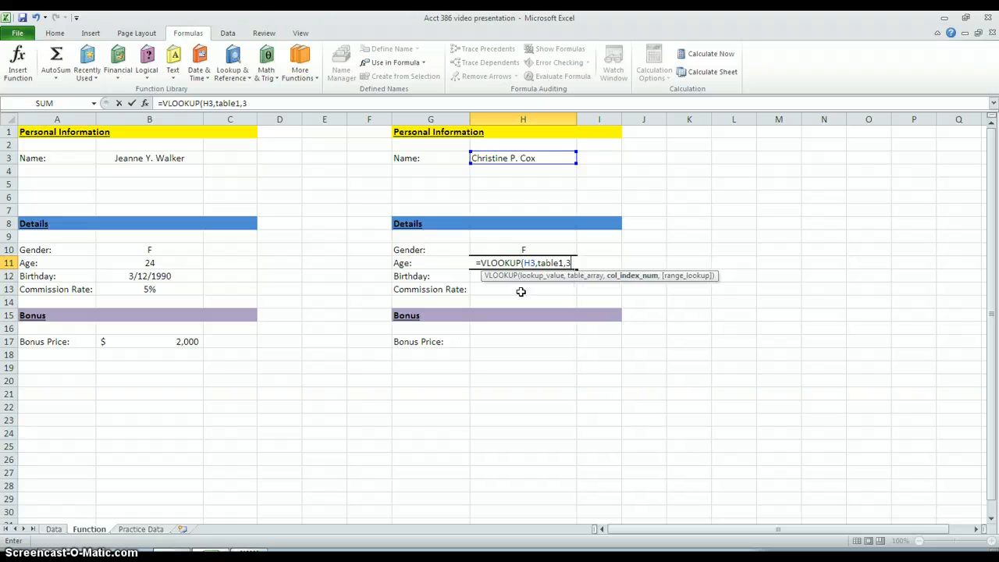
text(,)
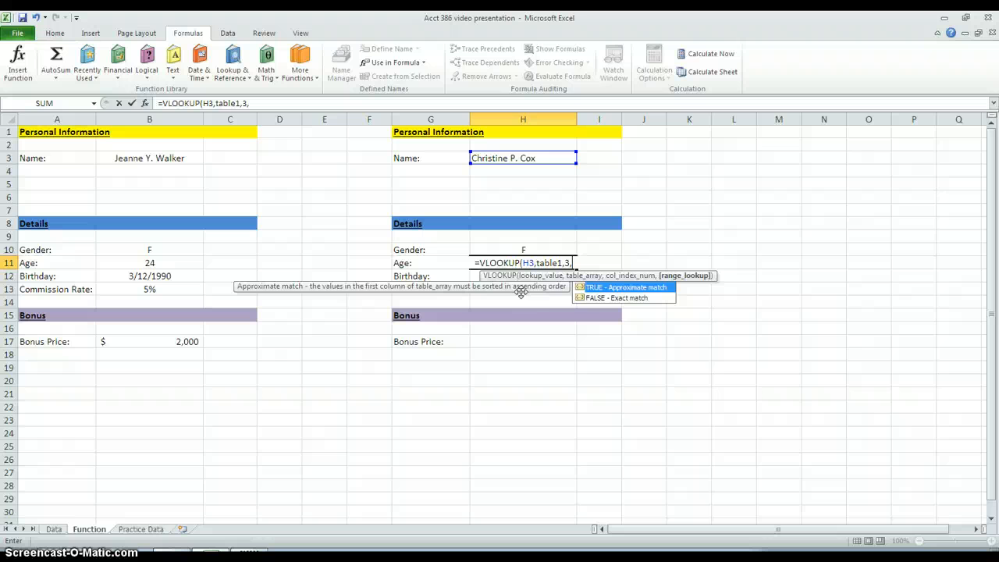
double_click(634, 298)
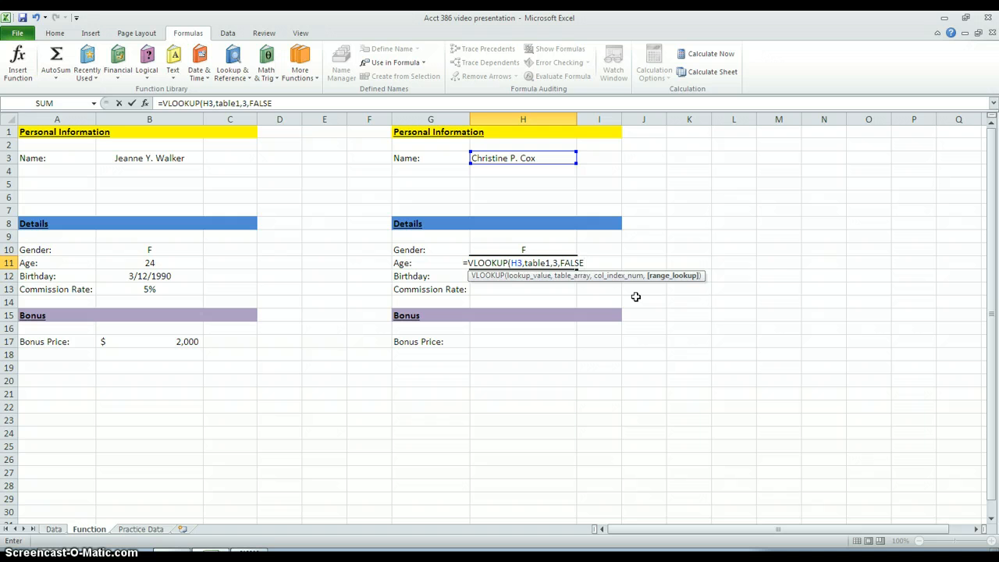
text())
key(Return)
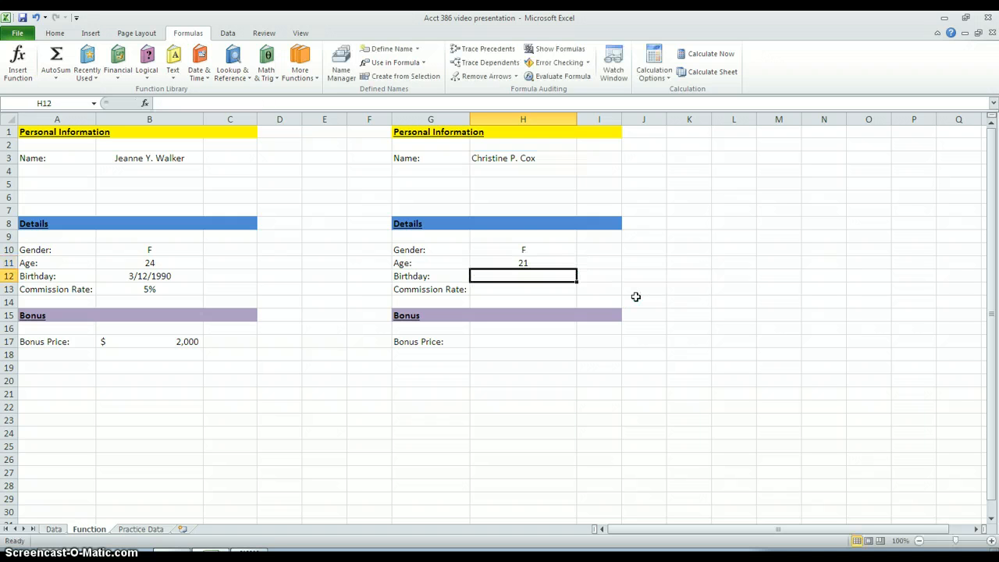
Step: Compare the Age result in H11 with the selected employee's age in C6 on the Data sheet, and return to the Function sheet
click(538, 262)
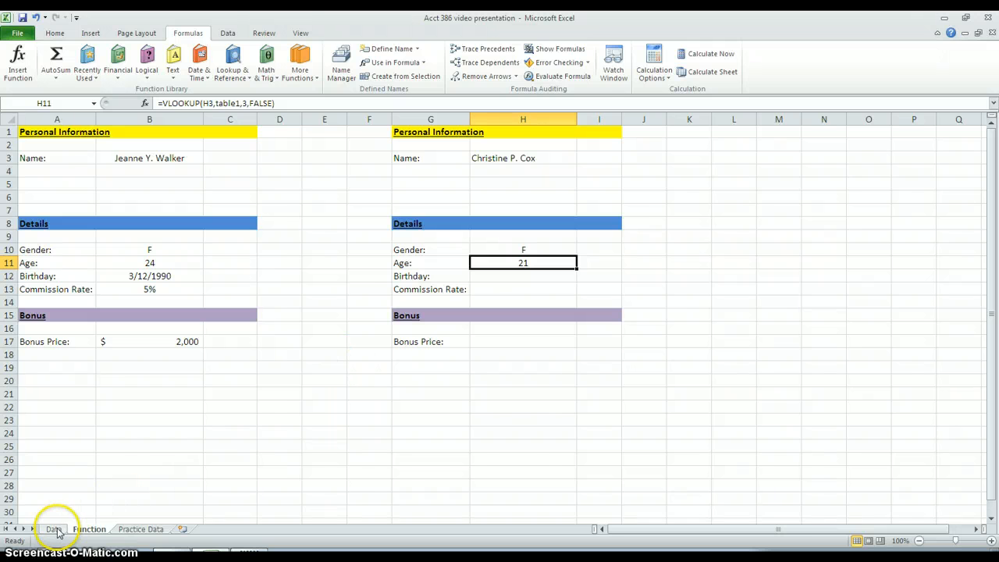
click(53, 529)
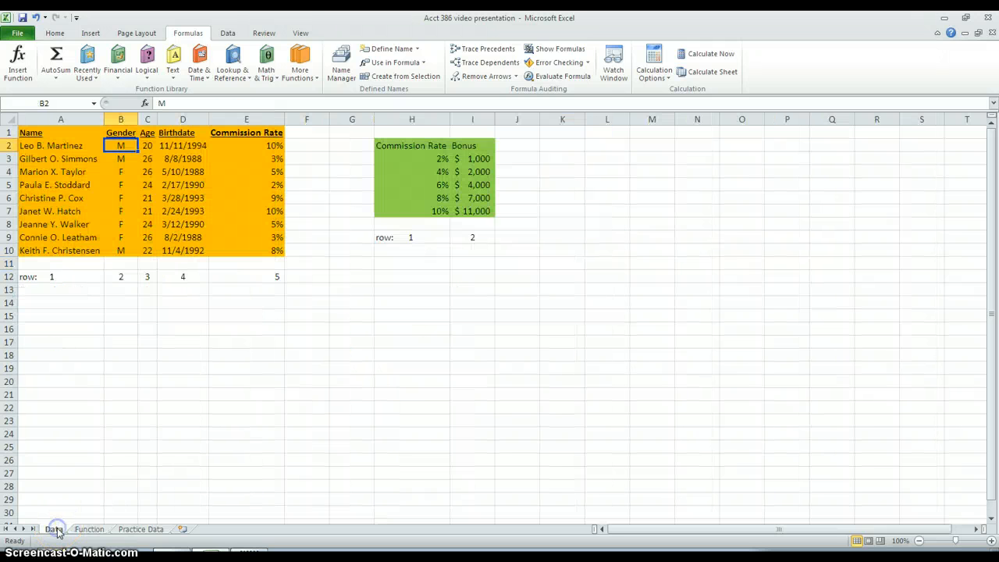
click(67, 197)
click(146, 197)
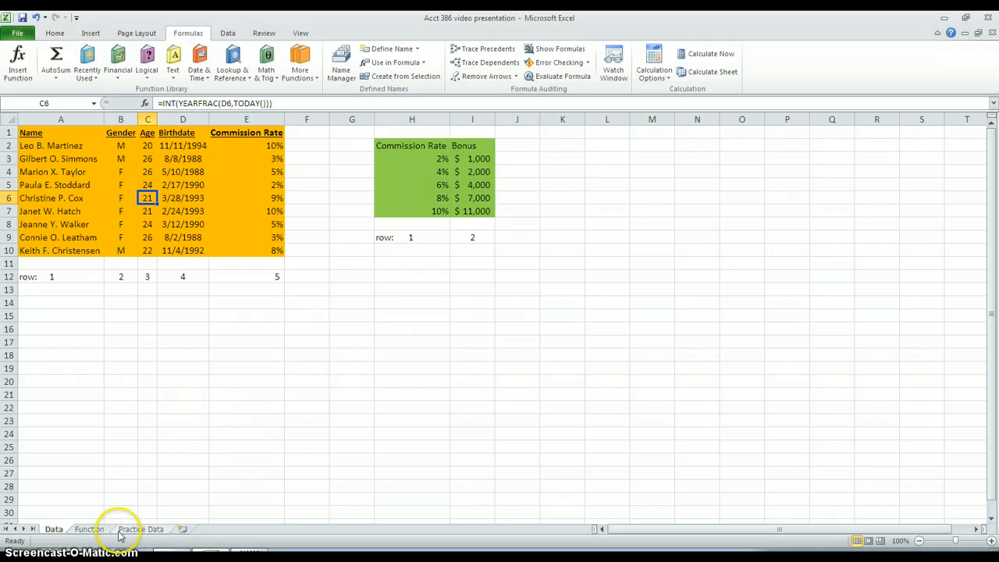
click(90, 530)
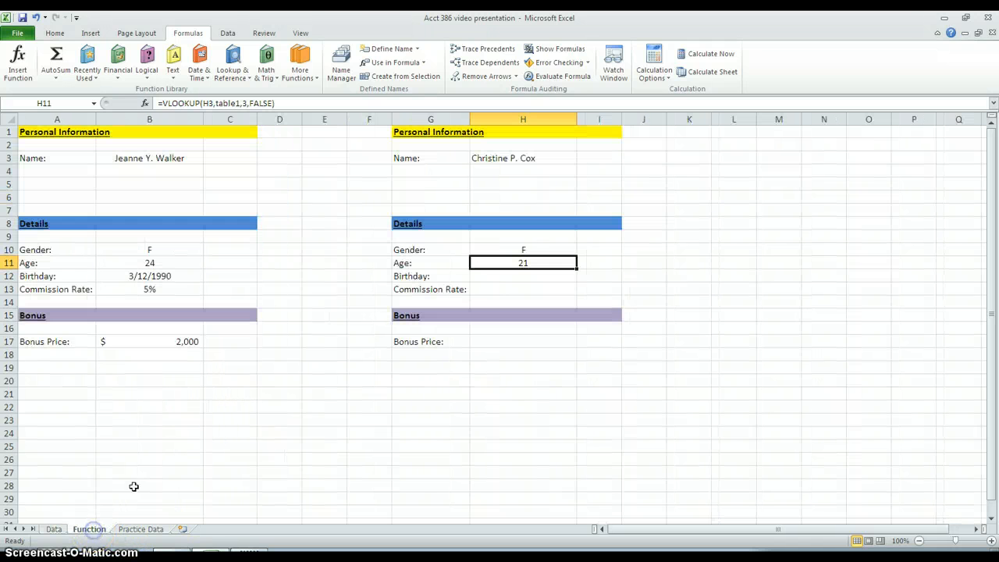
Step: Start a VLOOKUP formula in Birthday cell H12, with H3 as lookup value and table1 as table array
click(485, 281)
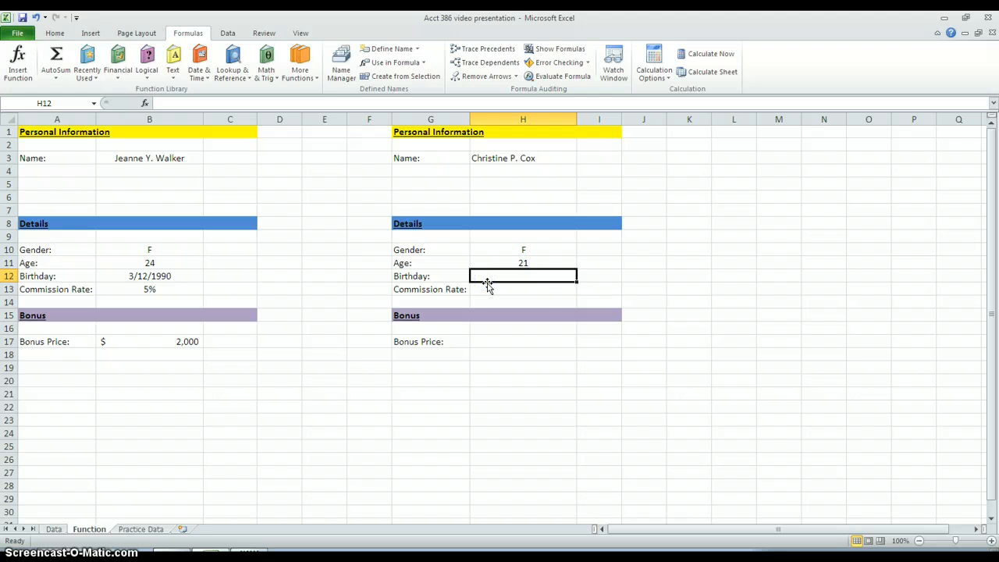
text(=vl)
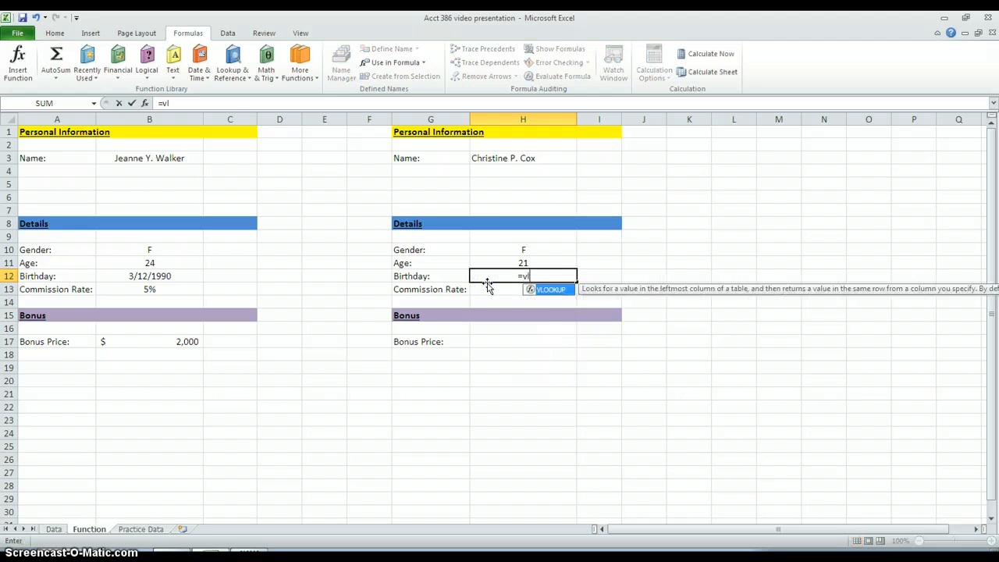
key(Tab)
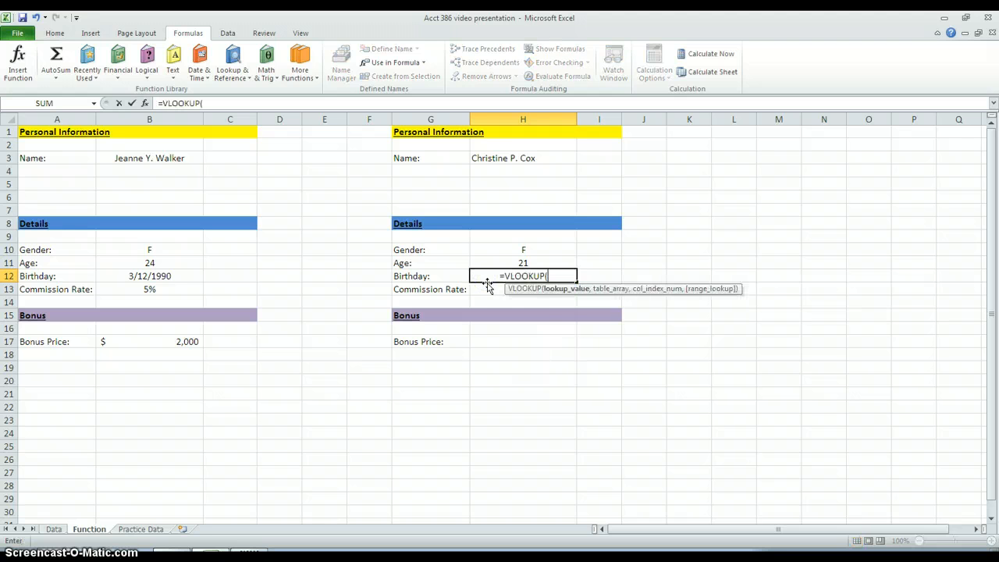
click(537, 161)
text(,t)
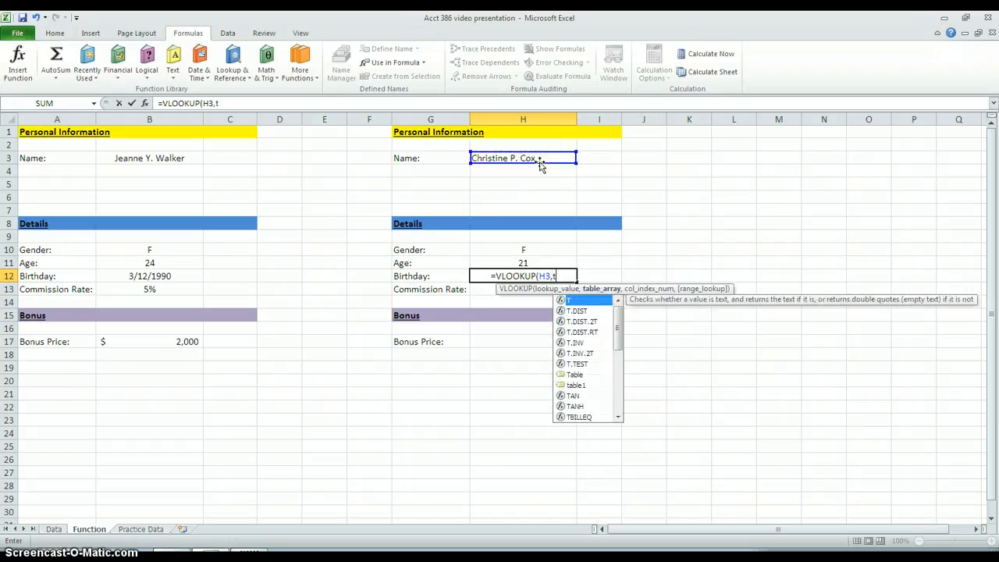
text(a)
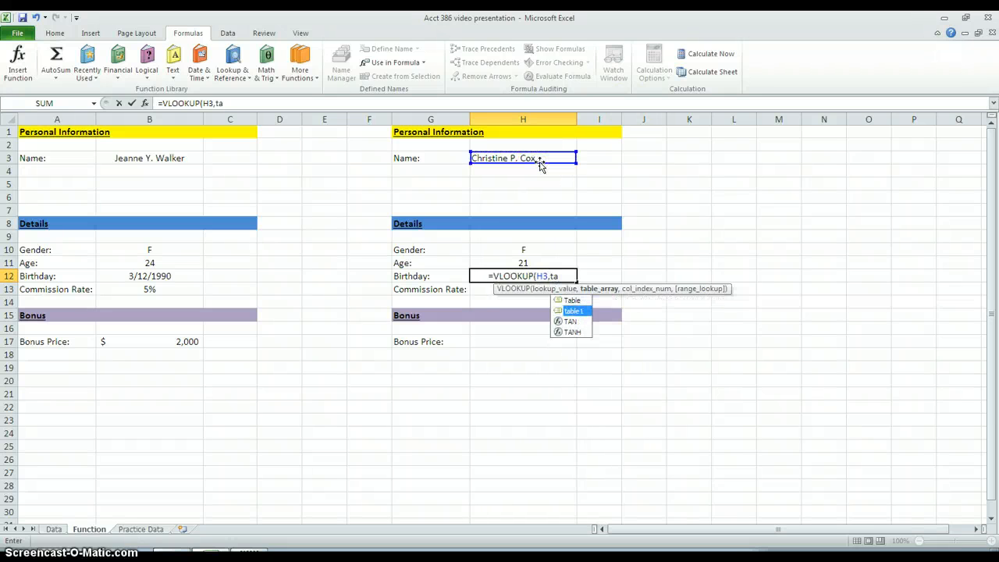
key(Tab)
text(,)
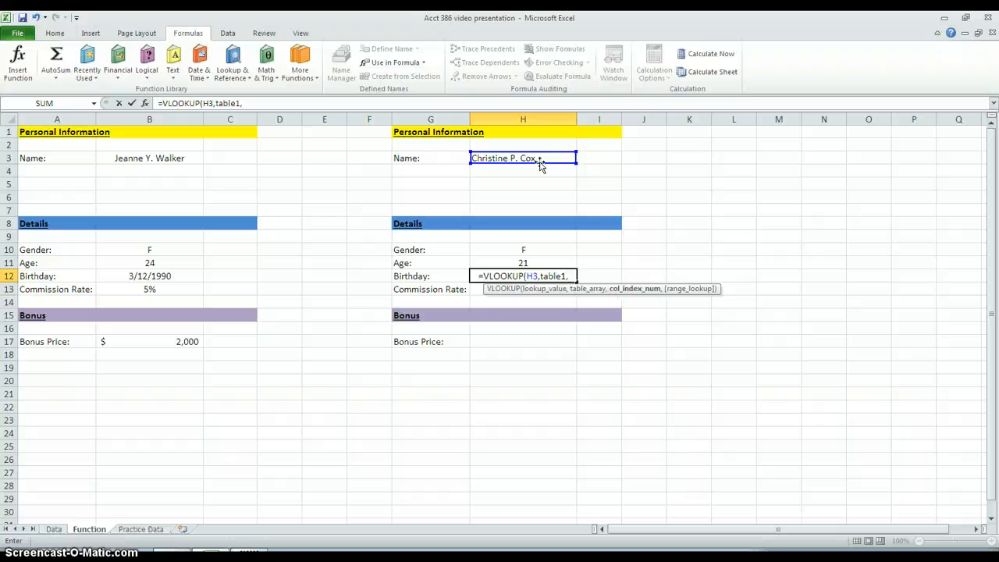
text(4)
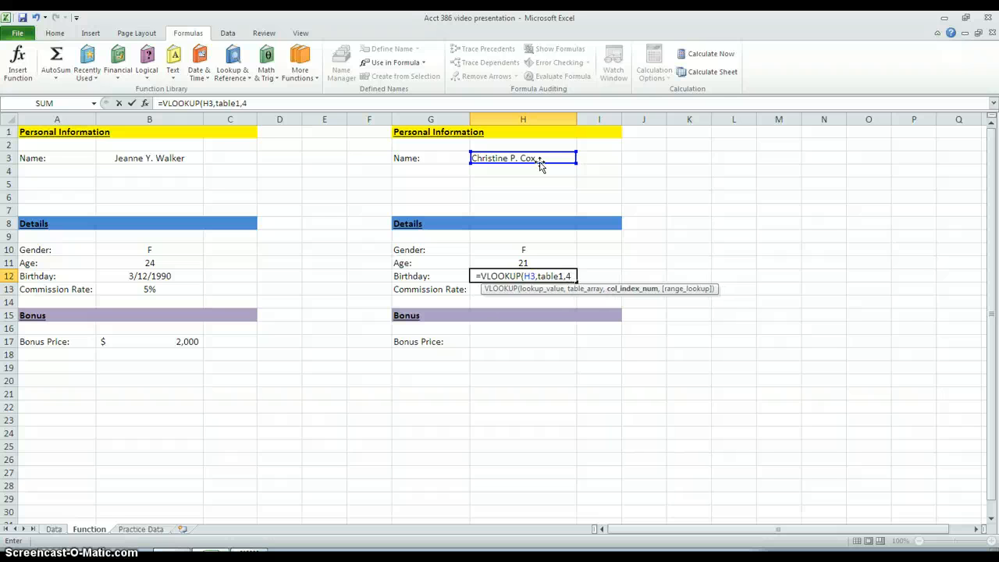
text(,)
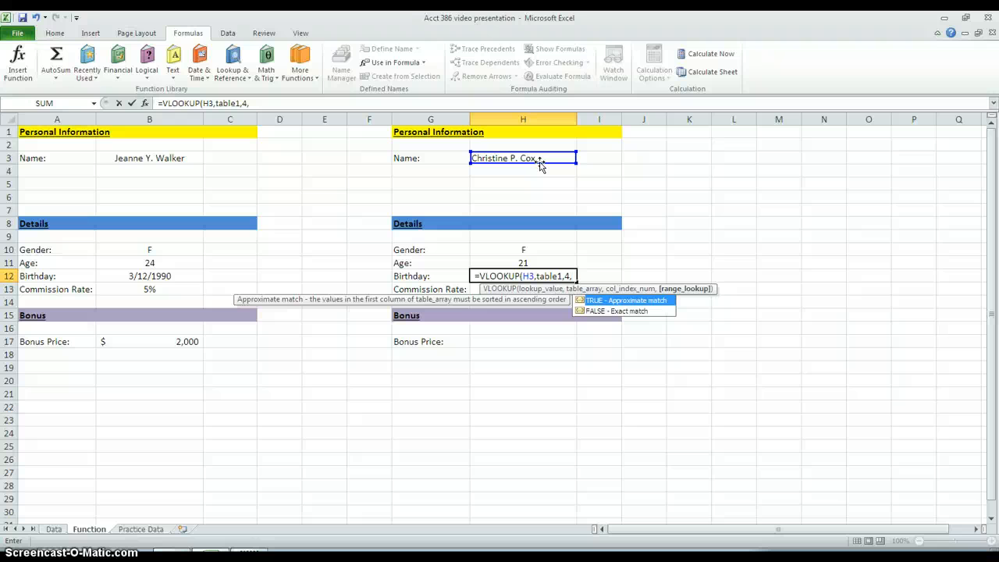
Step: Complete the Birthday formula in H12 with column index 4 and exact match, as =VLOOKUP(H3,table1,4,FALSE)
key(Down)
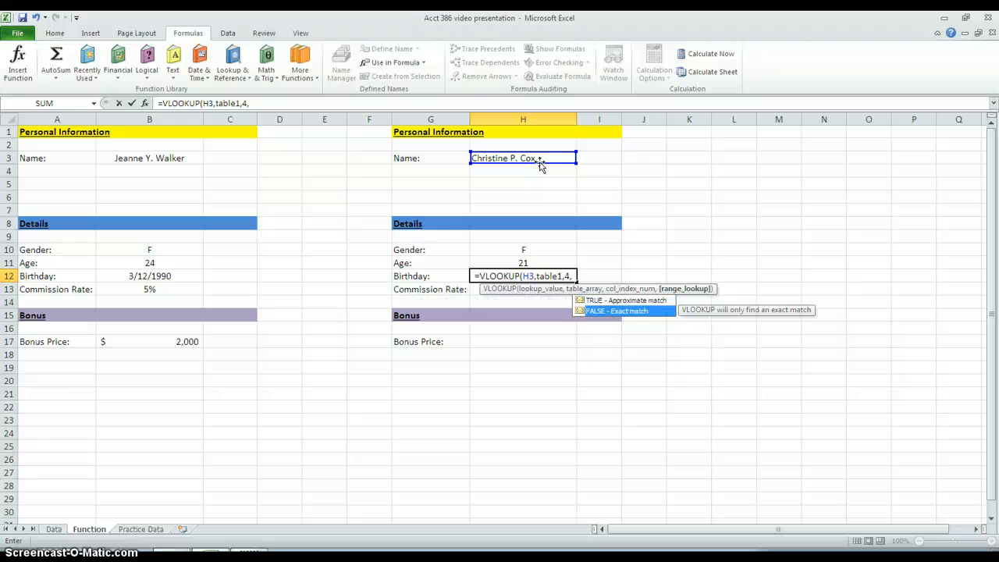
key(Tab)
text())
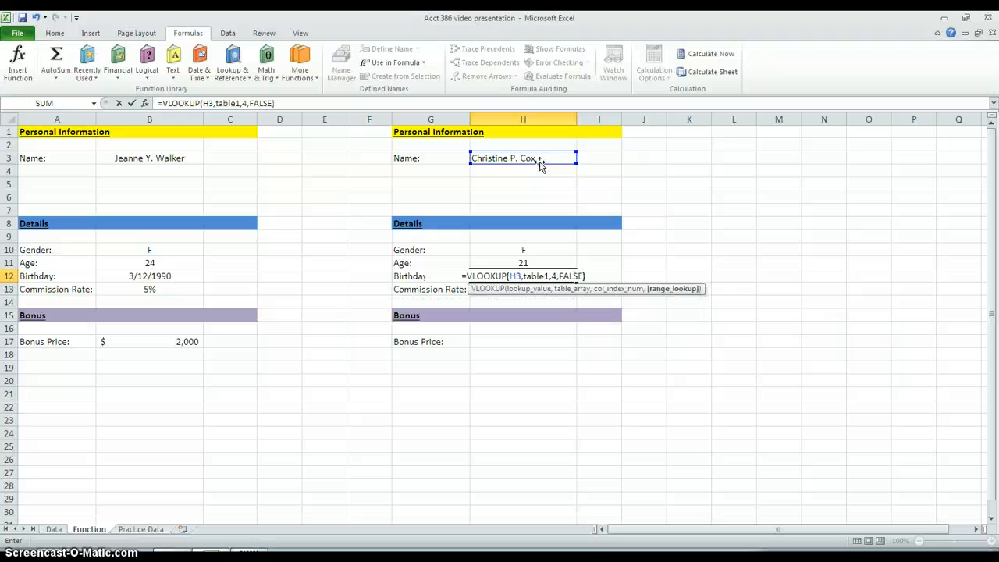
key(Return)
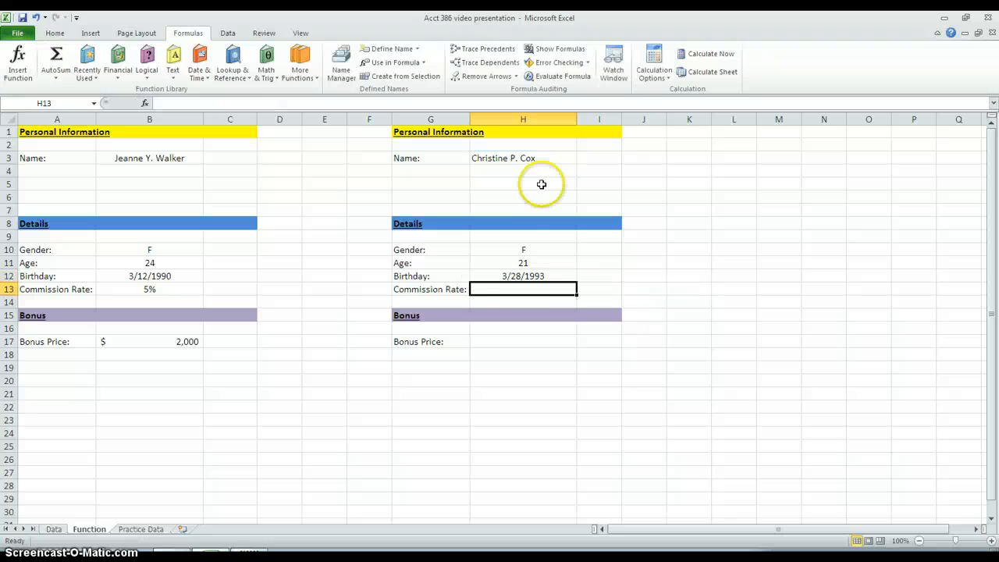
click(515, 276)
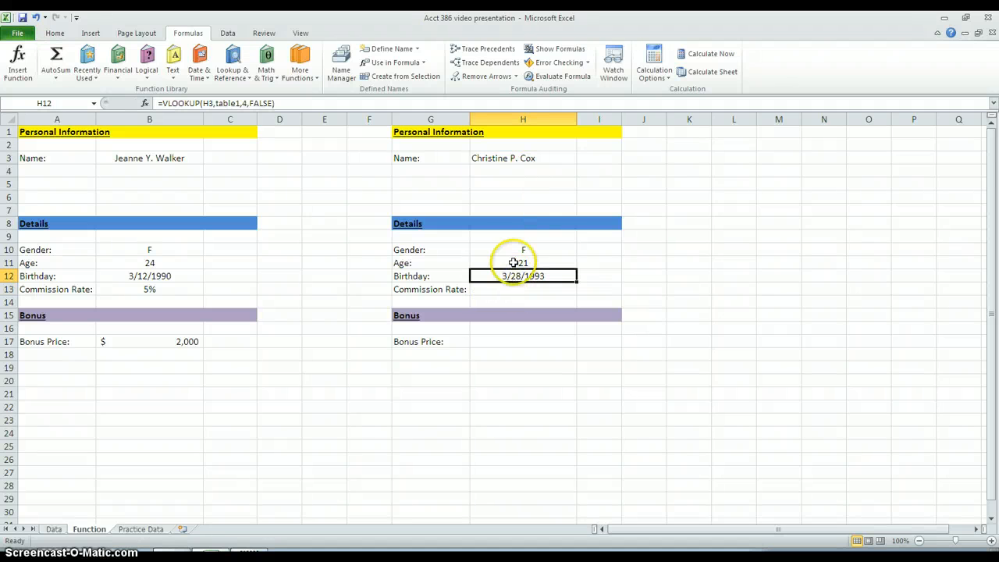
Step: Start a VLOOKUP formula in Commission Rate cell H13, with H3 as lookup value and table1 as table array
click(526, 291)
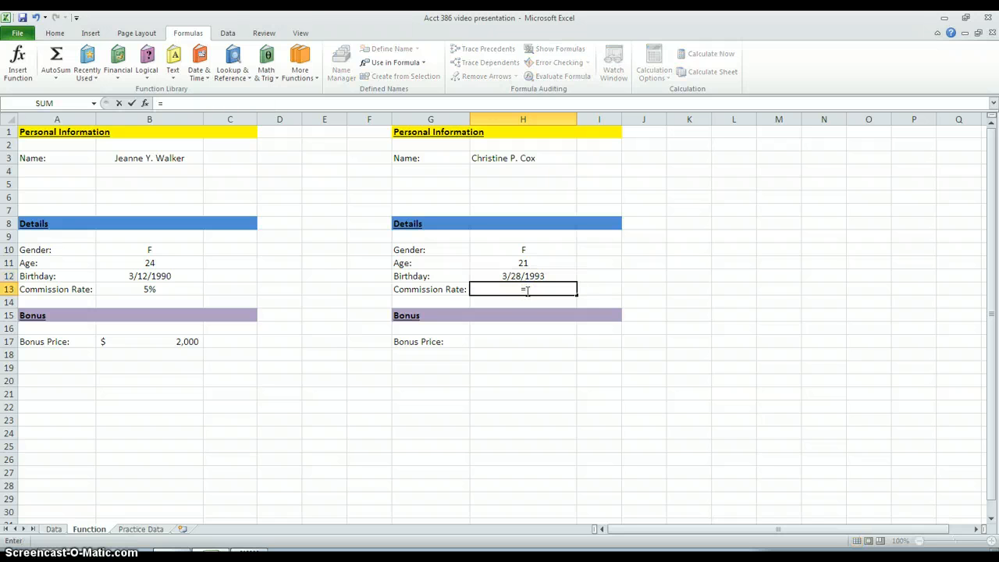
text(=VLOOKUP()
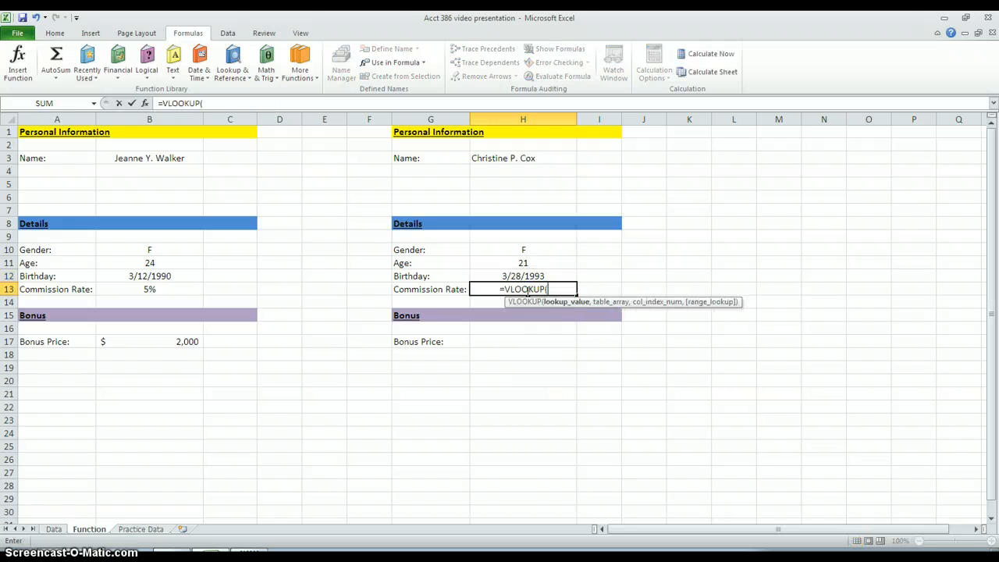
click(524, 159)
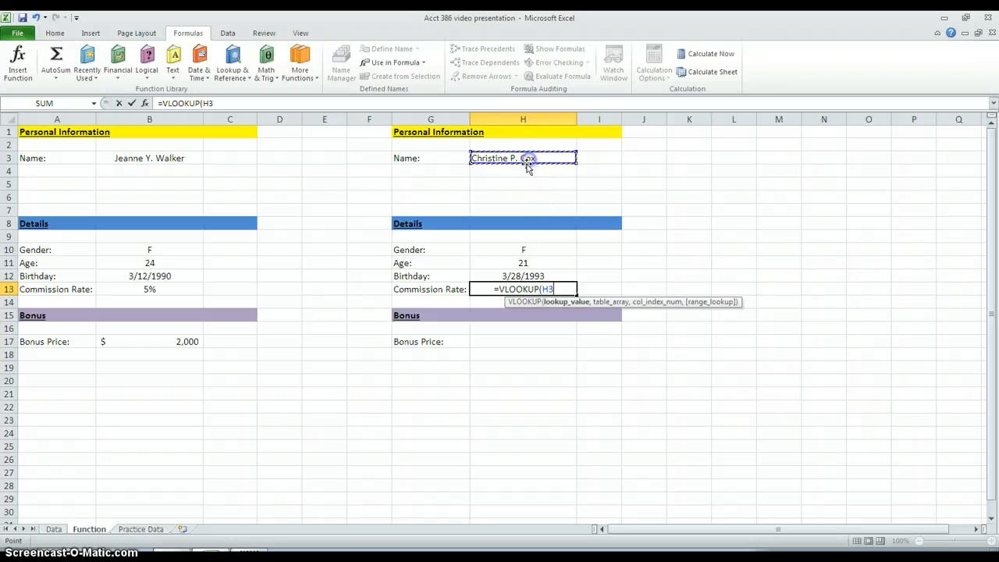
text(,)
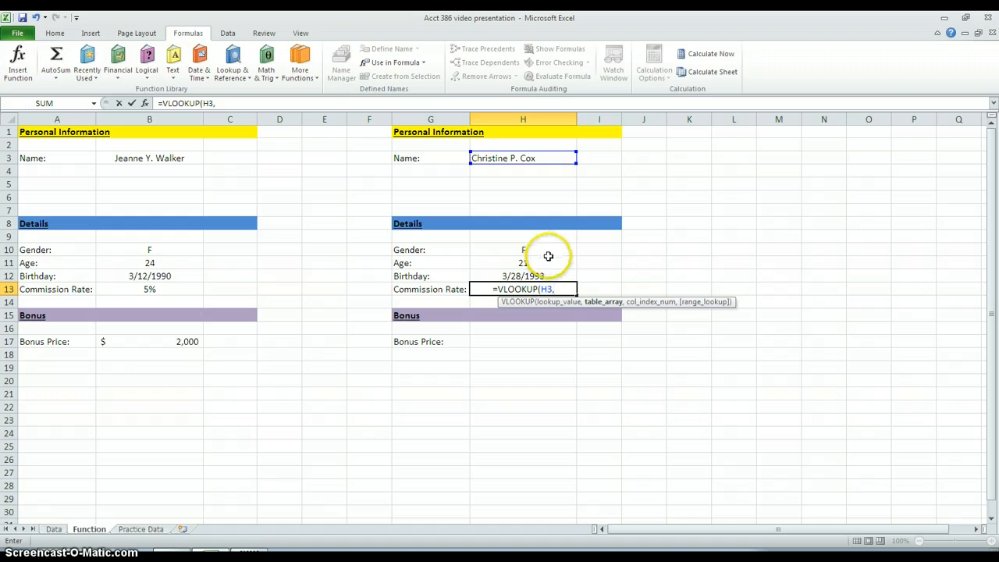
text(ta)
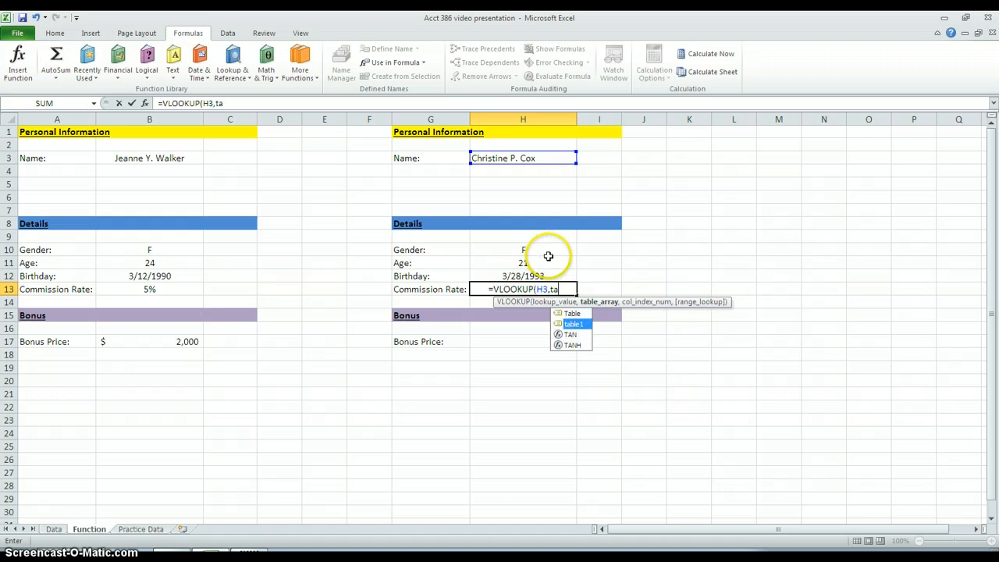
key(Tab)
text(,)
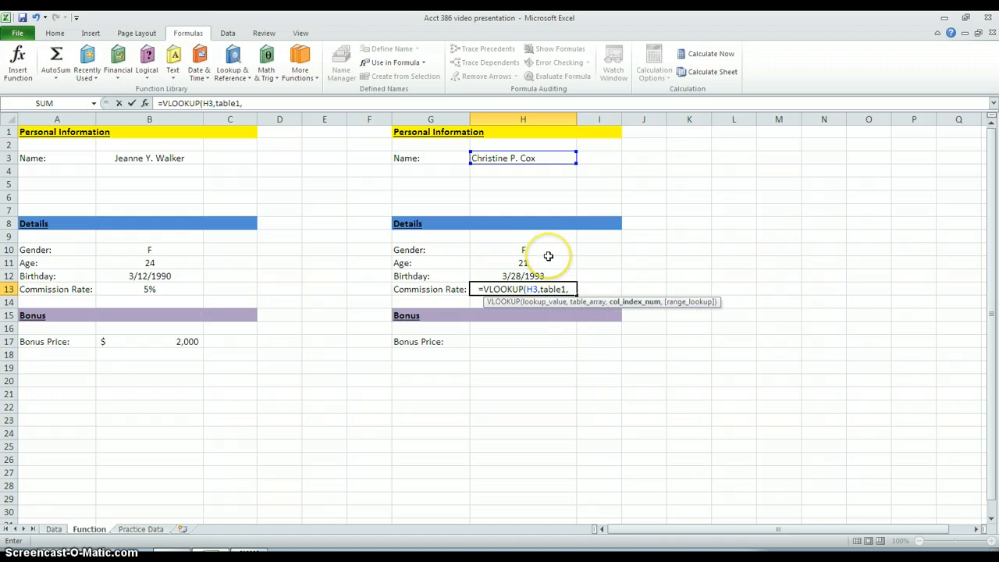
text(5,)
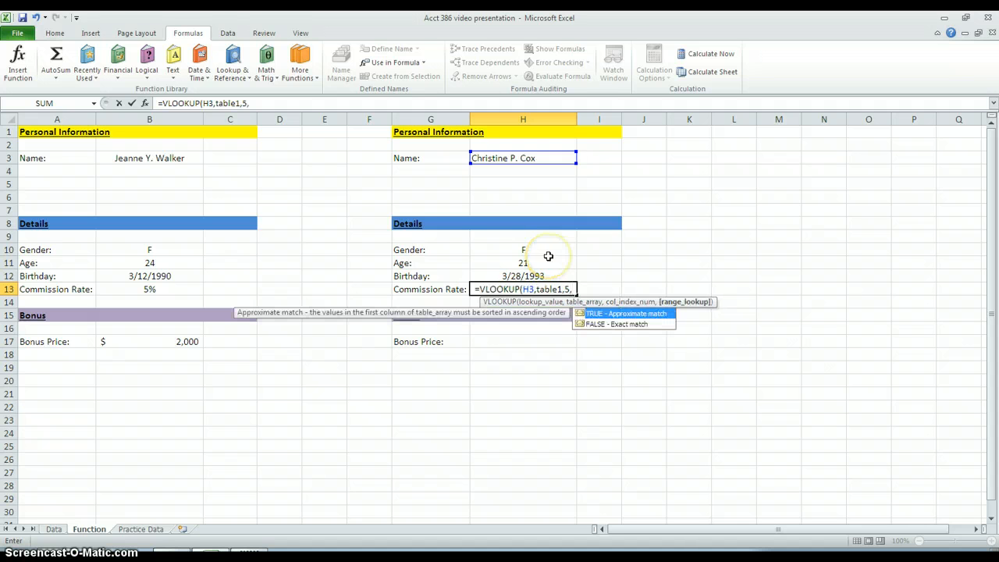
Step: Complete the Commission Rate formula in H13 with column index 5 and exact match, as =VLOOKUP(H3,table1,5,FALSE)
key(Down)
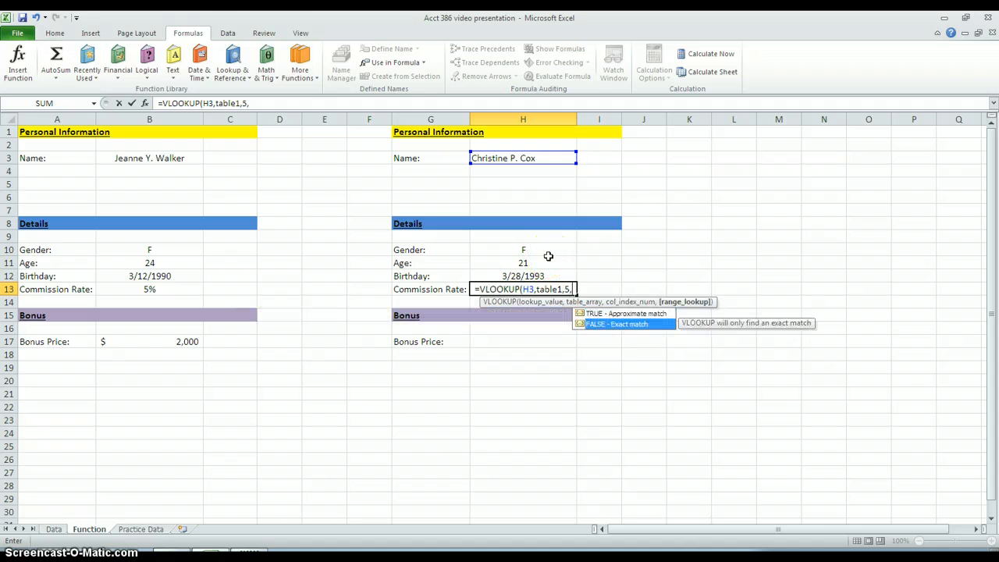
key(Tab)
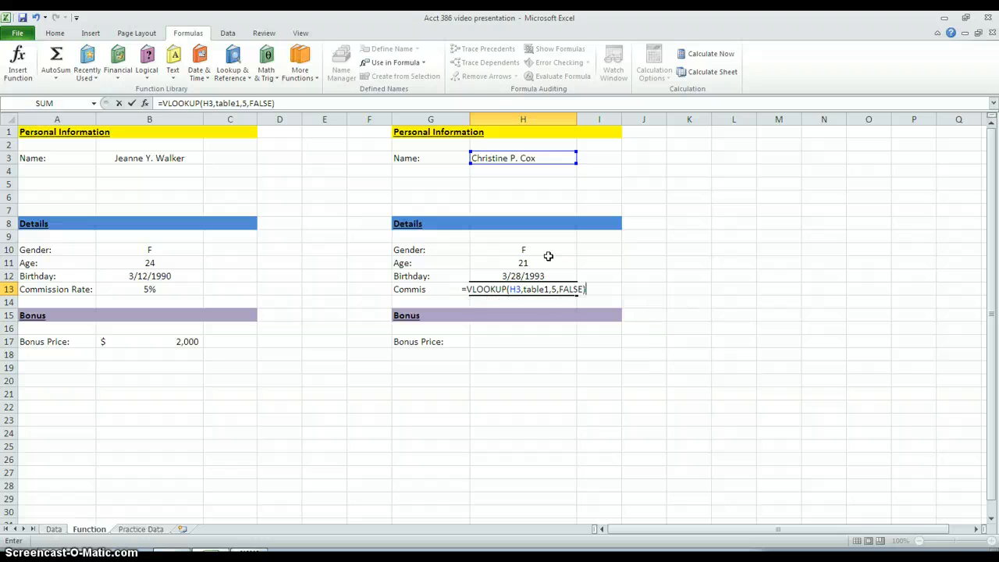
key(Return)
click(542, 293)
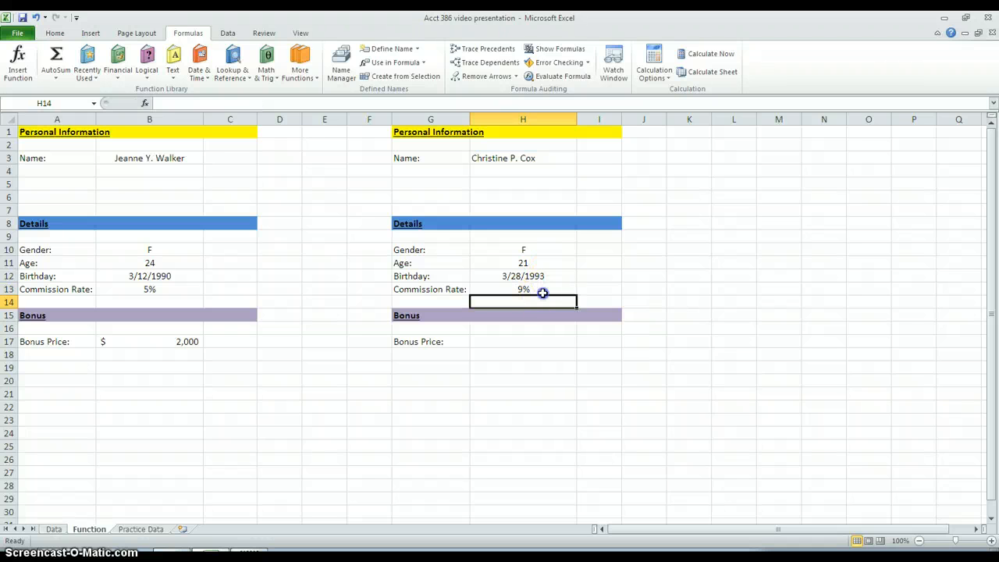
click(543, 291)
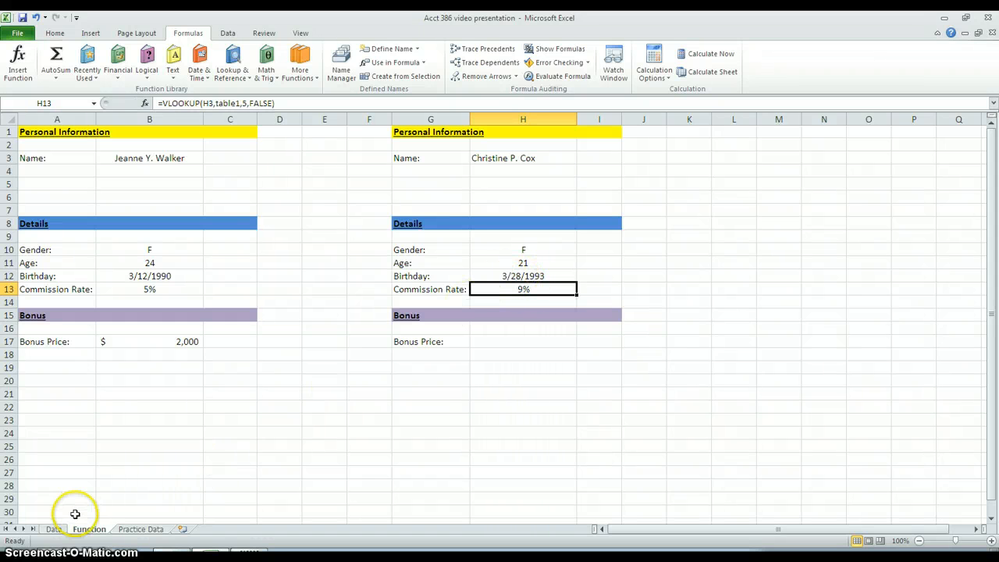
Step: Compare the Commission Rate result in H13 with the selected employee's rate in E6 on the Data sheet, and return to the Function sheet
click(52, 529)
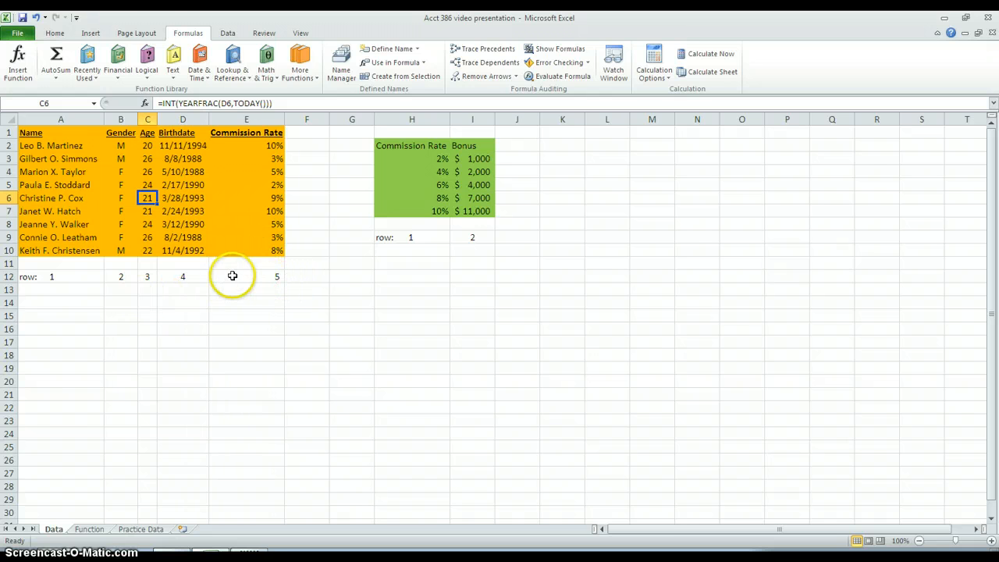
click(75, 198)
click(269, 199)
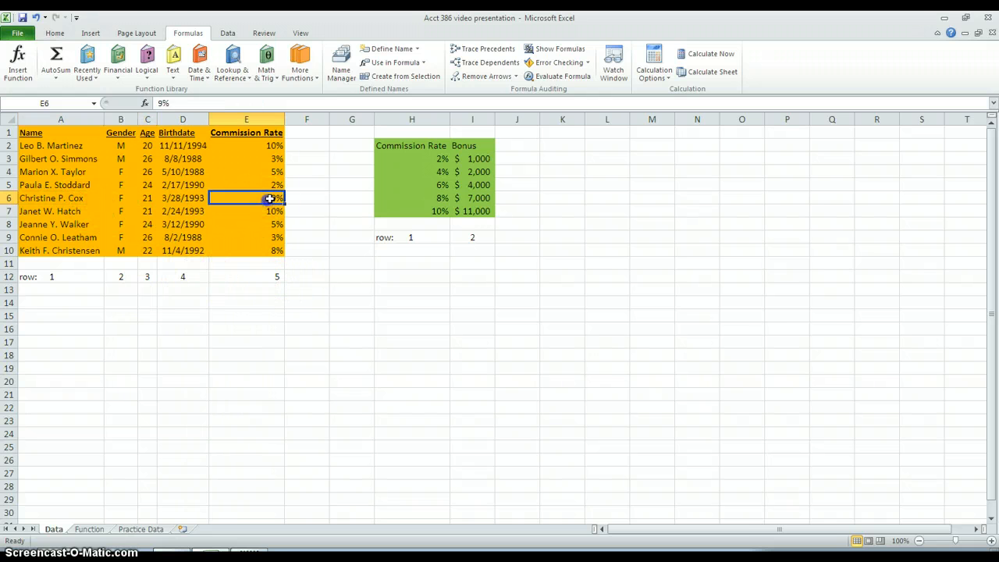
click(142, 530)
click(89, 529)
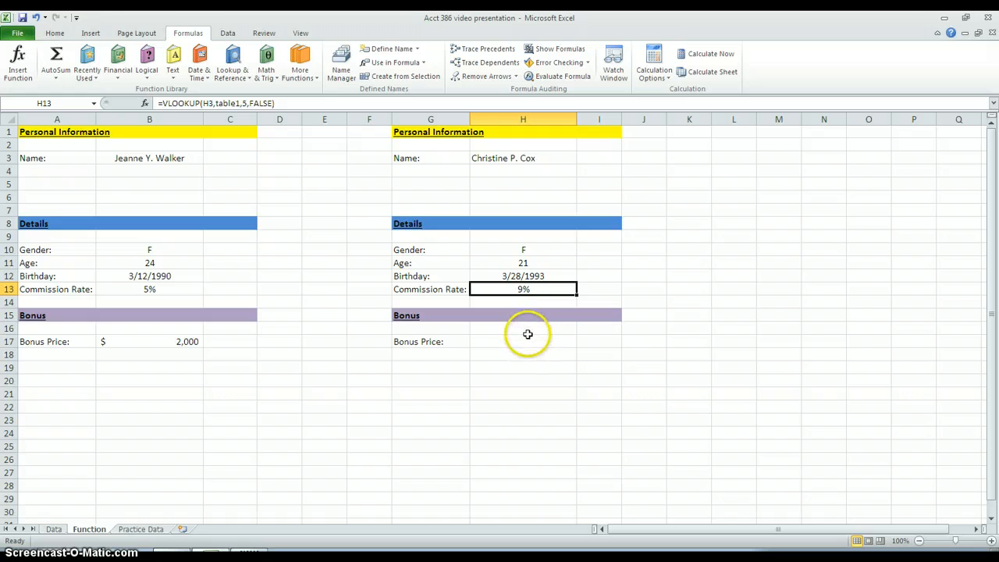
Step: Compare the Birthday result in H12 with the selected employee's birthdate in D6 on the Practice Data sheet, and return to the Function sheet
click(133, 530)
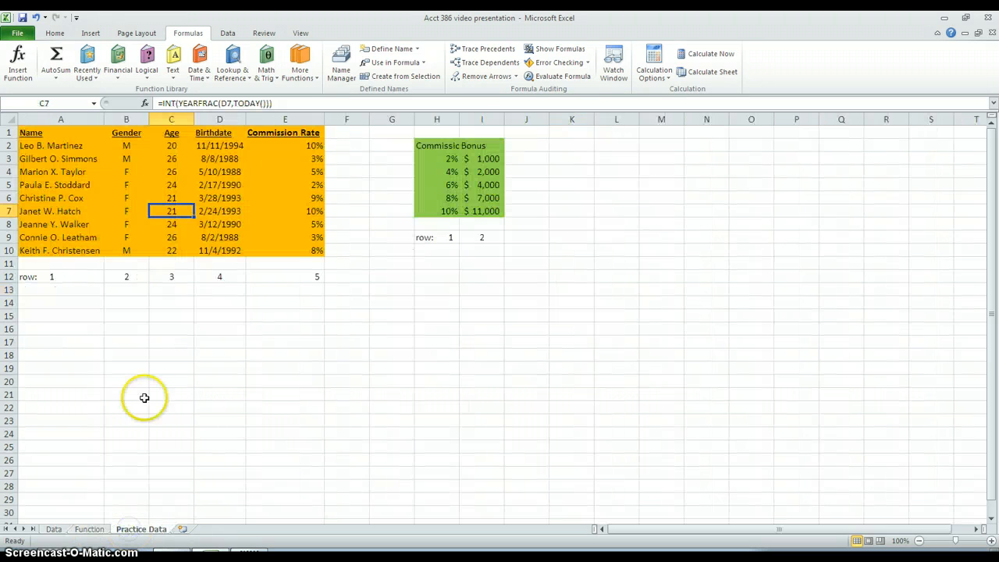
click(229, 199)
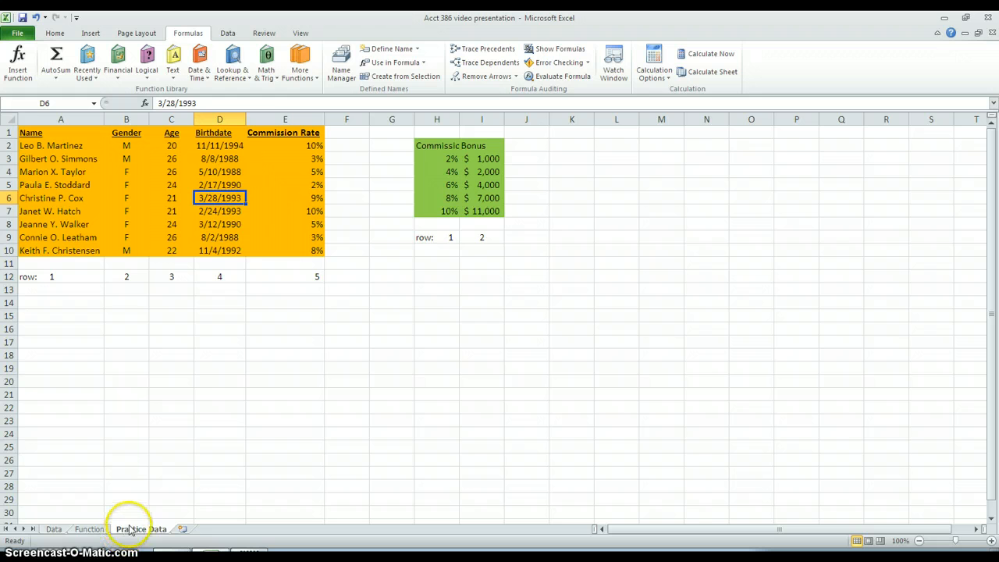
click(89, 529)
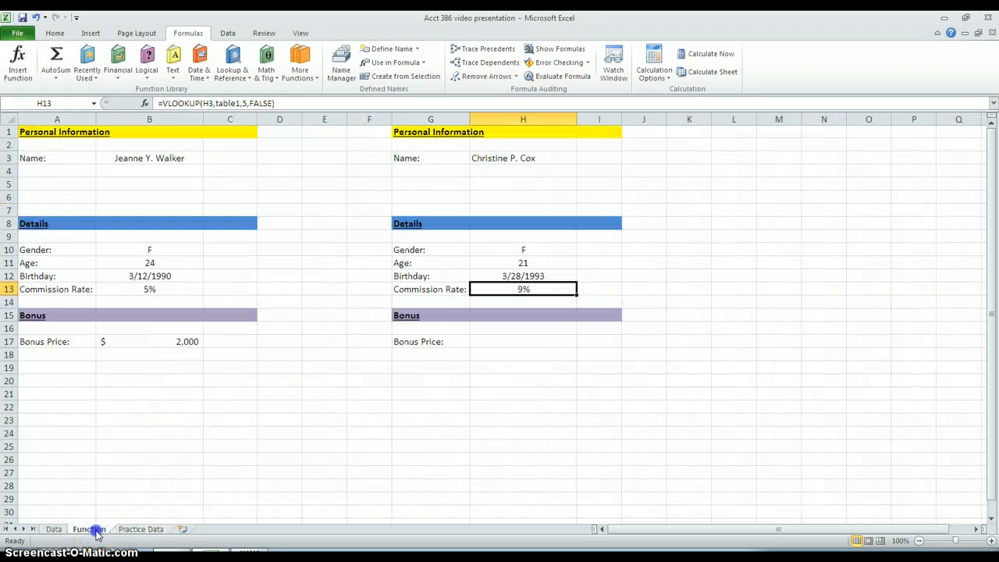
click(500, 276)
Step: Test the name dropdown in H3 by choosing several employees, ending with the same employee as in B3
click(549, 158)
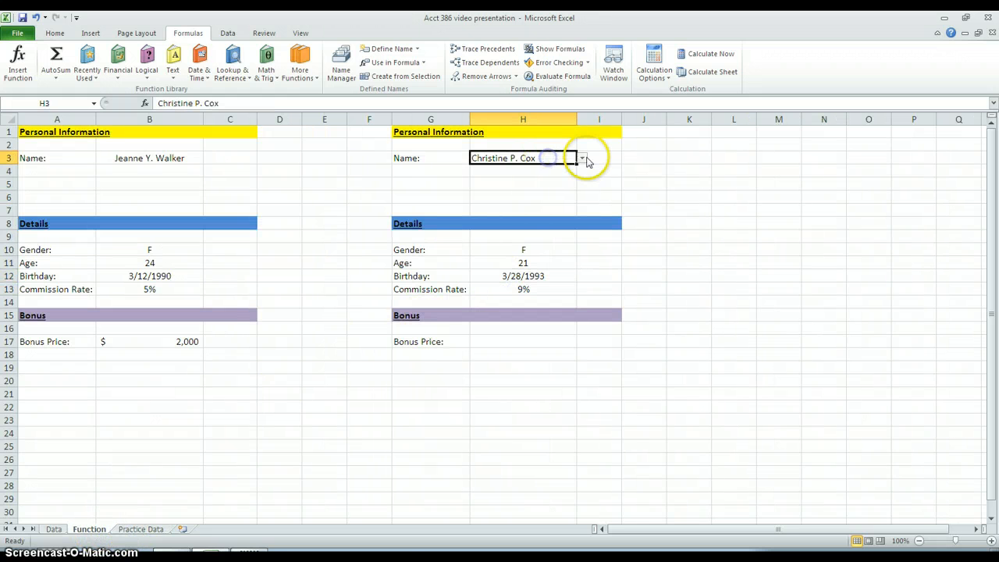
click(581, 158)
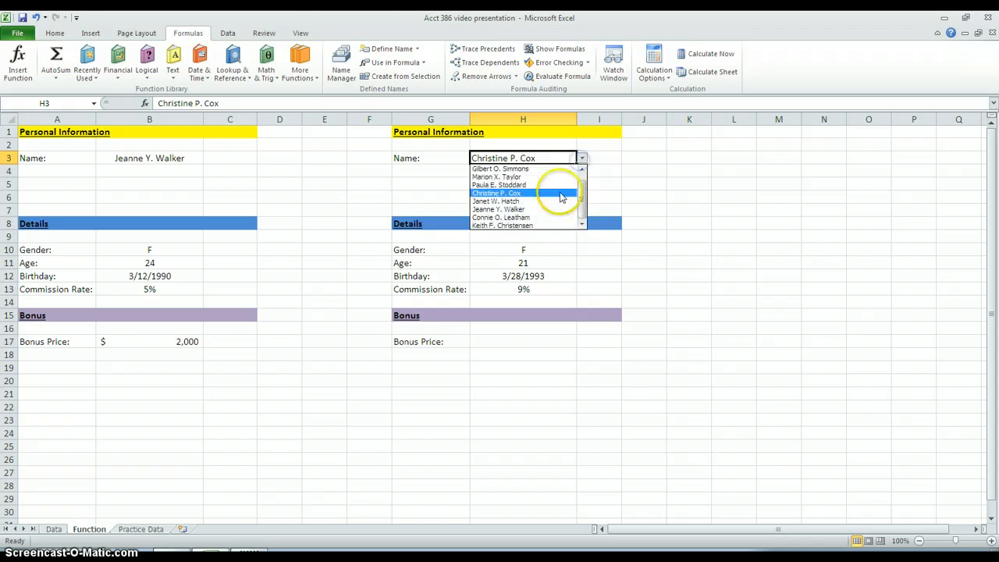
click(551, 217)
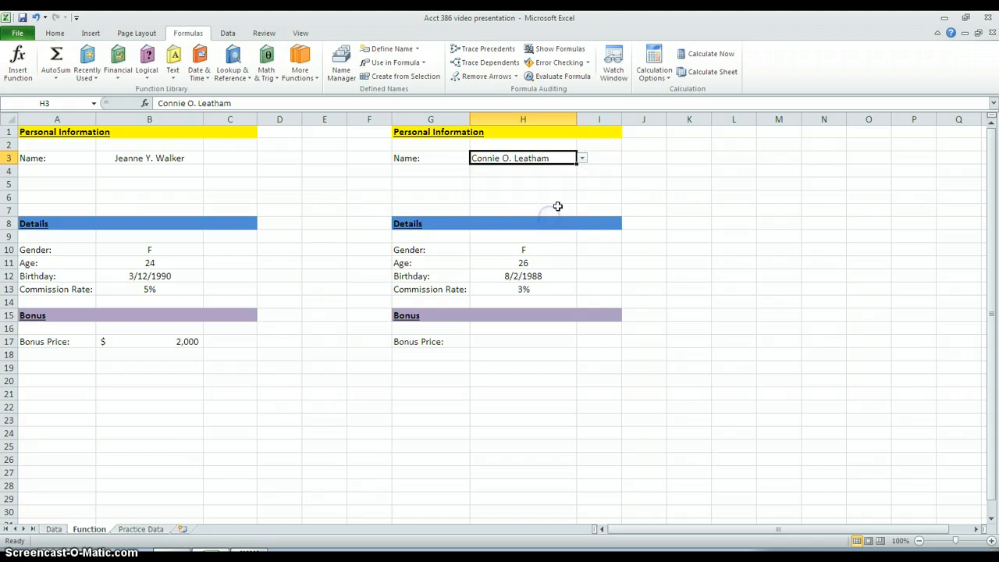
click(581, 158)
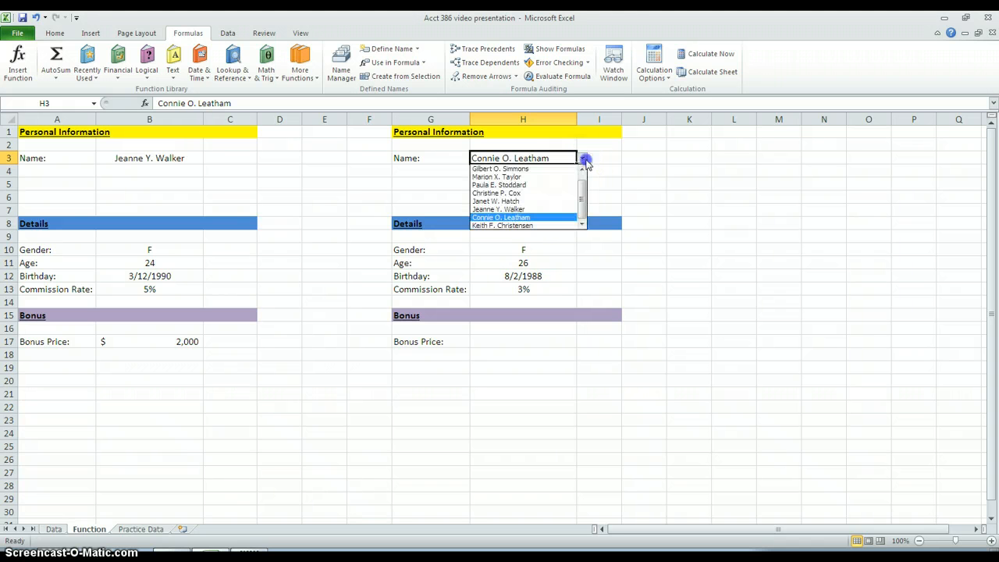
click(551, 225)
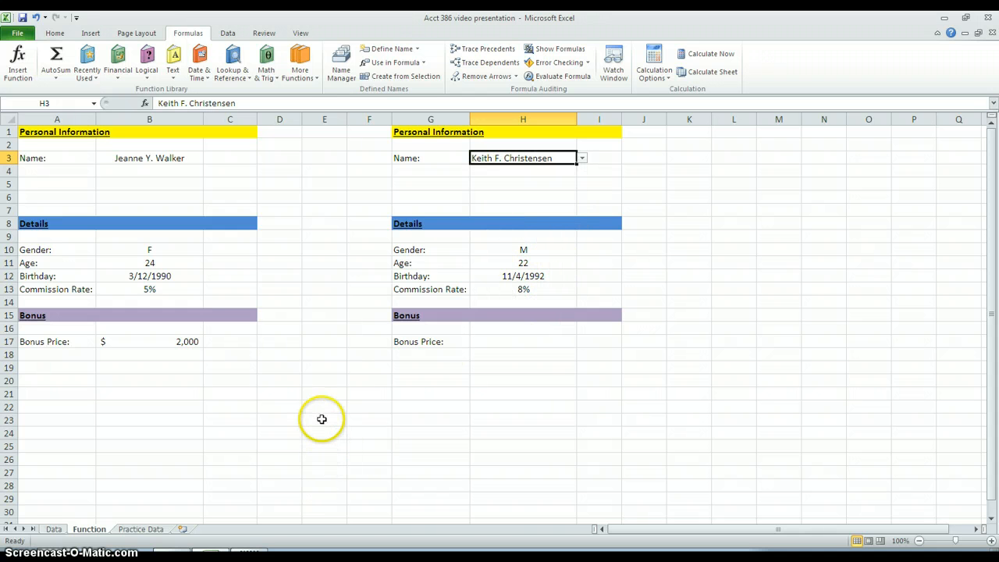
click(581, 160)
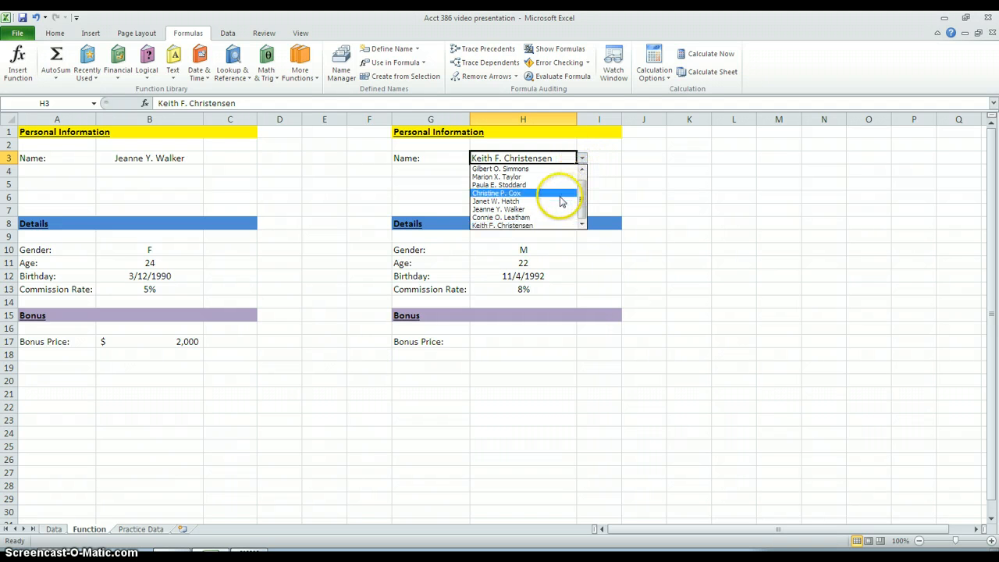
click(546, 209)
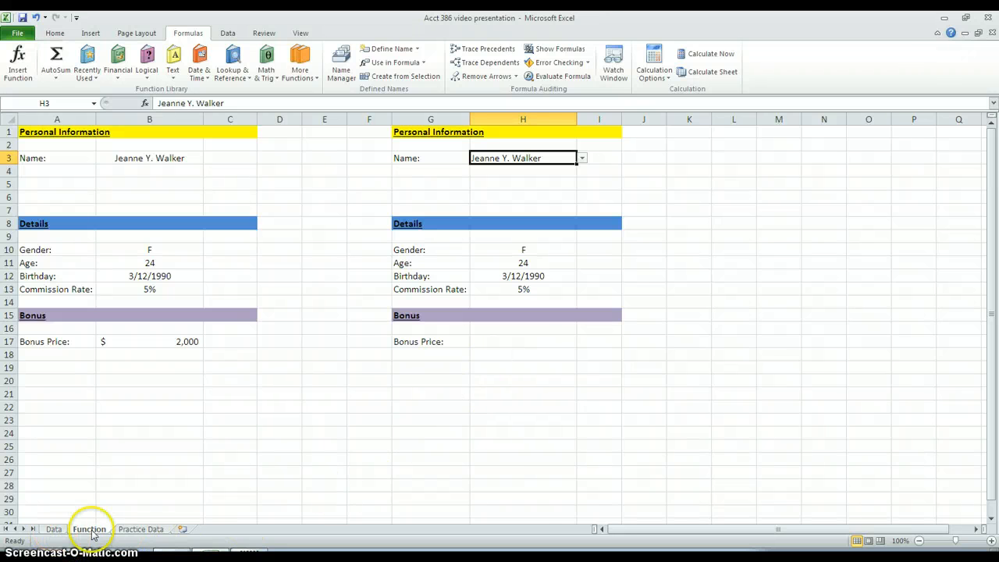
Step: Widen column H on the Practice Data sheet to fit the Commission Rate header of the bonus table
click(138, 529)
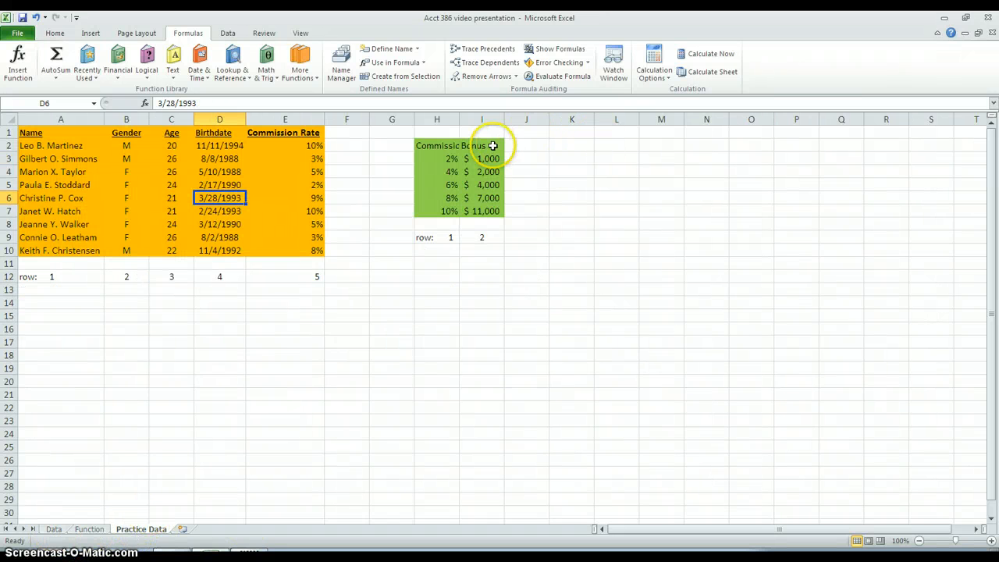
drag(429, 147, 472, 225)
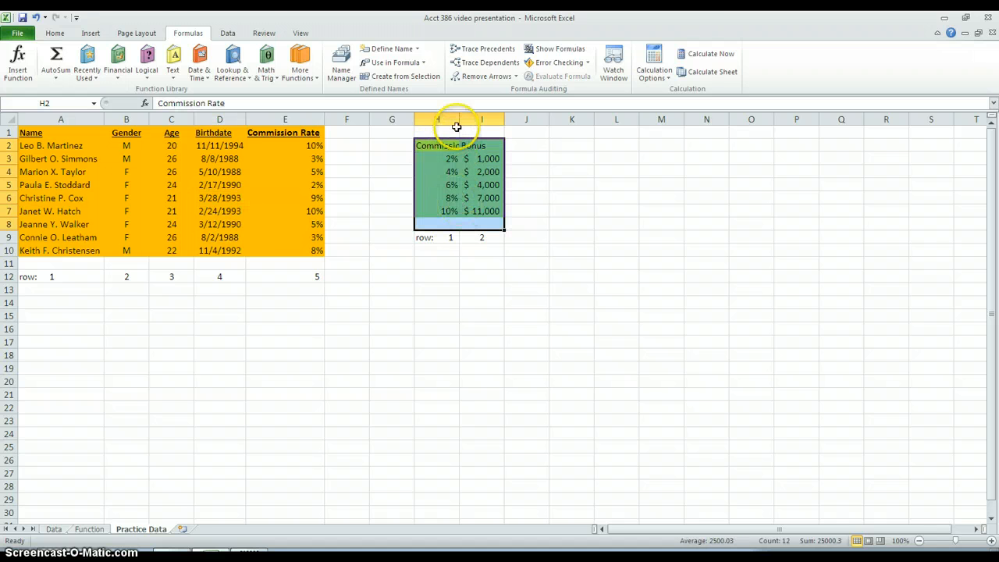
drag(458, 120, 487, 122)
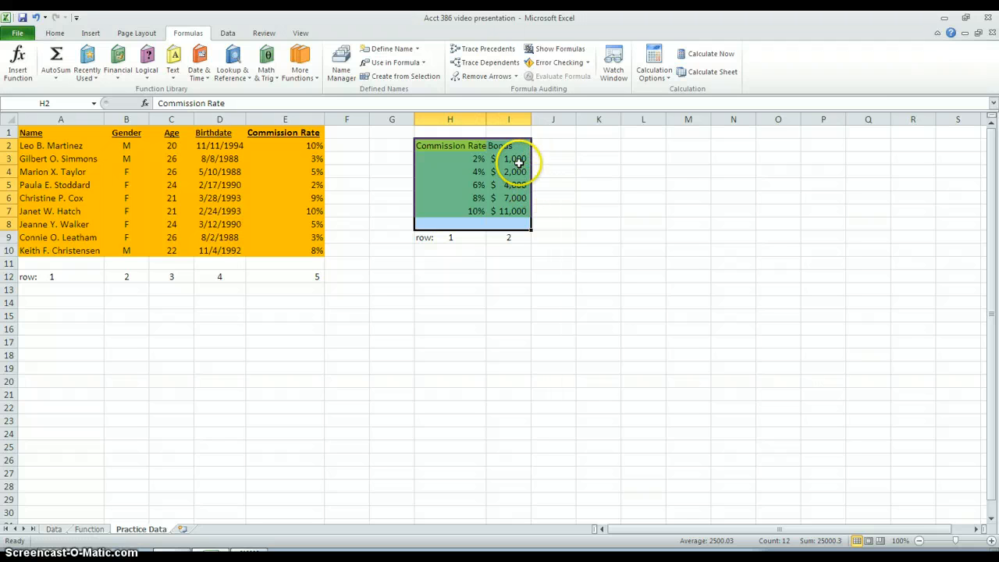
click(551, 159)
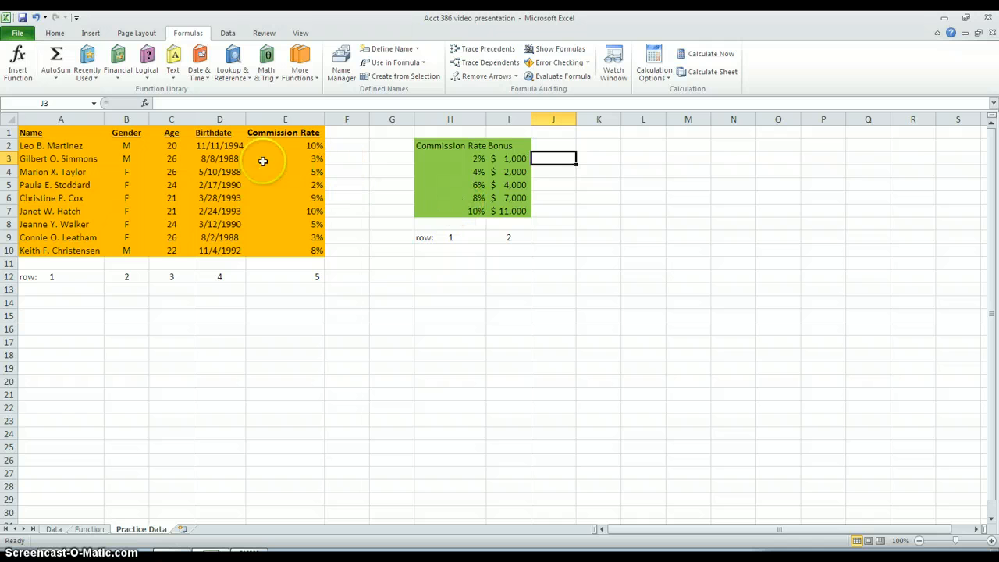
Step: Examine how the employees' commission rates in E2:E10 correspond to the rate tiers and bonuses in H2:I7
drag(48, 146, 52, 248)
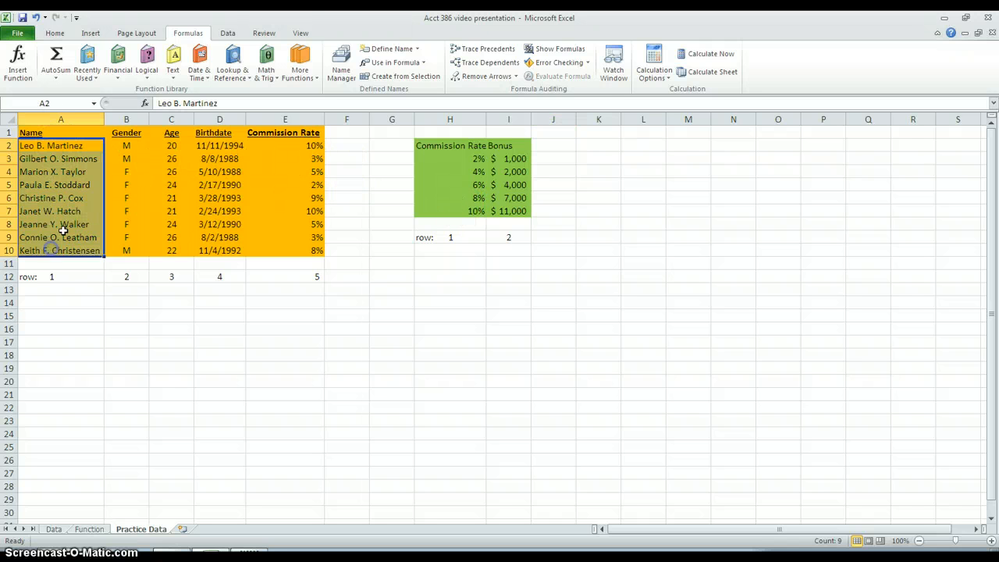
drag(288, 141, 294, 247)
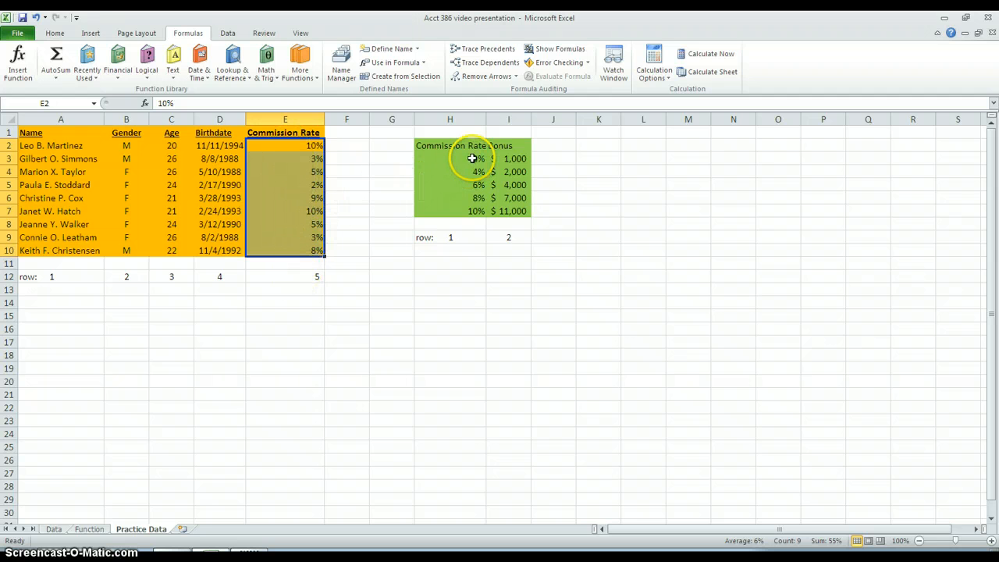
drag(472, 158, 494, 158)
click(504, 158)
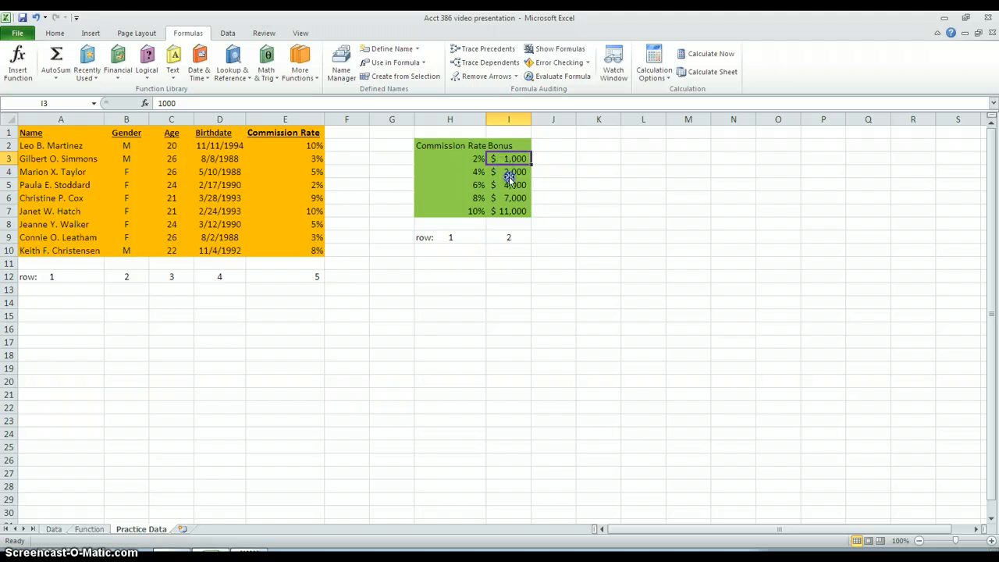
click(508, 175)
click(463, 158)
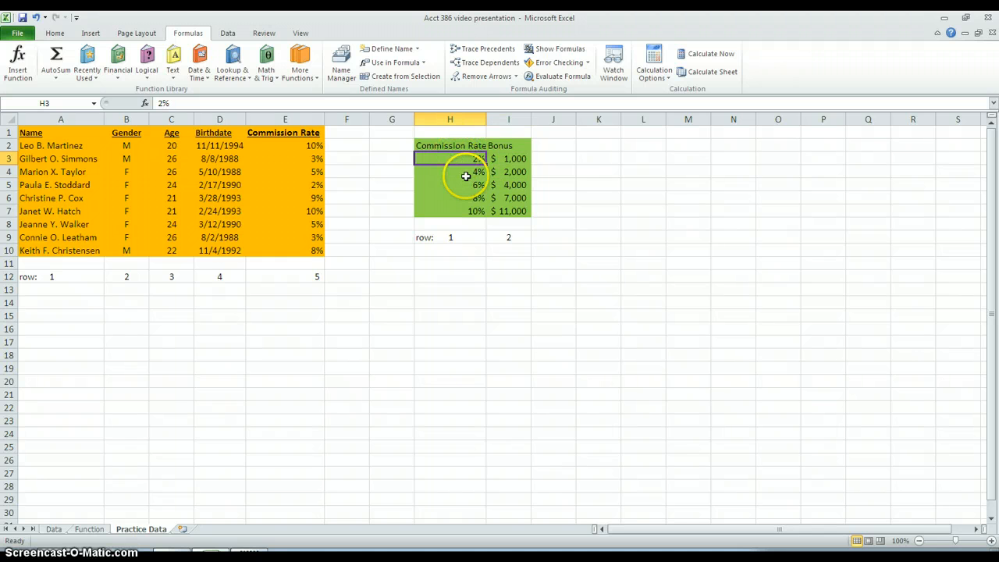
click(465, 173)
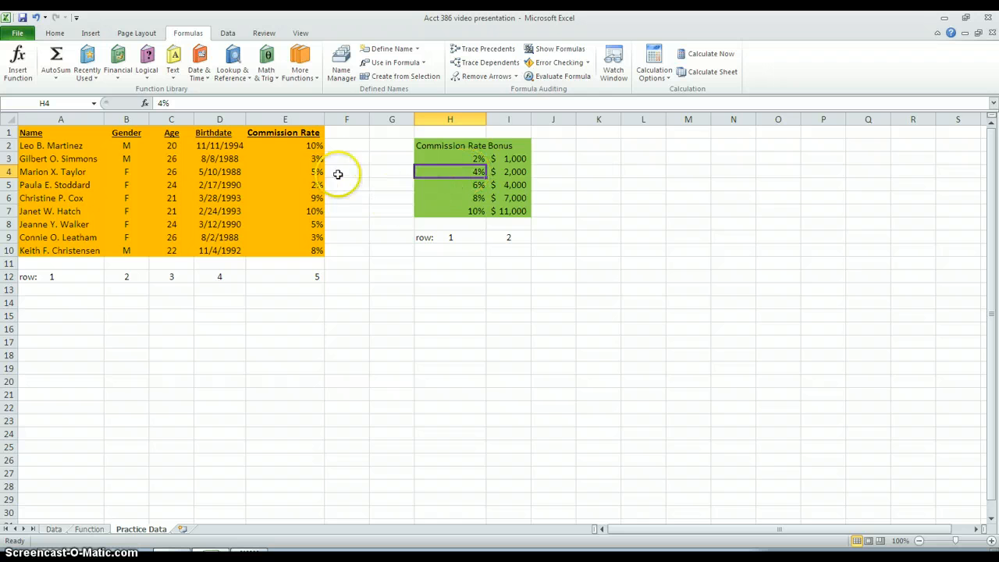
click(314, 158)
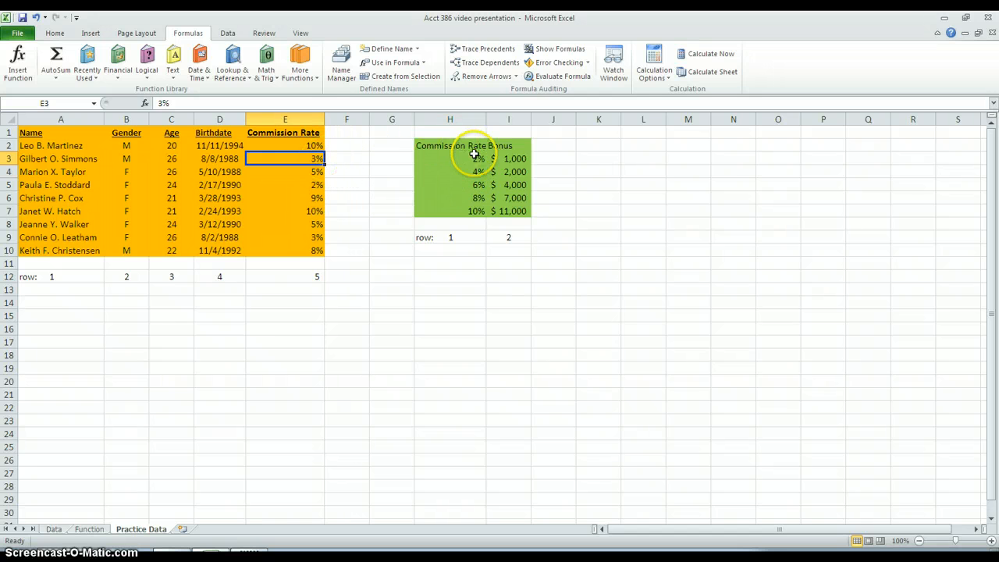
click(517, 161)
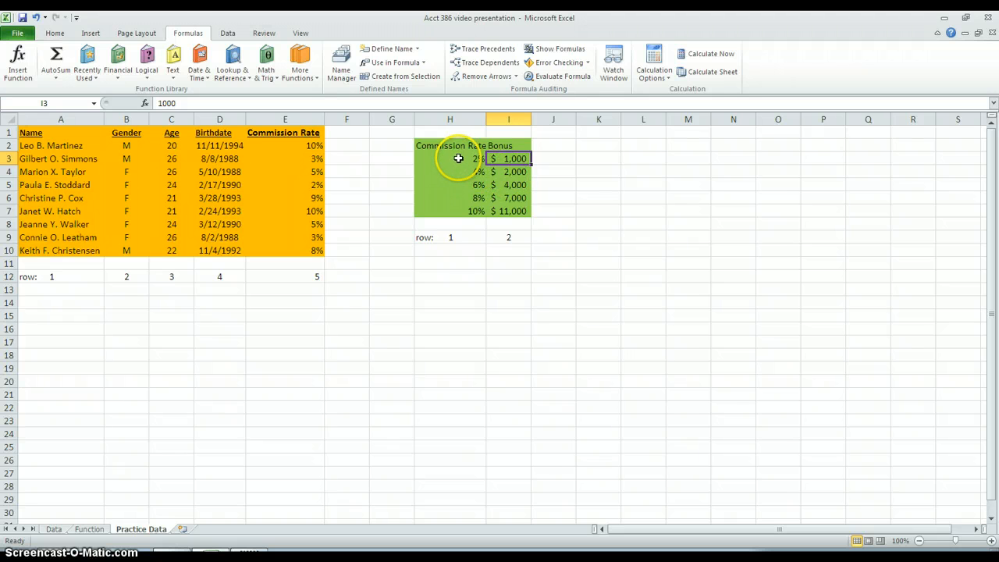
drag(452, 145, 507, 209)
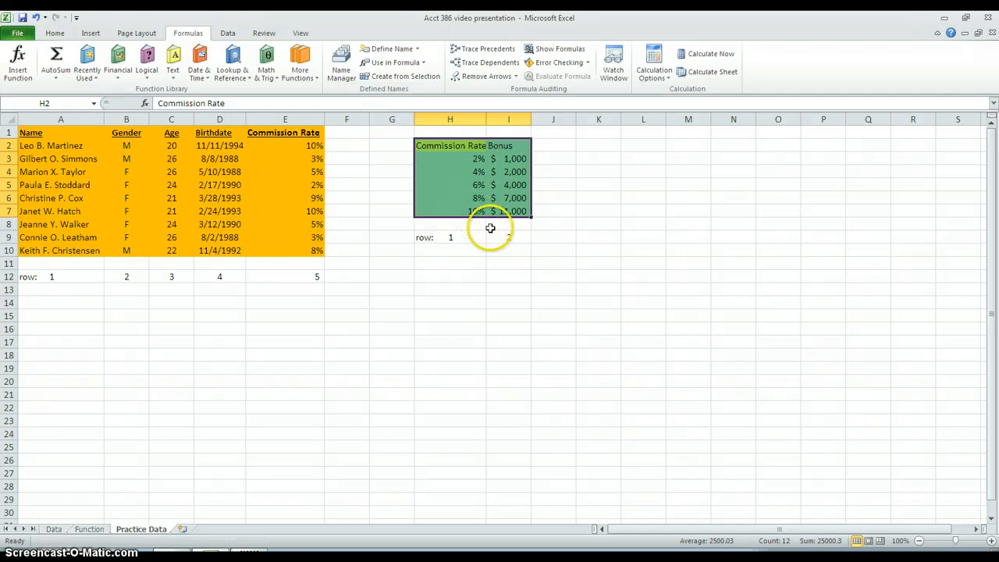
click(496, 268)
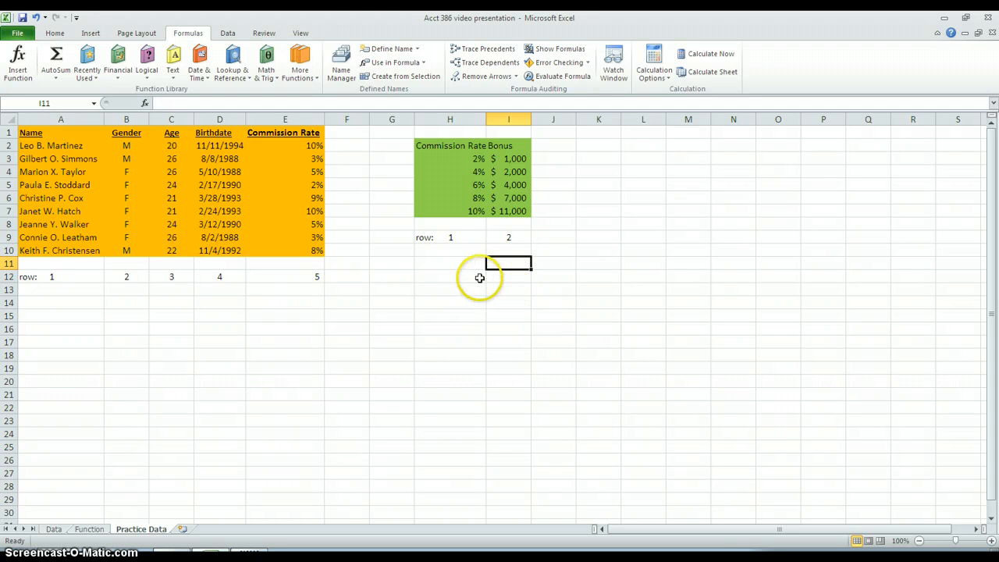
click(89, 529)
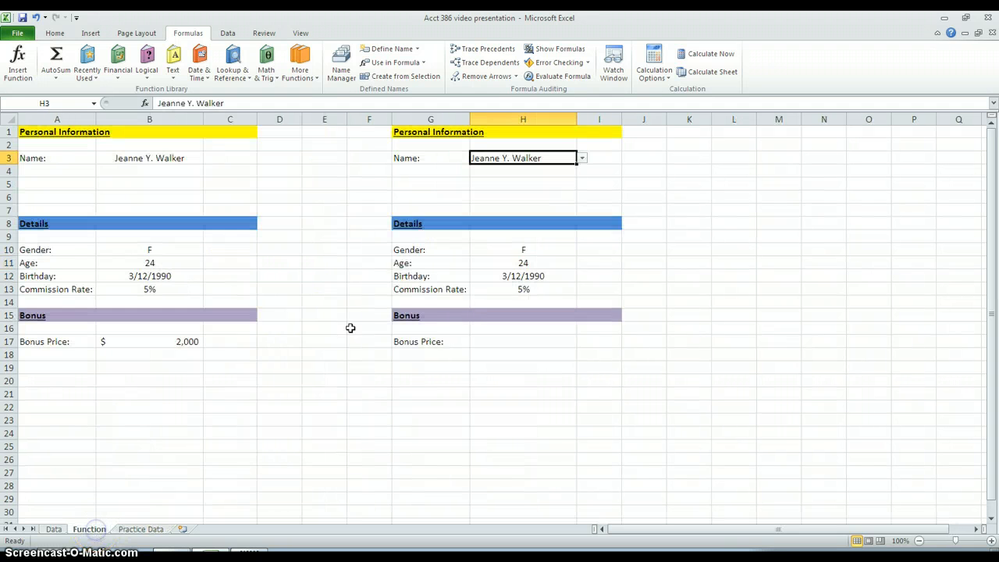
click(499, 341)
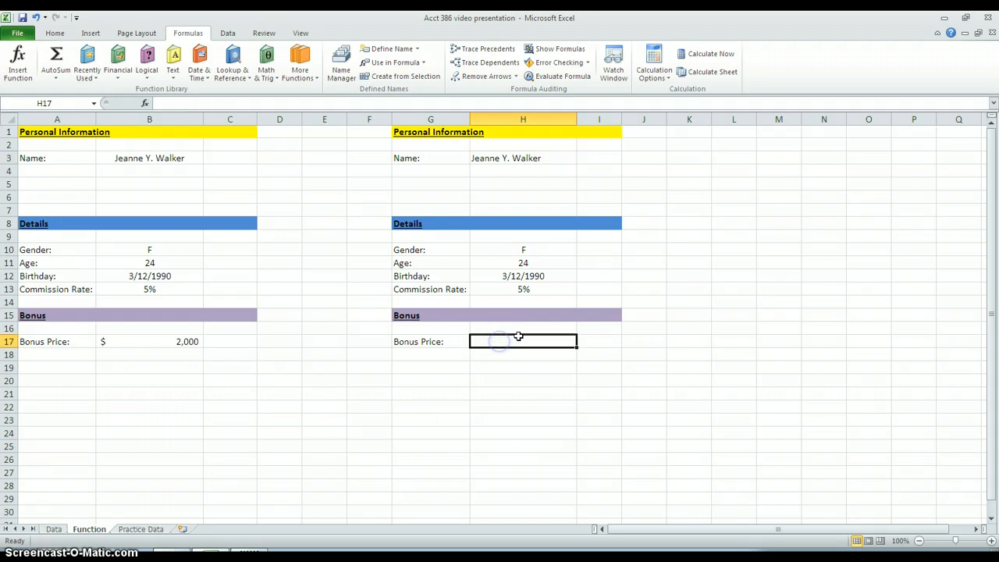
click(531, 342)
text(=vl)
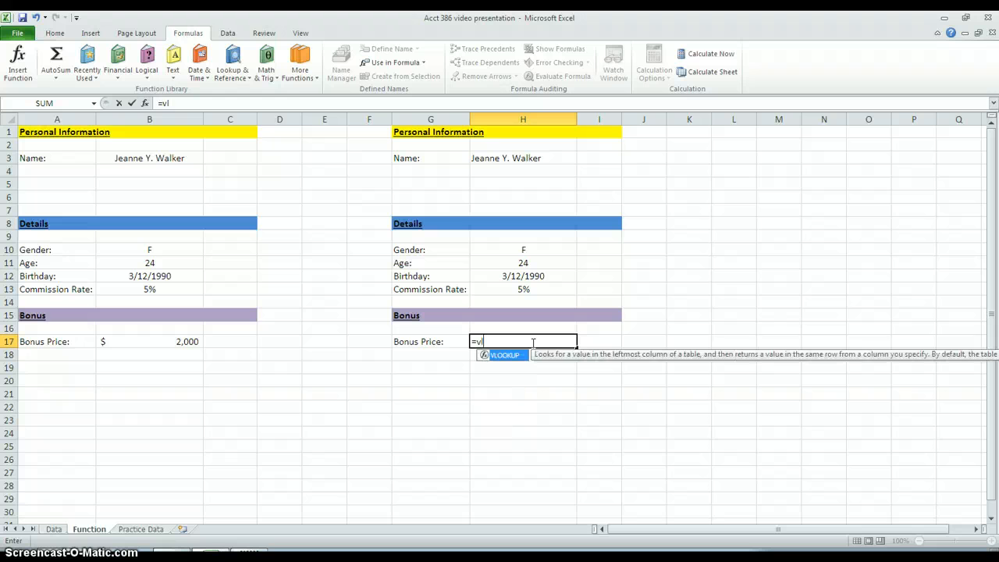
key(Tab)
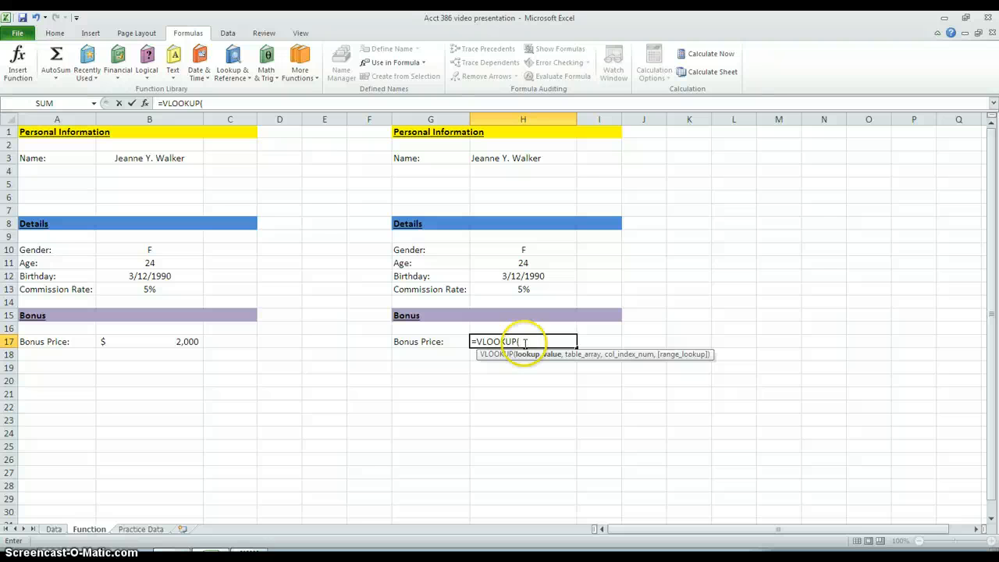
click(492, 288)
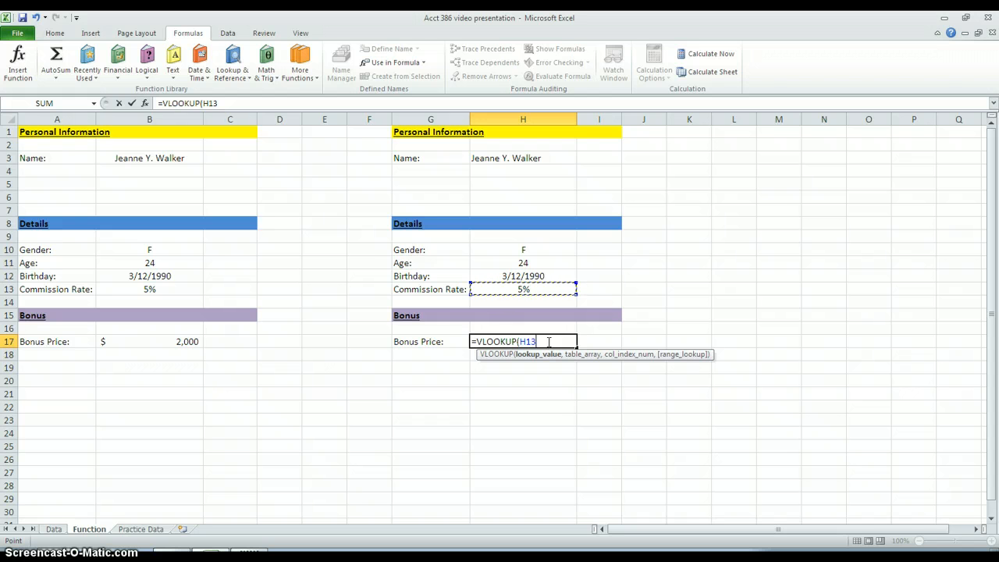
text(,)
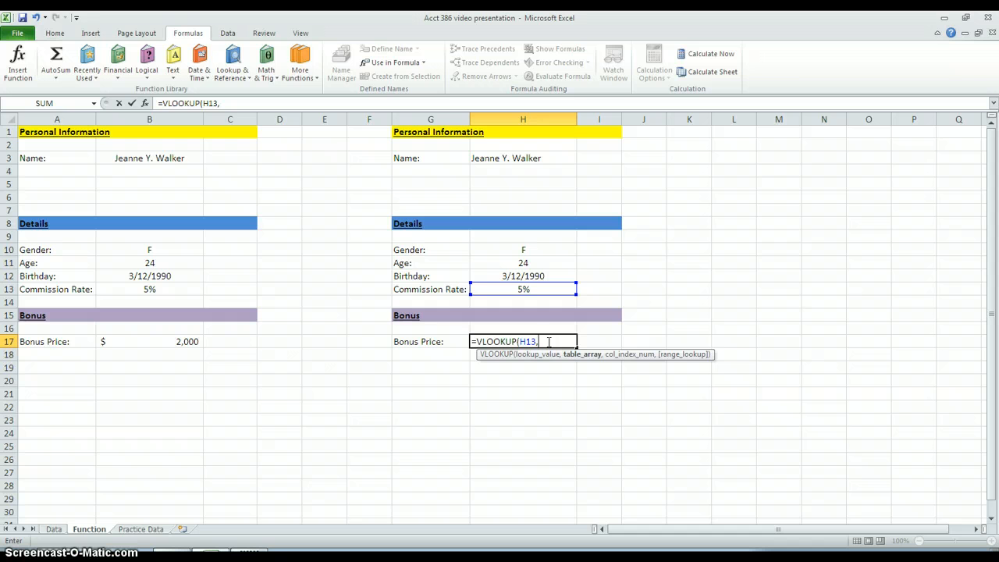
key(BackSpace)
key(BackSpace)
key(BackSpace)
key(BackSpace)
key(BackSpace)
key(BackSpace)
key(BackSpace)
key(BackSpace)
key(BackSpace)
key(BackSpace)
key(BackSpace)
key(BackSpace)
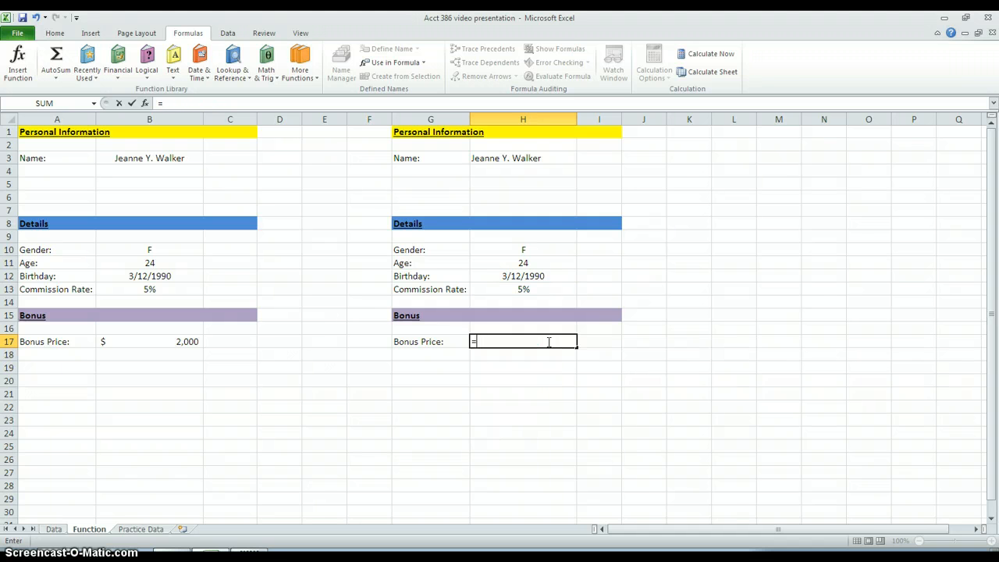
Step: Define the name Commission_Rate_1 for range H3:I7 on the Practice Data sheet, and return to the Function sheet
click(140, 528)
click(435, 181)
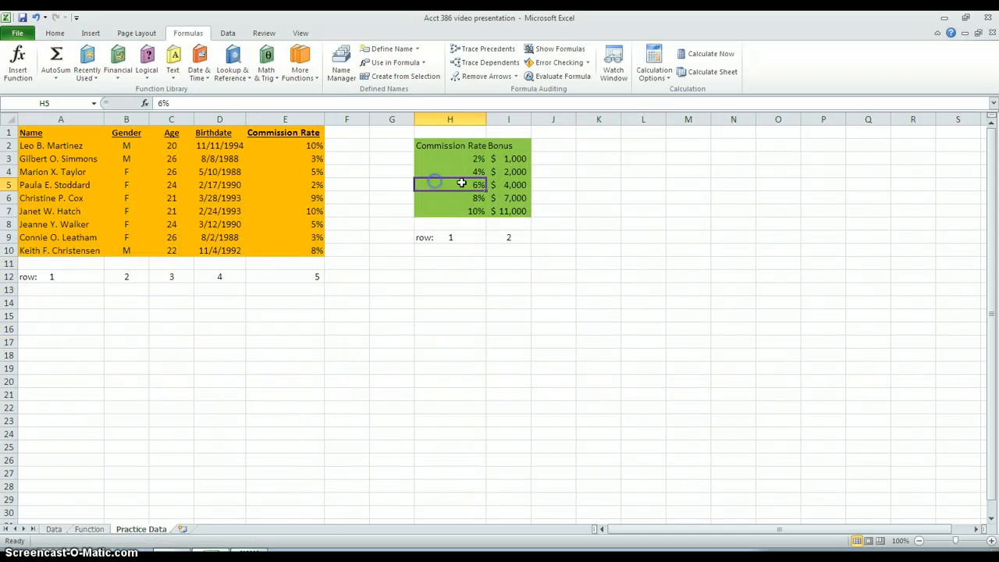
click(457, 148)
drag(455, 146, 515, 196)
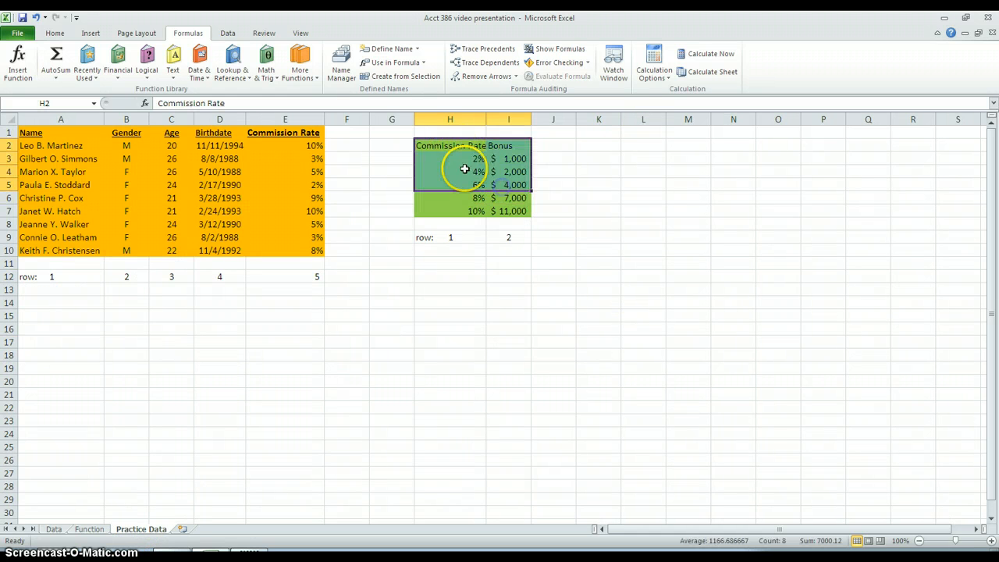
drag(461, 162, 507, 198)
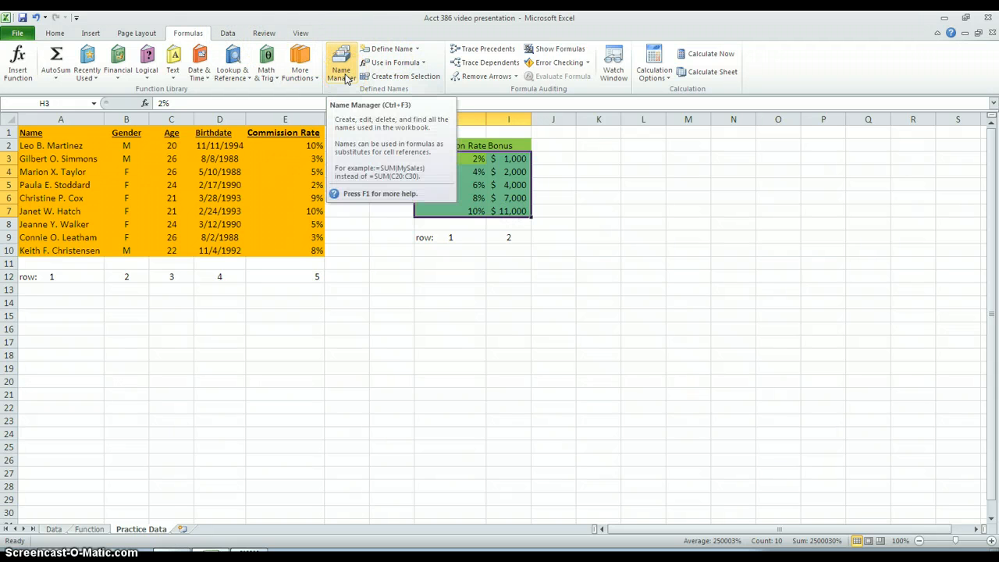
click(388, 48)
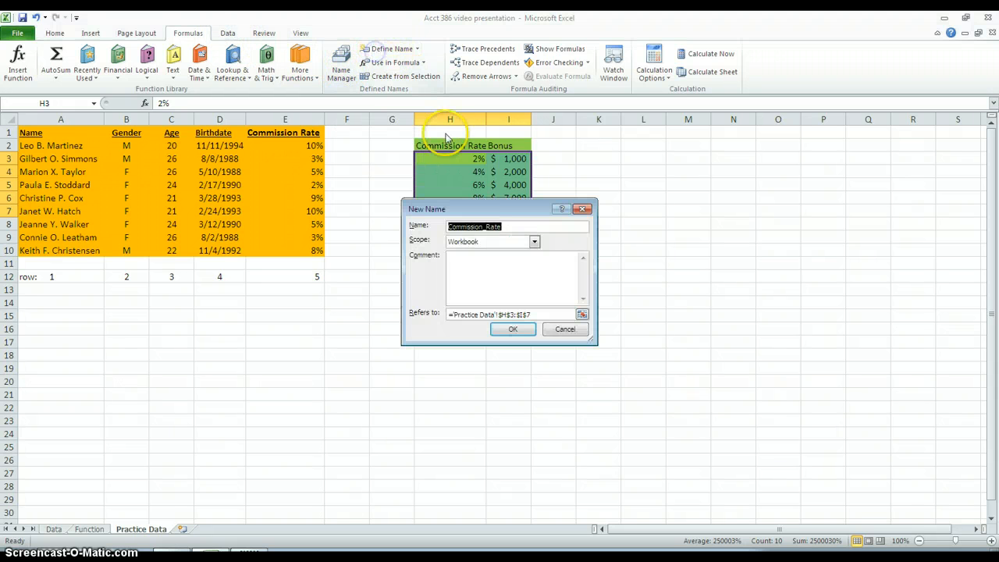
click(524, 229)
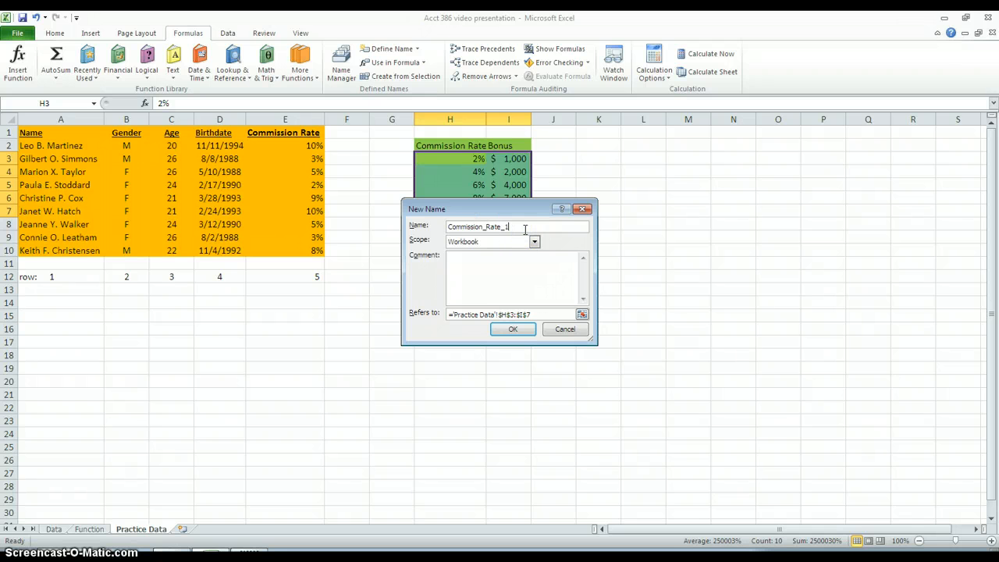
click(512, 329)
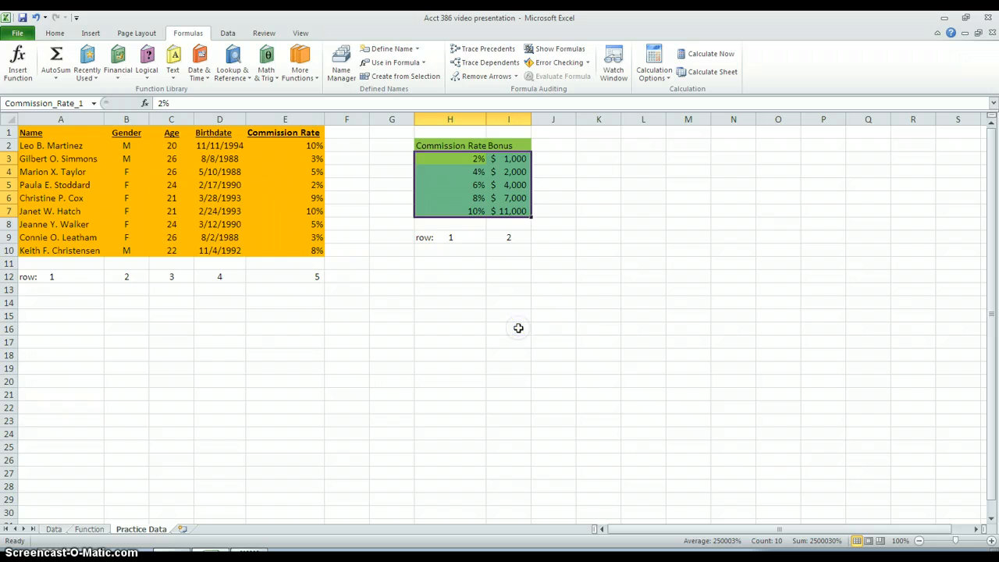
click(450, 237)
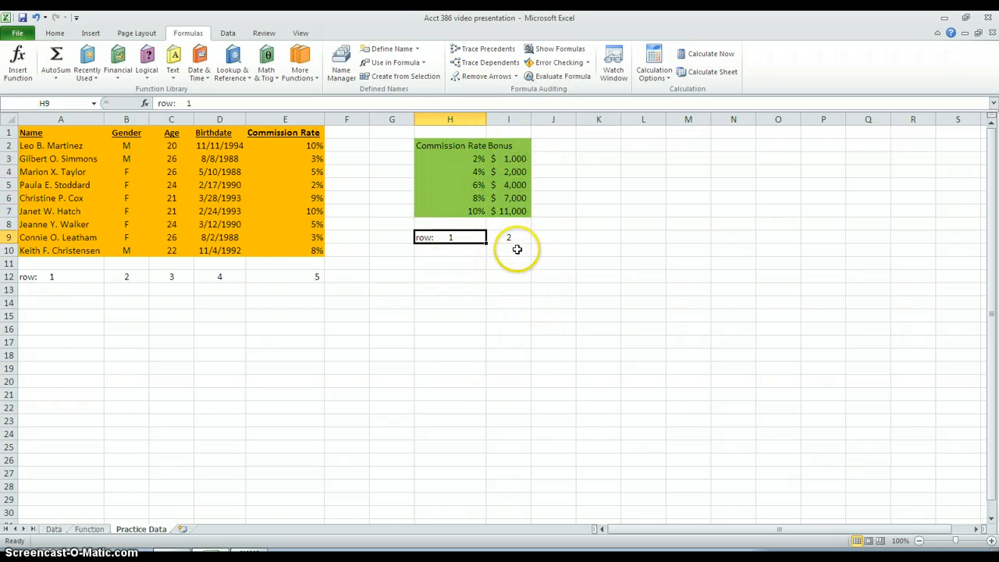
click(88, 529)
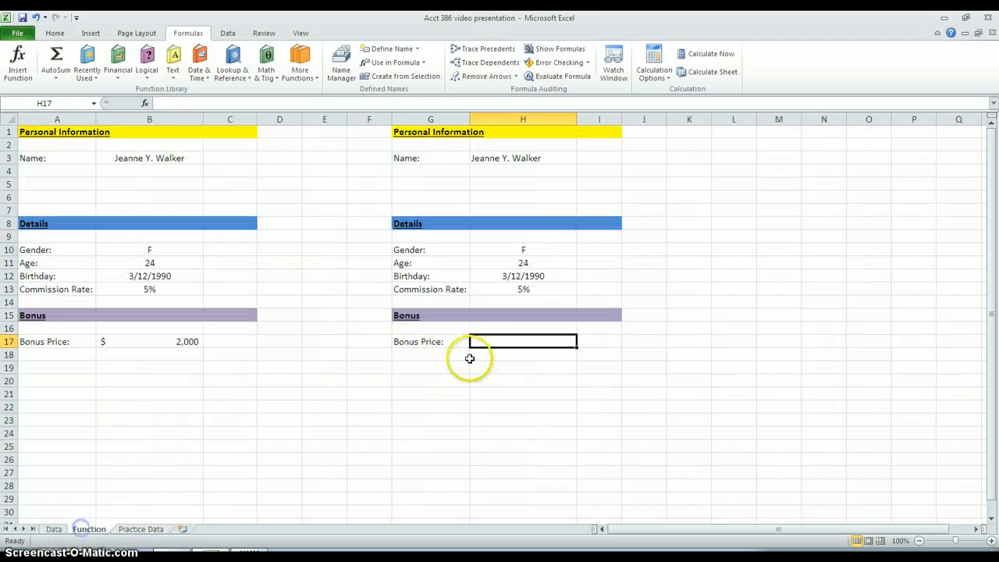
Step: Begin a VLOOKUP formula in H17 with H13 as the lookup value and Commission_Rate_1 as the table array
text(=vl)
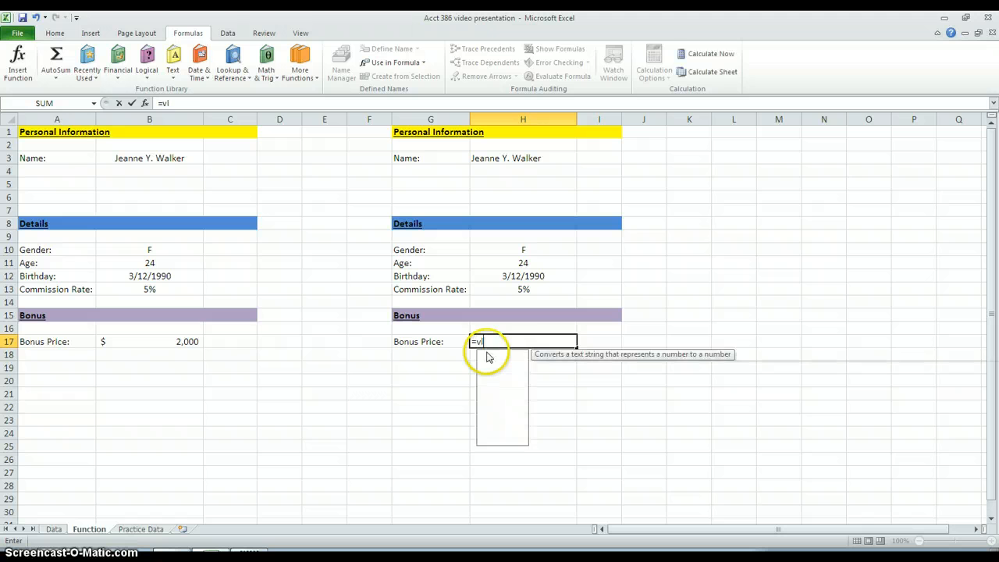
key(Tab)
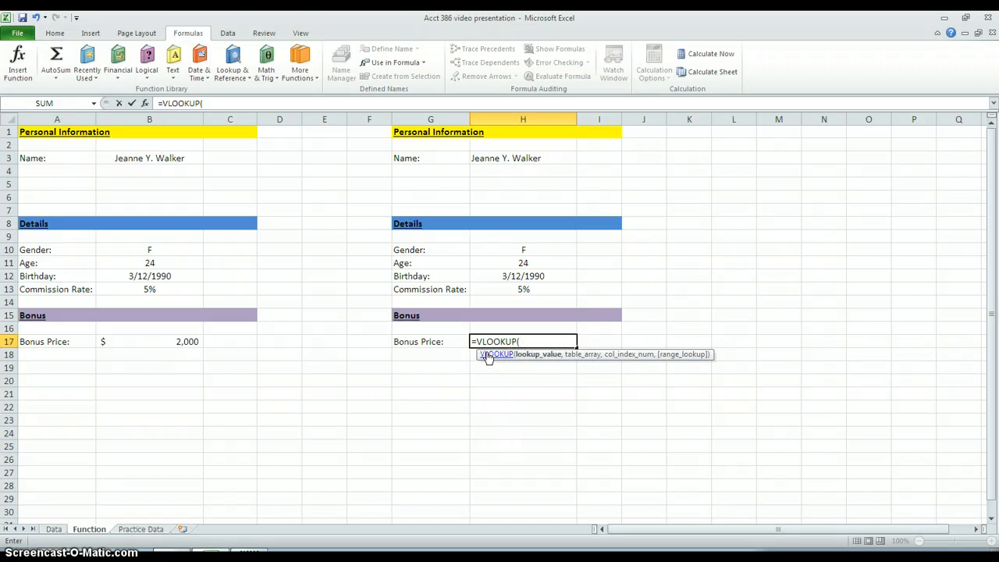
click(499, 292)
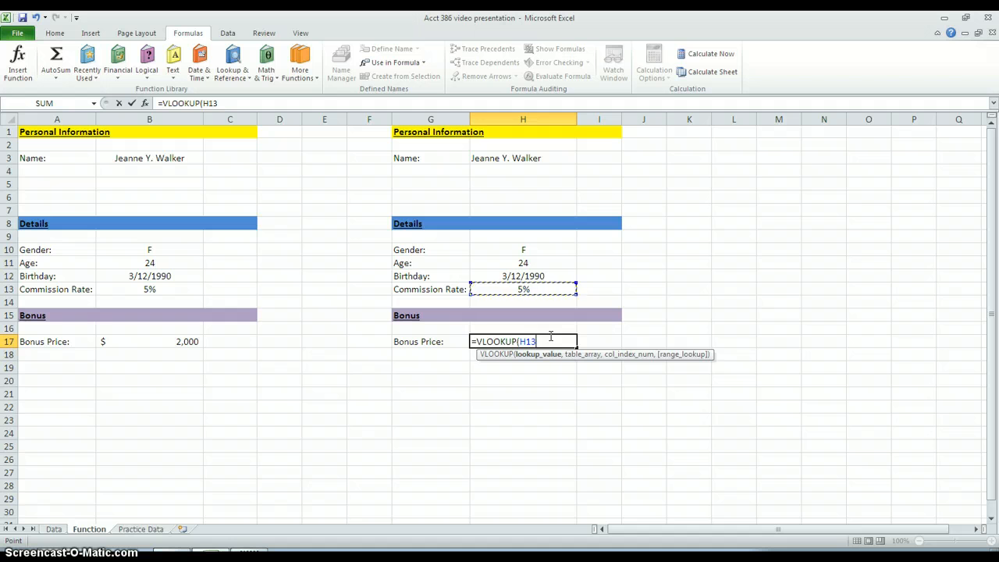
text(,co)
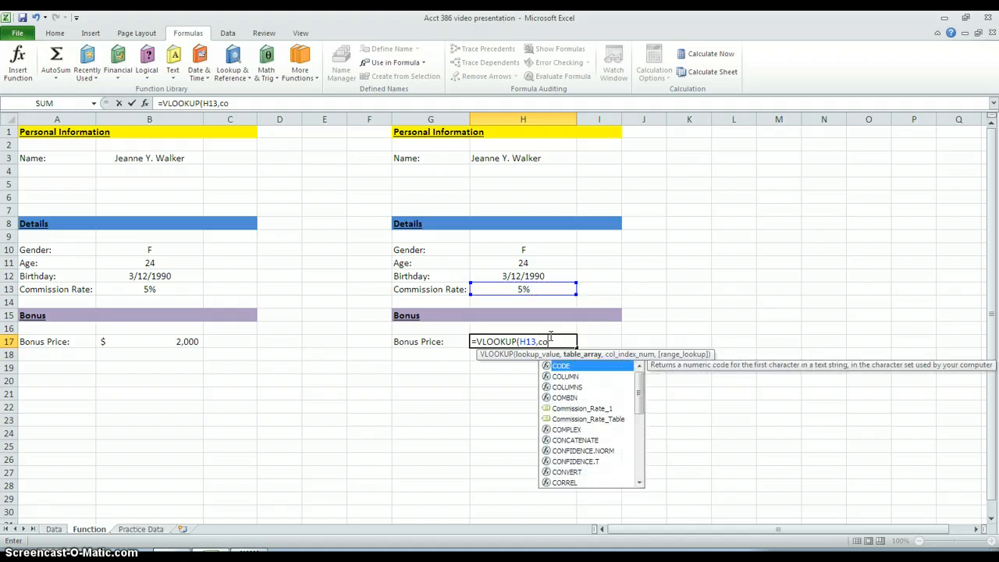
text(m)
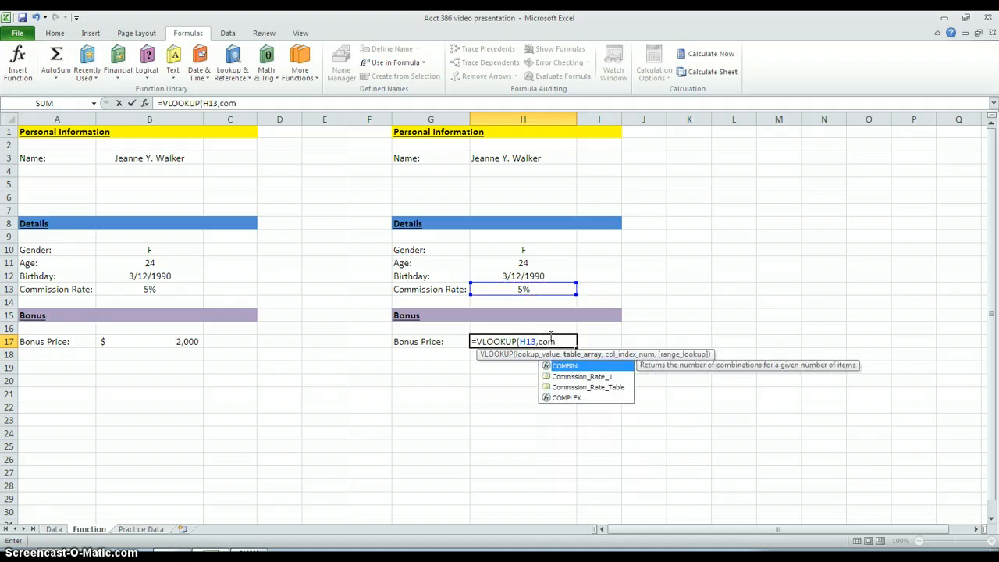
click(605, 382)
click(601, 377)
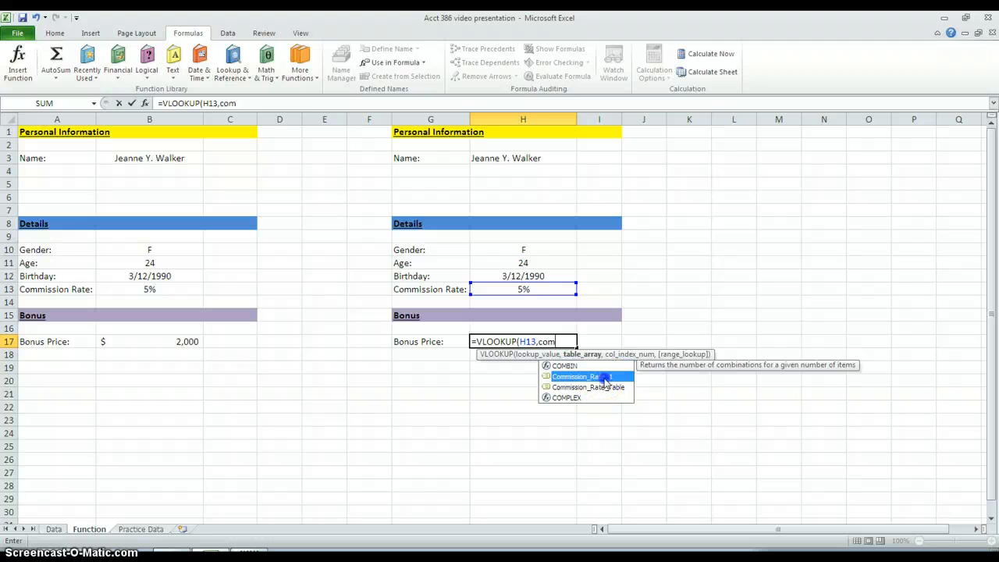
double_click(601, 377)
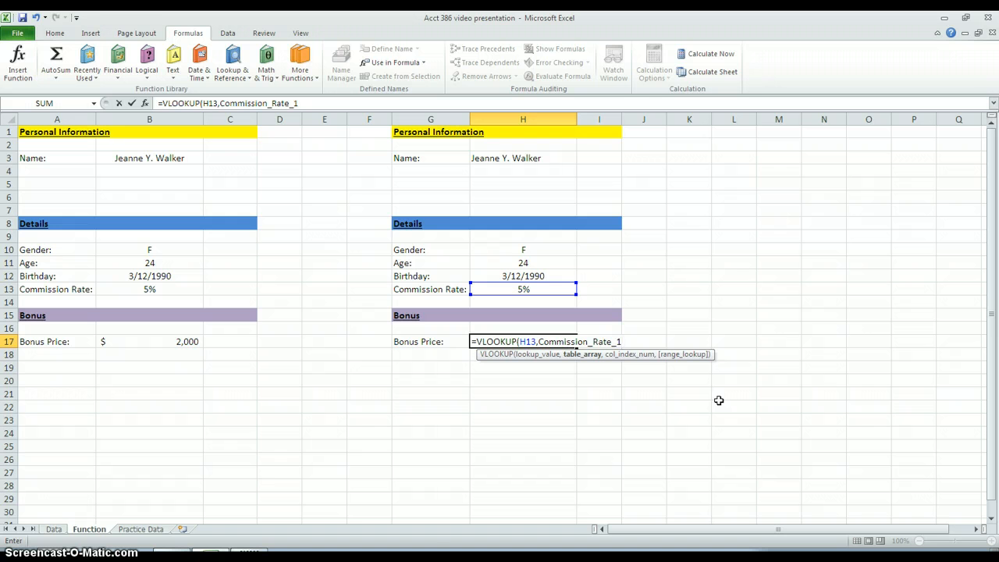
text(,)
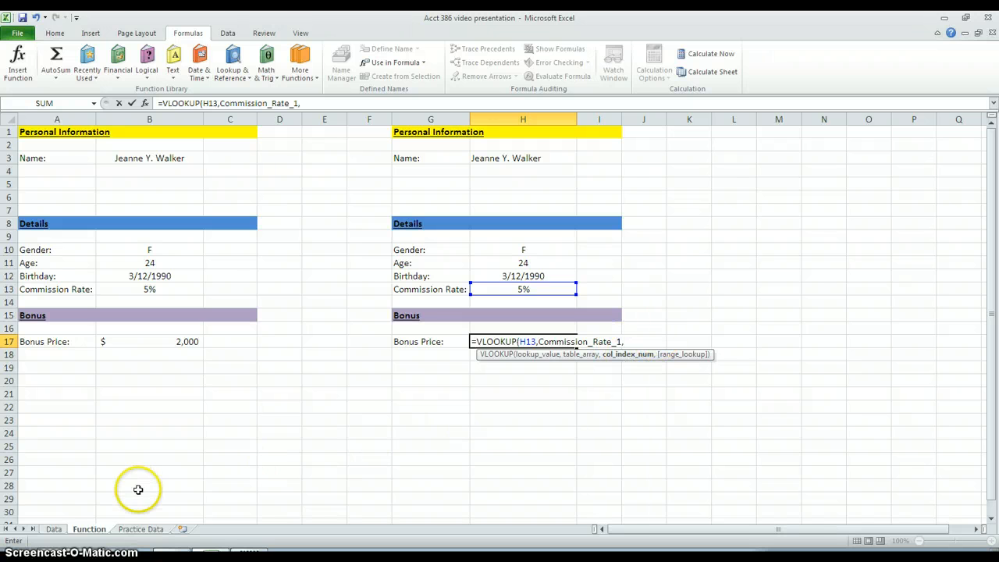
Step: Complete the VLOOKUP formula in H17 with column index 2 and the approximate match option TRUE
click(140, 529)
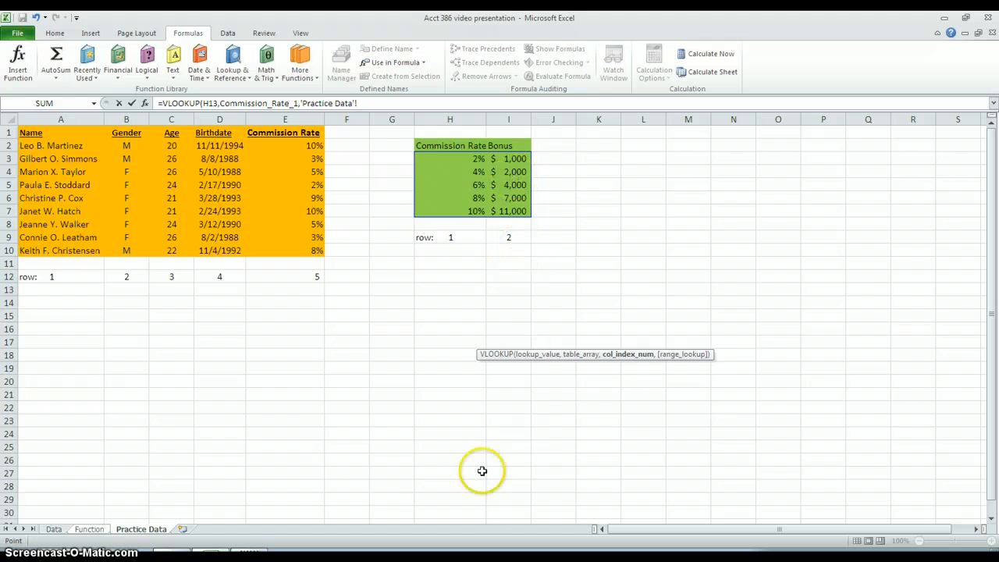
click(91, 529)
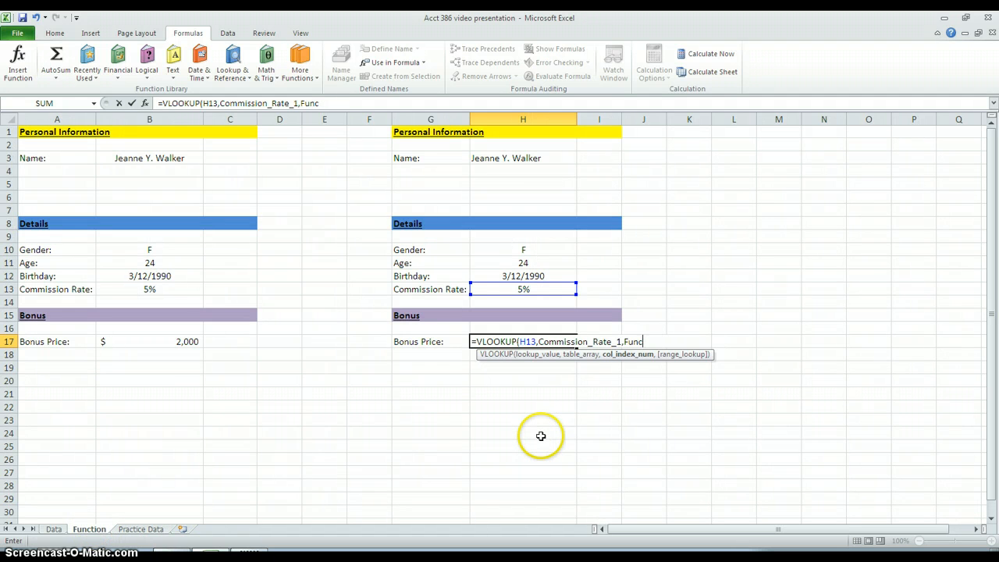
key(BackSpace)
key(BackSpace)
text(2,)
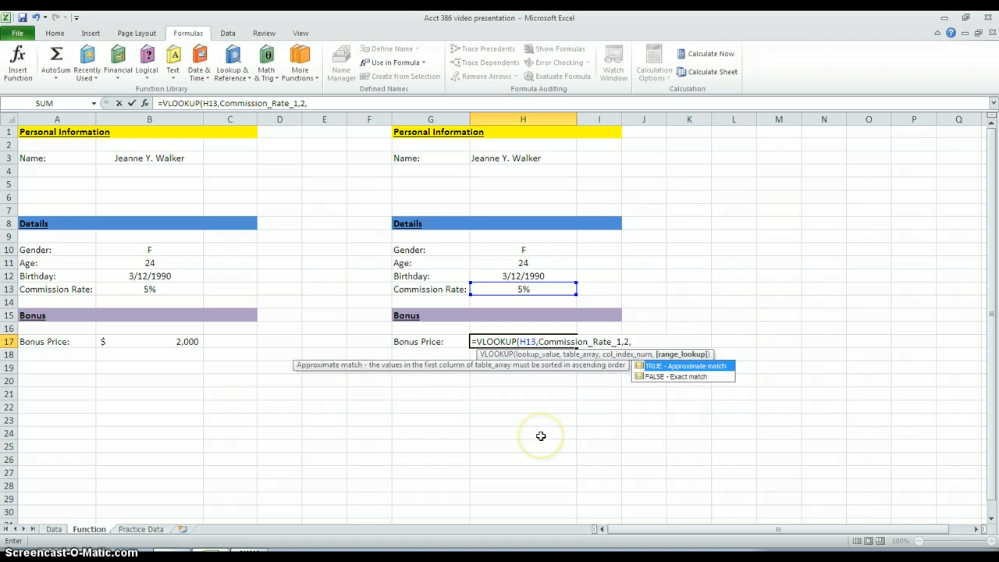
double_click(689, 365)
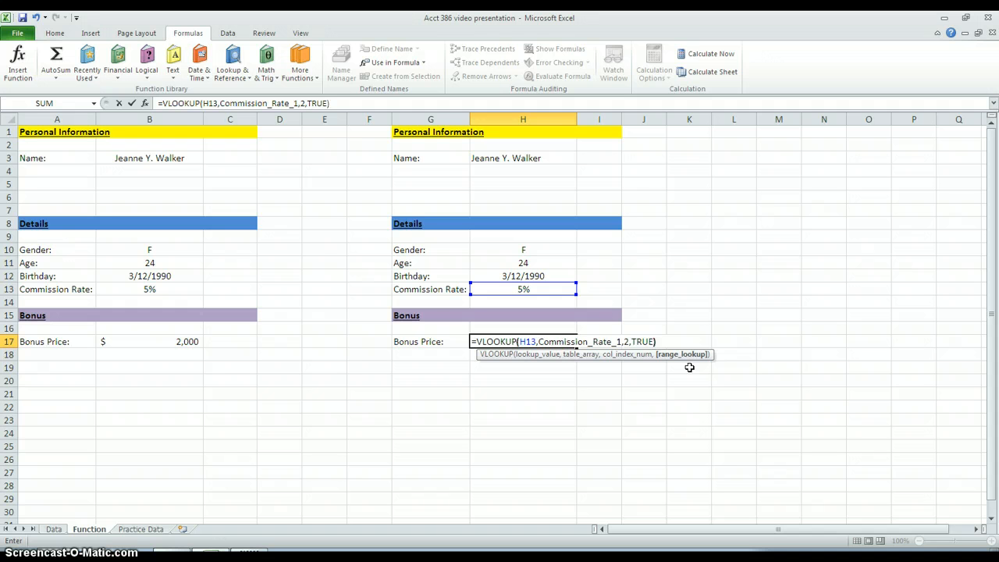
key(Return)
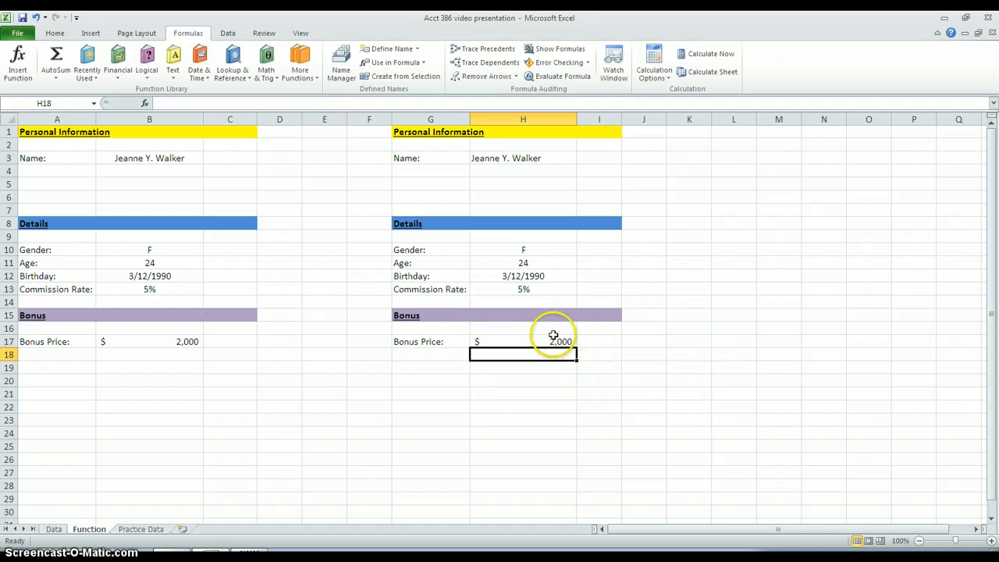
Step: Compare the bonus formula in H17 with the commission rate in E8 and the bonus tiers in H3:I7 on the Practice Data sheet
click(528, 340)
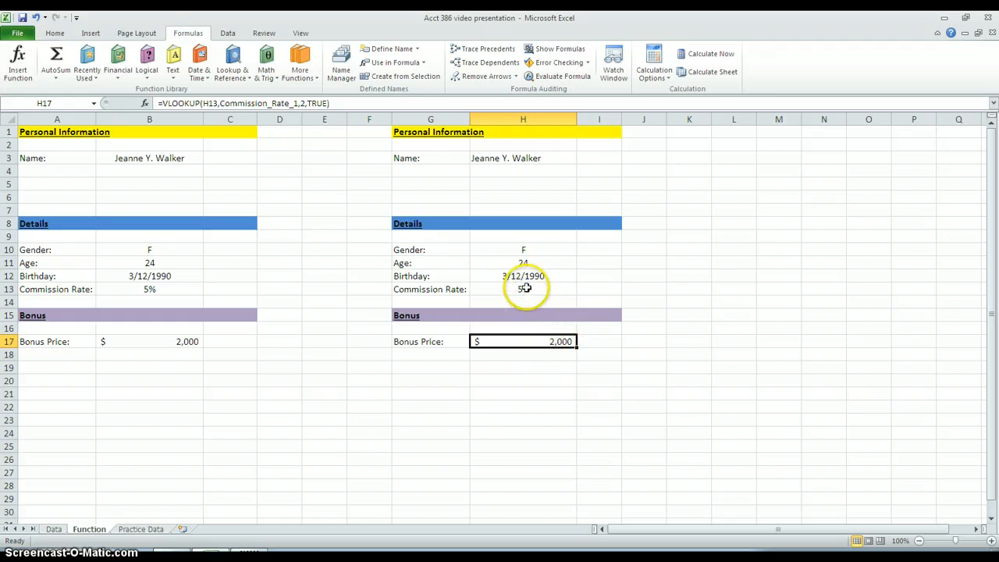
click(140, 529)
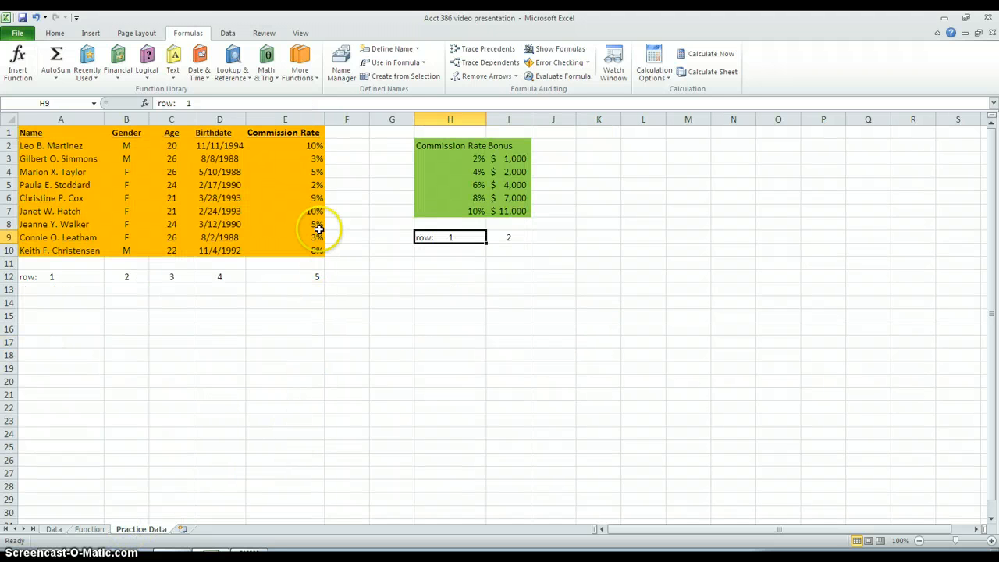
click(30, 225)
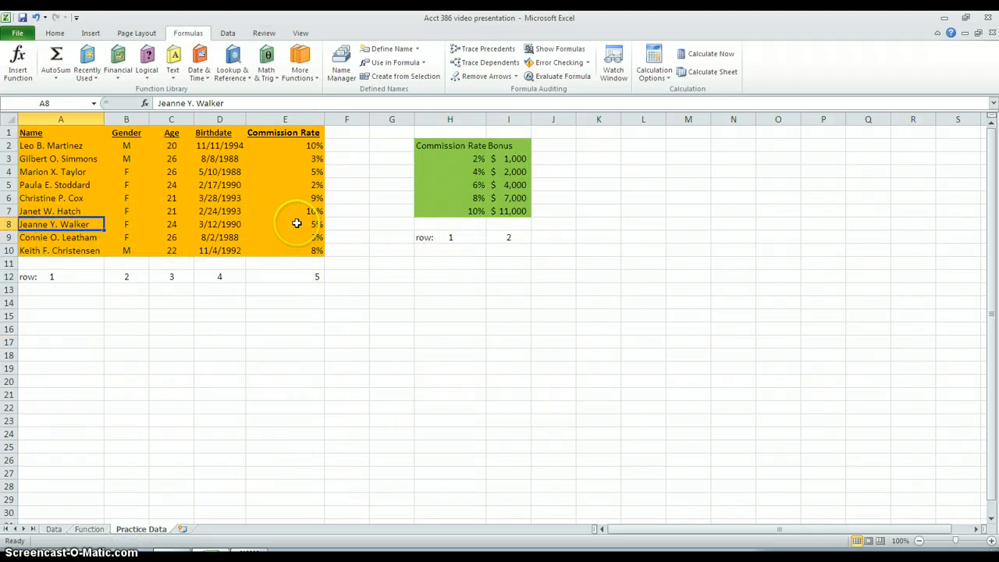
click(297, 223)
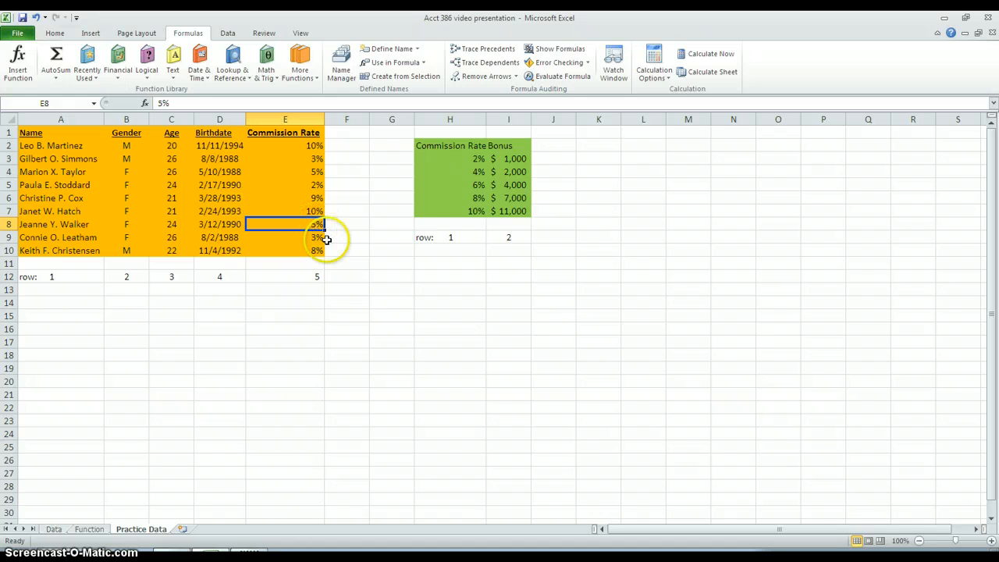
click(453, 185)
click(516, 185)
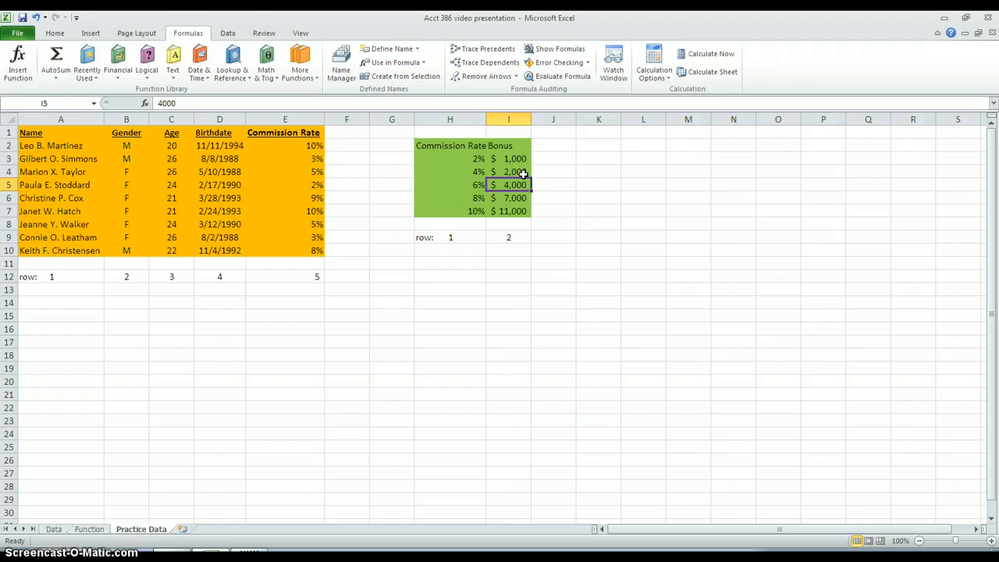
click(522, 173)
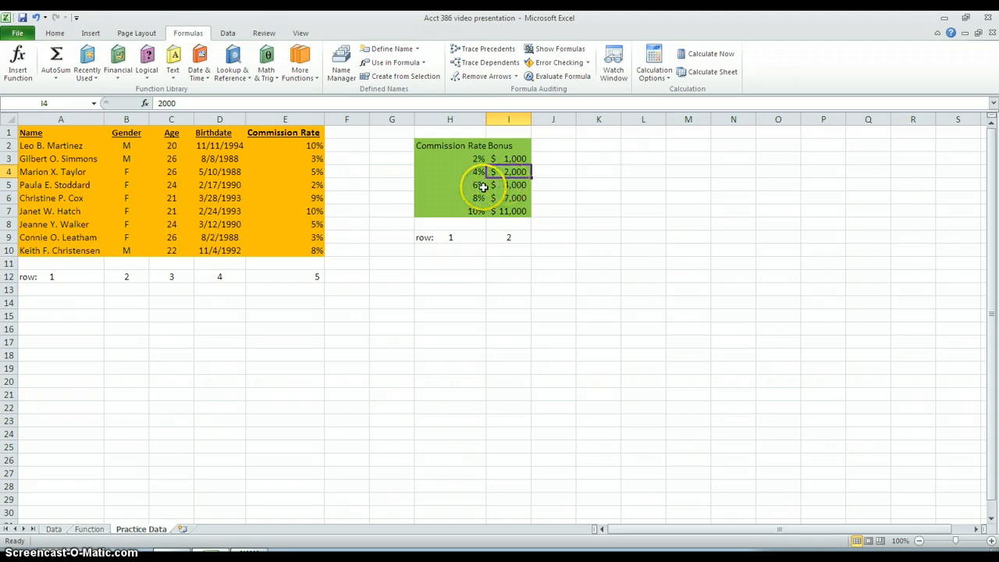
click(506, 185)
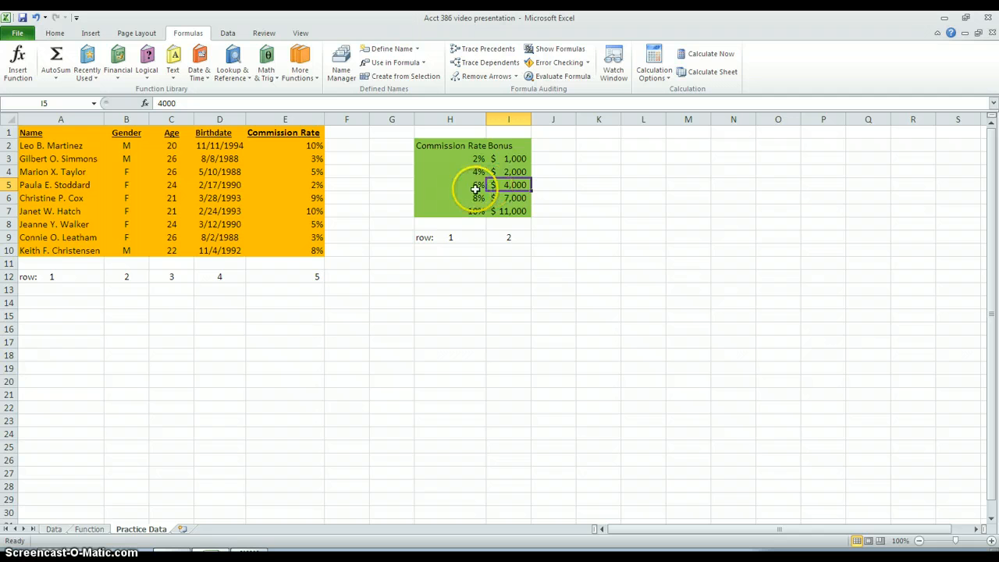
click(515, 172)
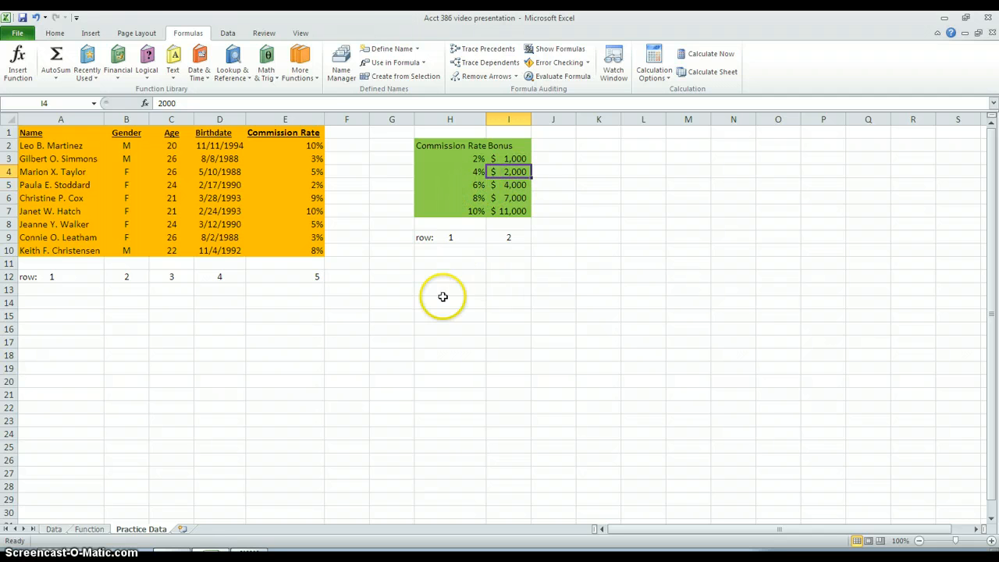
click(88, 529)
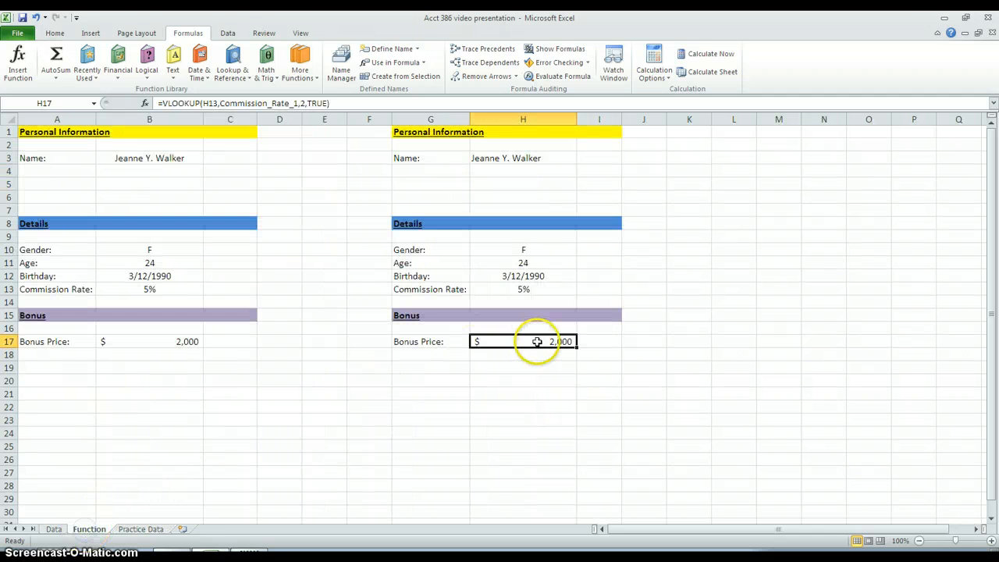
click(138, 528)
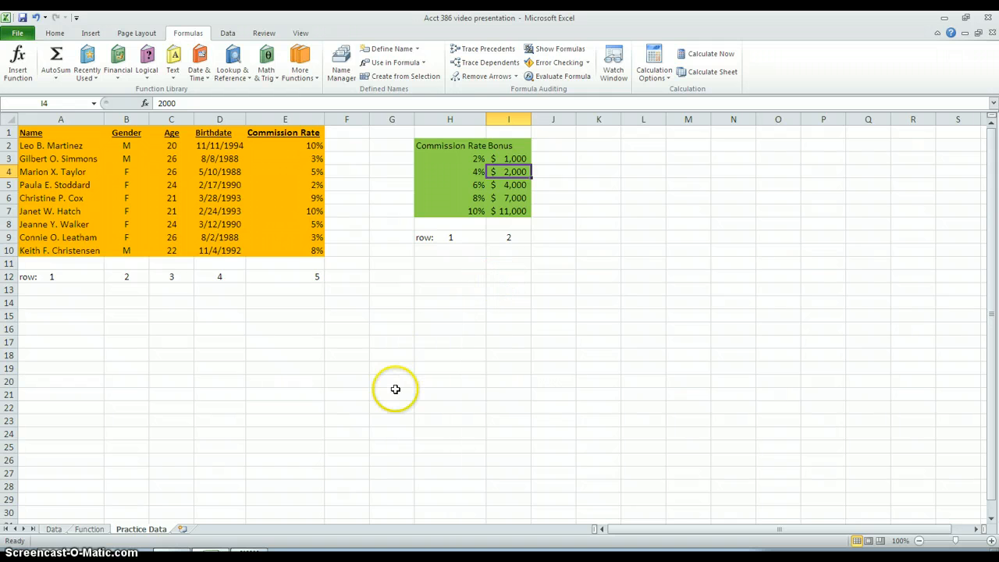
click(89, 529)
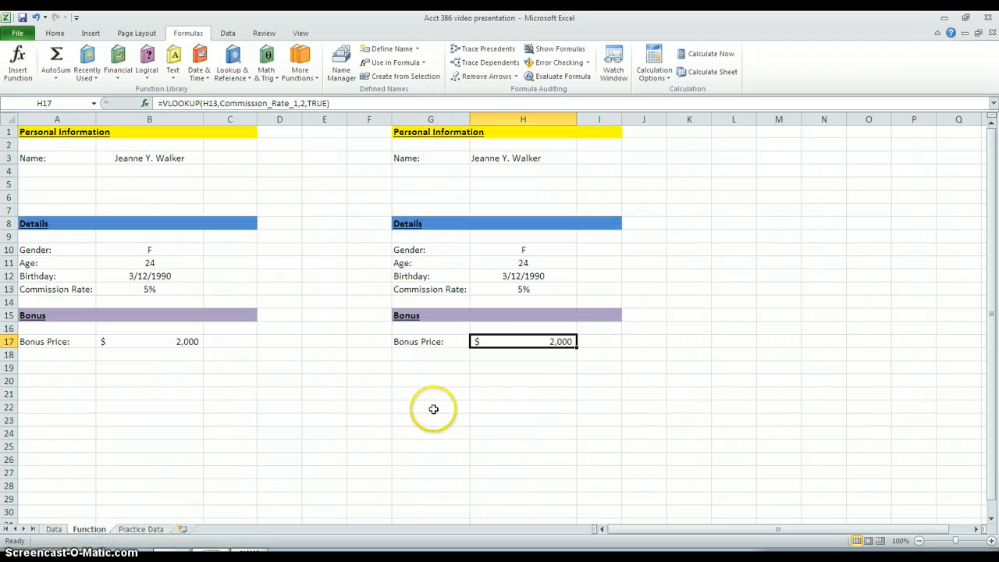
Step: Review the lookup value and table array of the H17 VLOOKUP formula in its function arguments
click(144, 105)
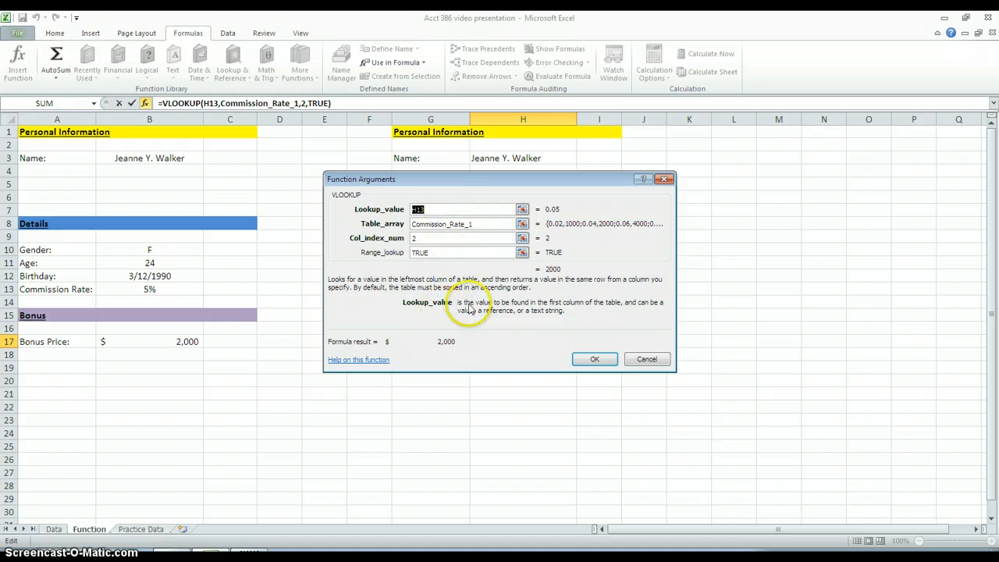
drag(459, 306, 433, 298)
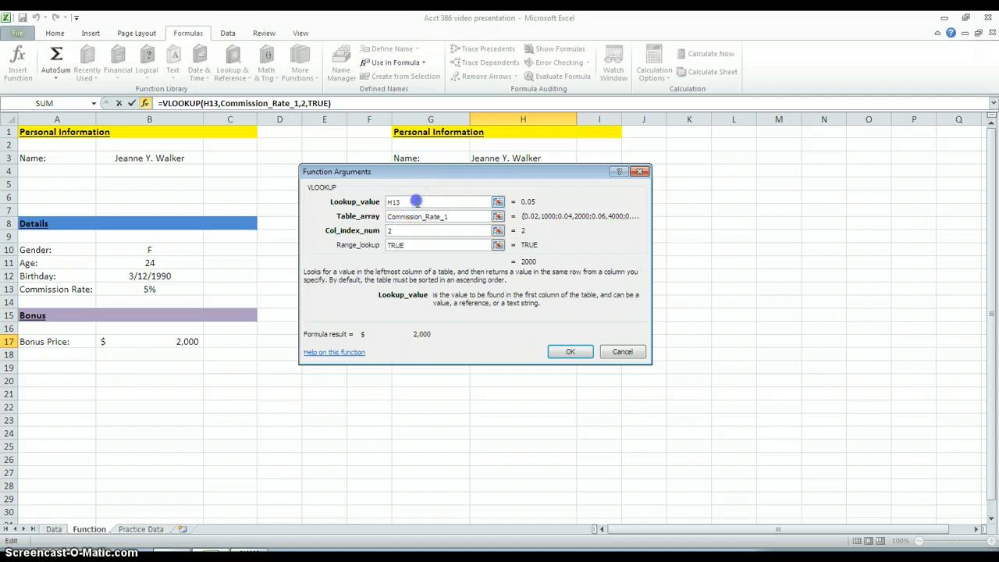
click(457, 216)
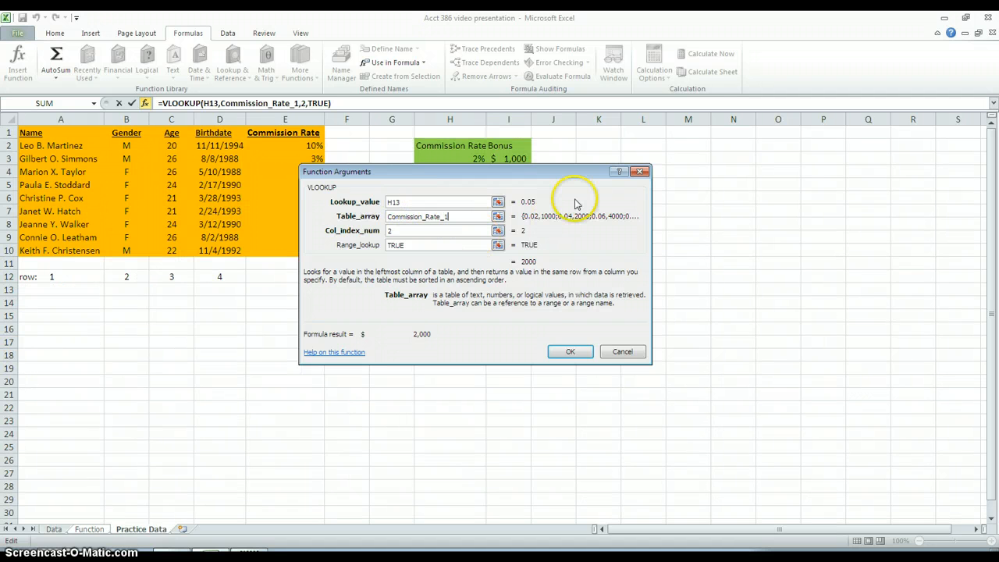